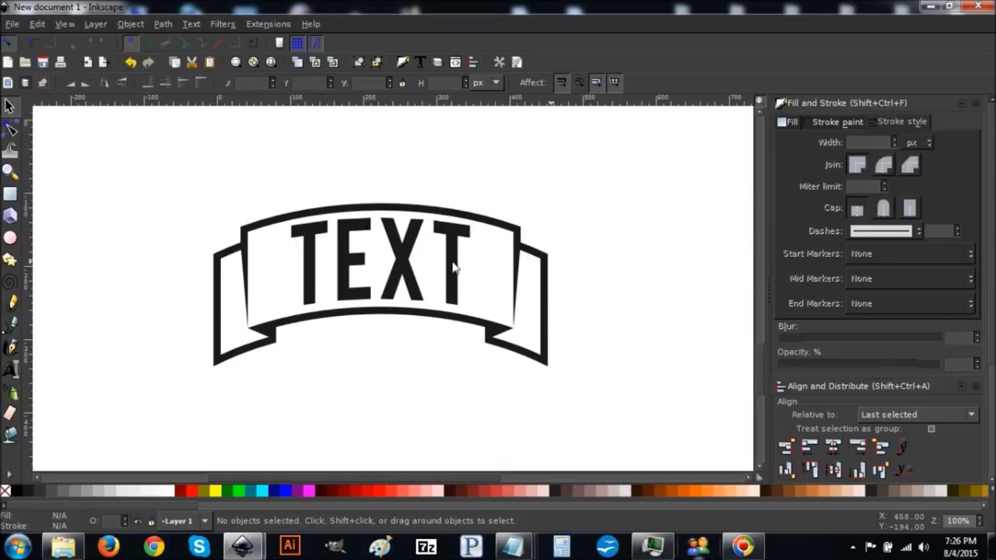
Switch to the blank Inkscape document and set its interface layout to Custom.
mouse_move(244, 536)
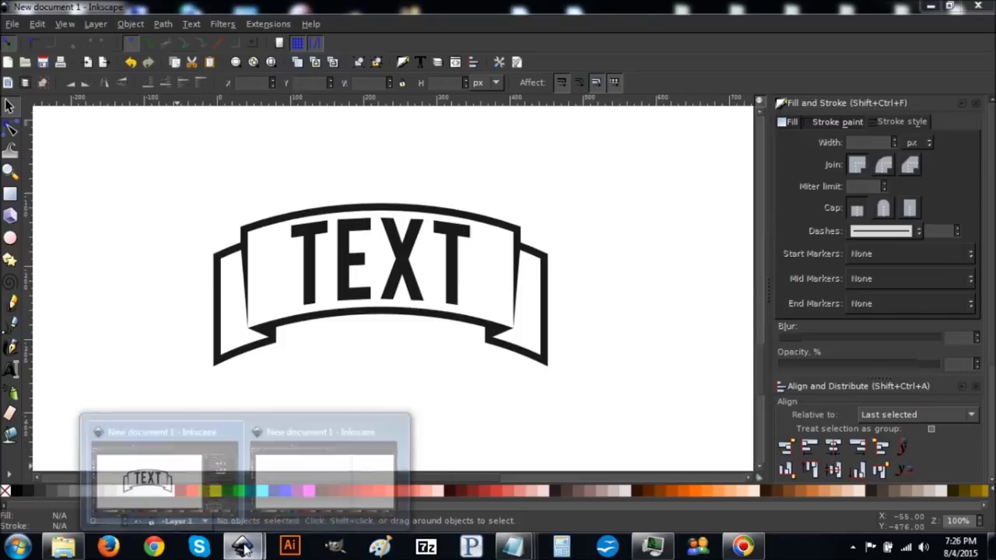
click(313, 460)
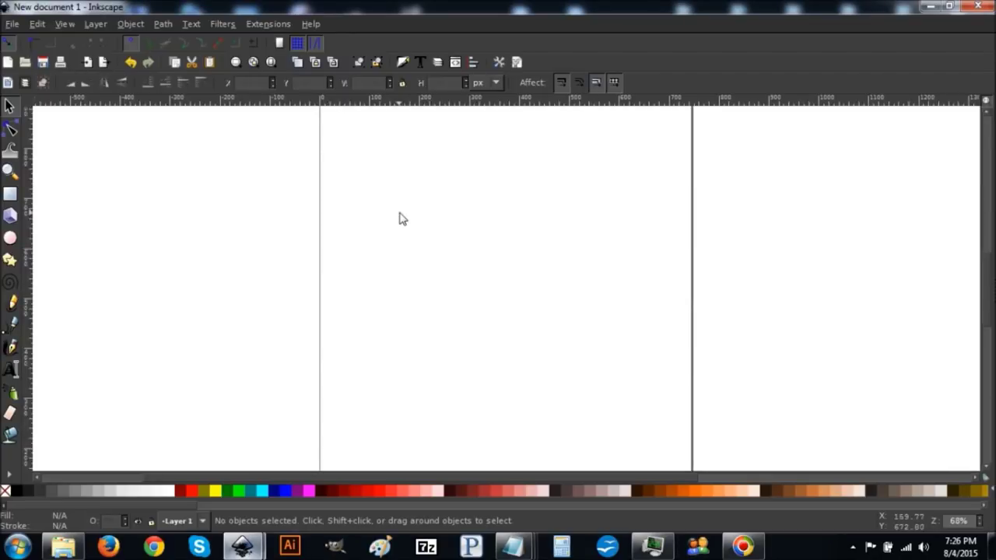
click(66, 25)
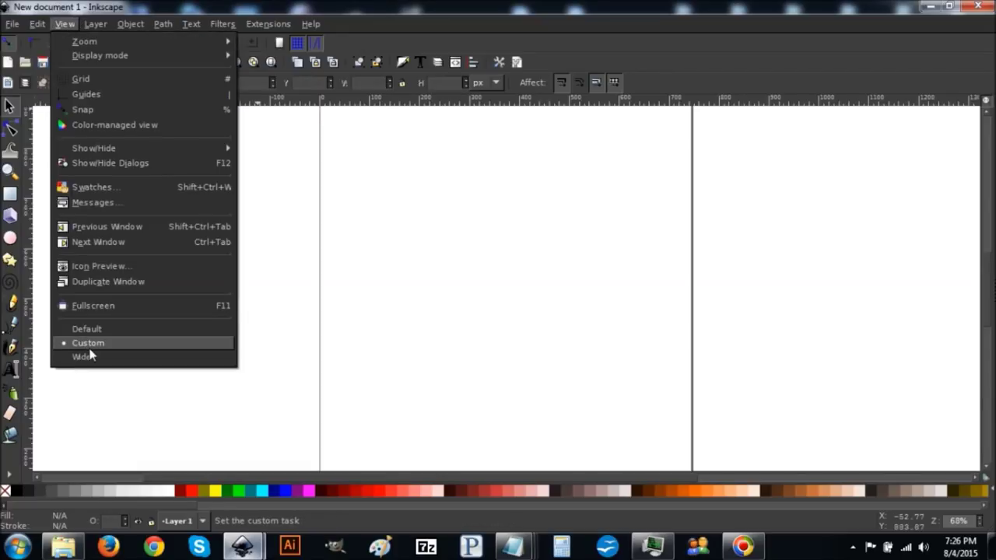
click(90, 352)
Set the blank document's zoom to 1:1.
click(67, 25)
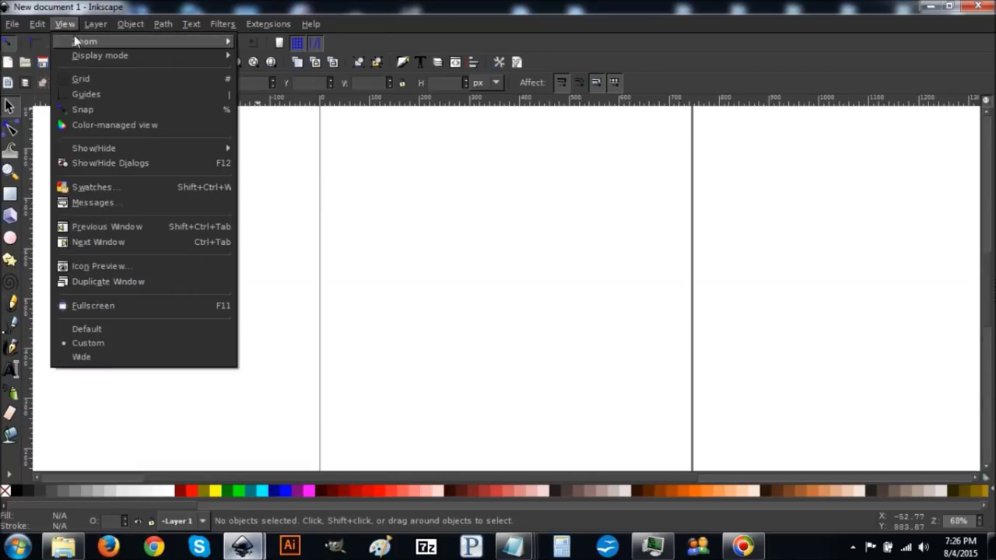
mouse_move(85, 42)
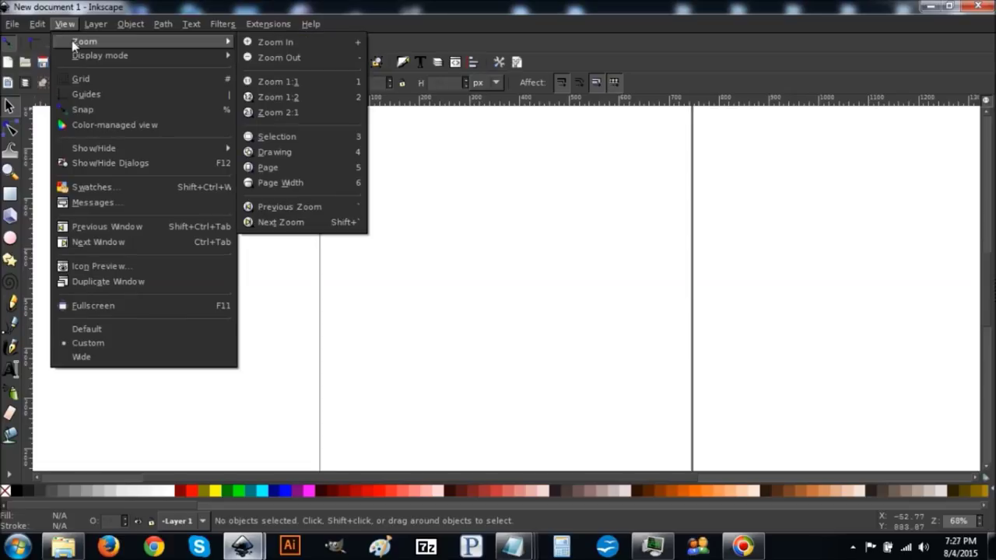
click(298, 82)
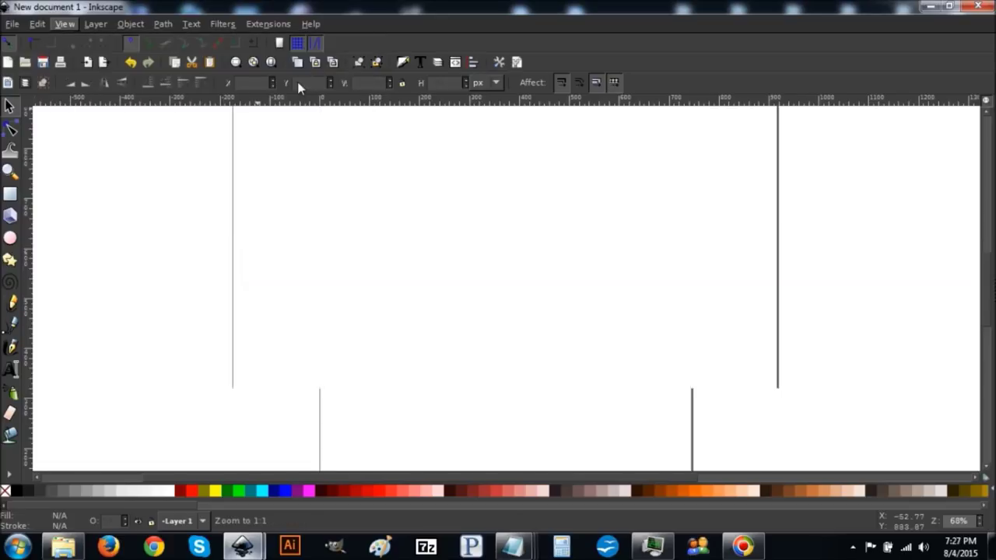
Turn off the page border and the border shadow in the document properties.
click(13, 24)
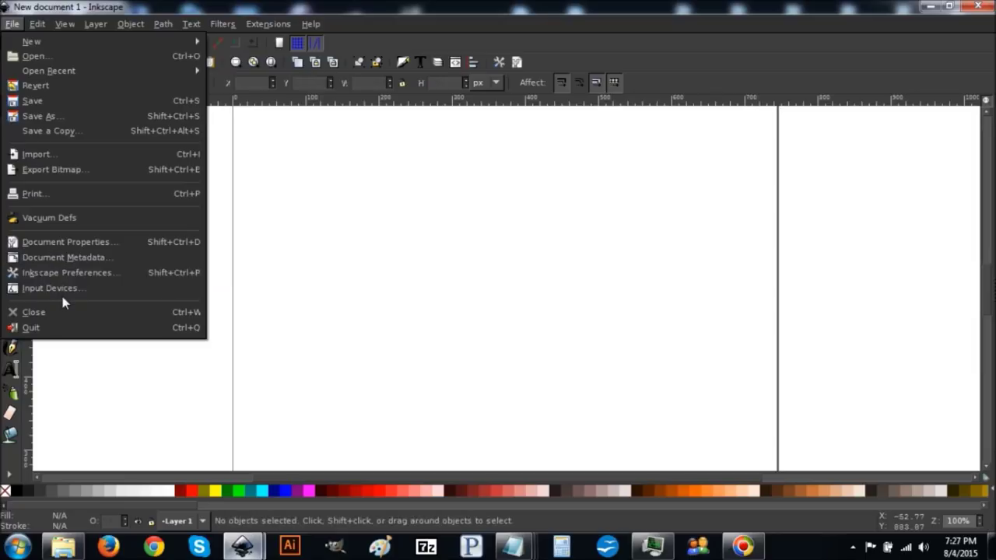
click(44, 241)
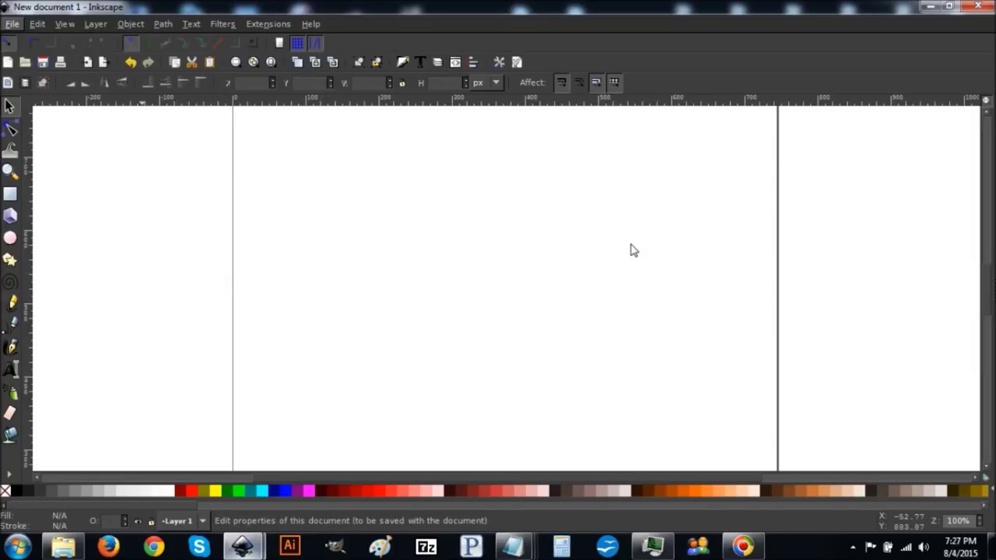
click(767, 296)
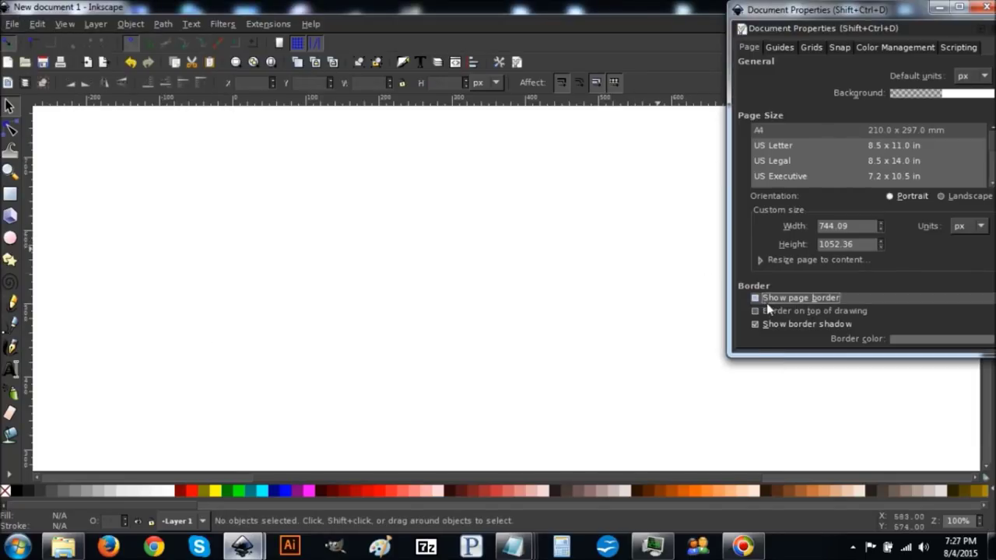
click(767, 323)
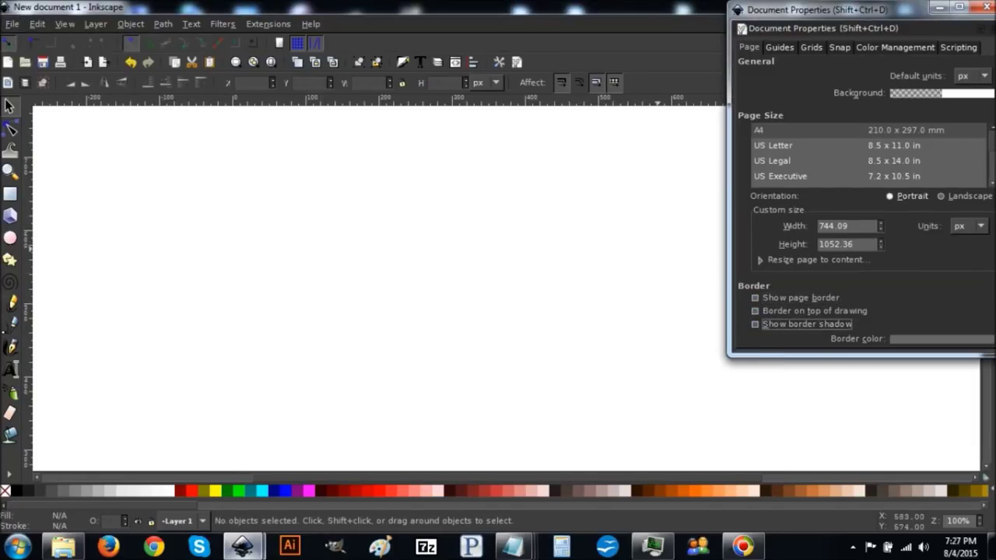
click(988, 10)
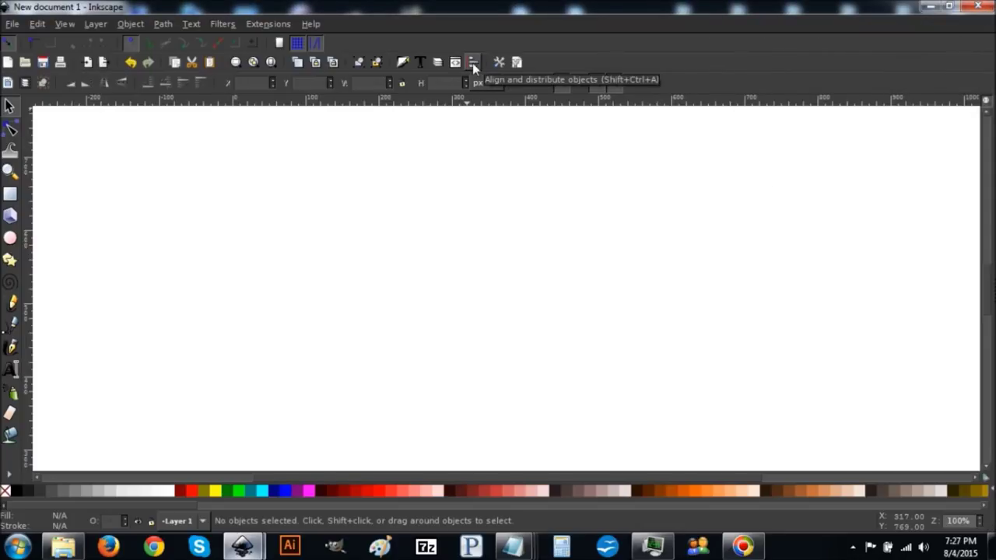
Show the Align and Distribute and Fill and Stroke settings, with alignment relative to Last selected.
click(472, 63)
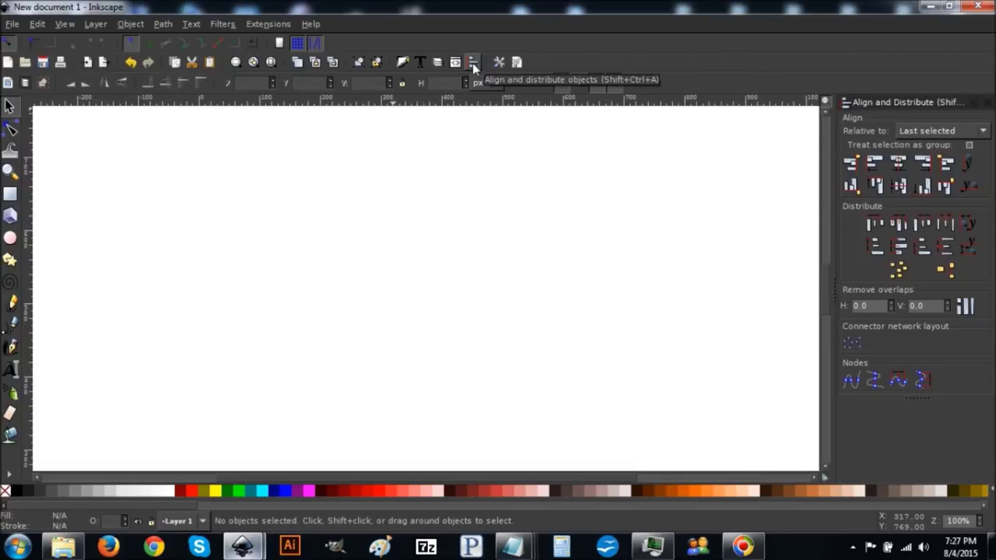
click(402, 63)
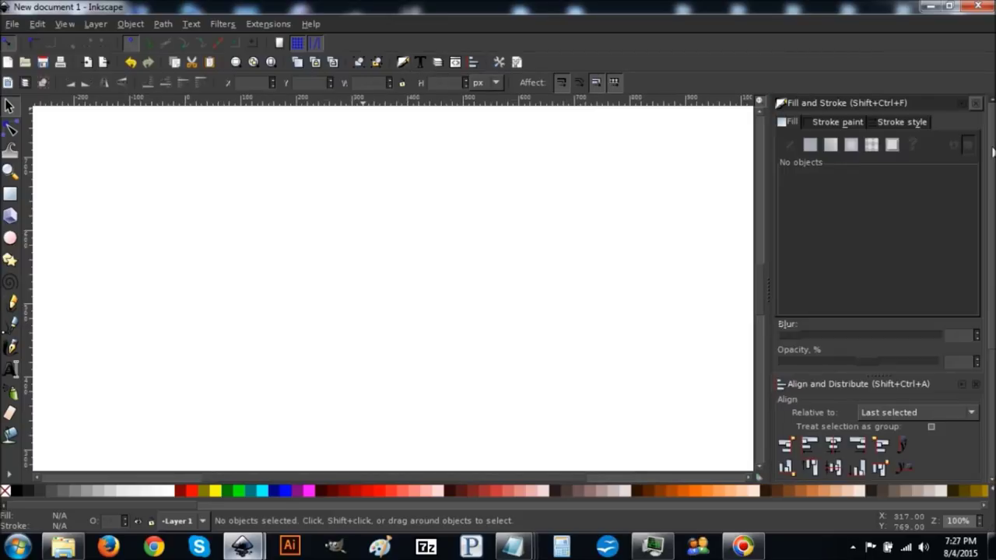
scroll(803, 231, down, 5)
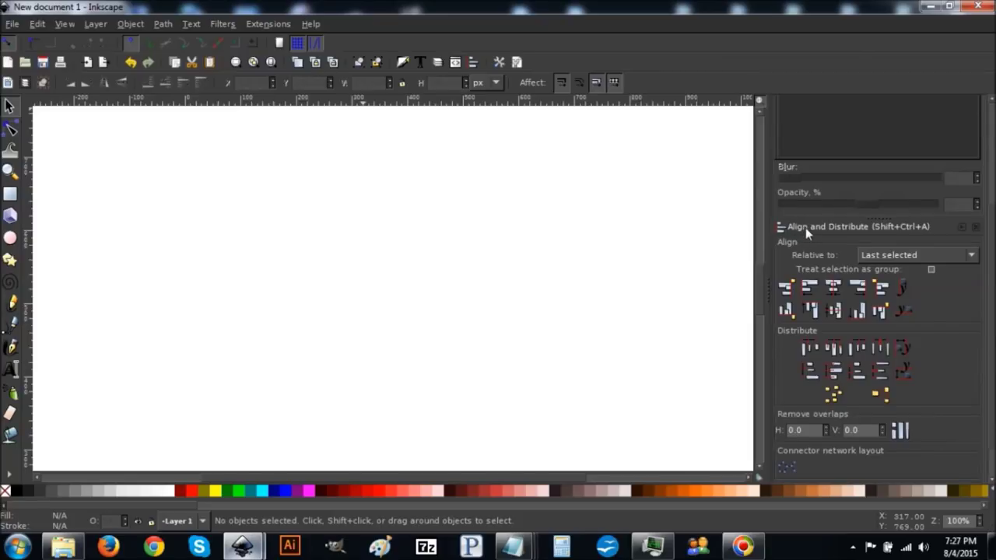
click(886, 256)
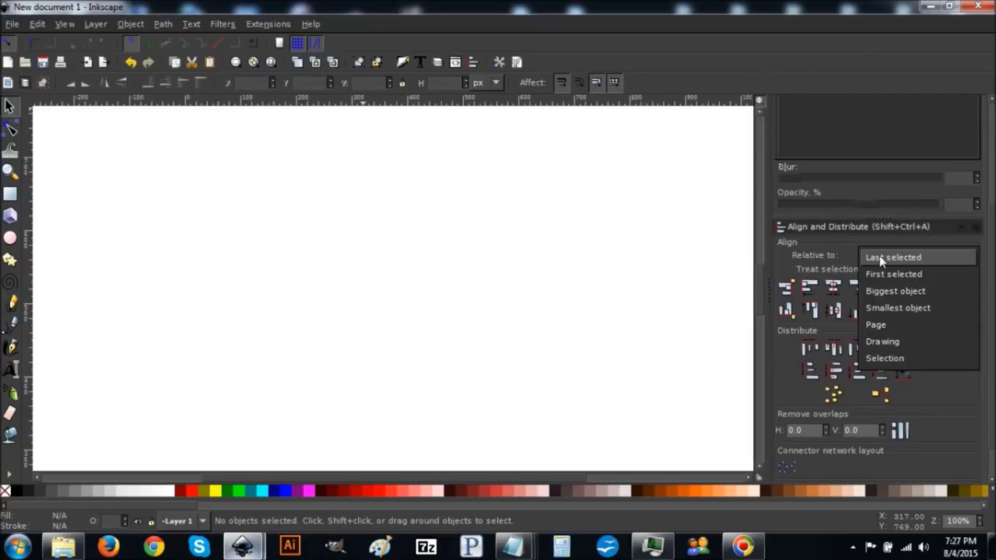
click(879, 257)
scroll(982, 196, up, 3)
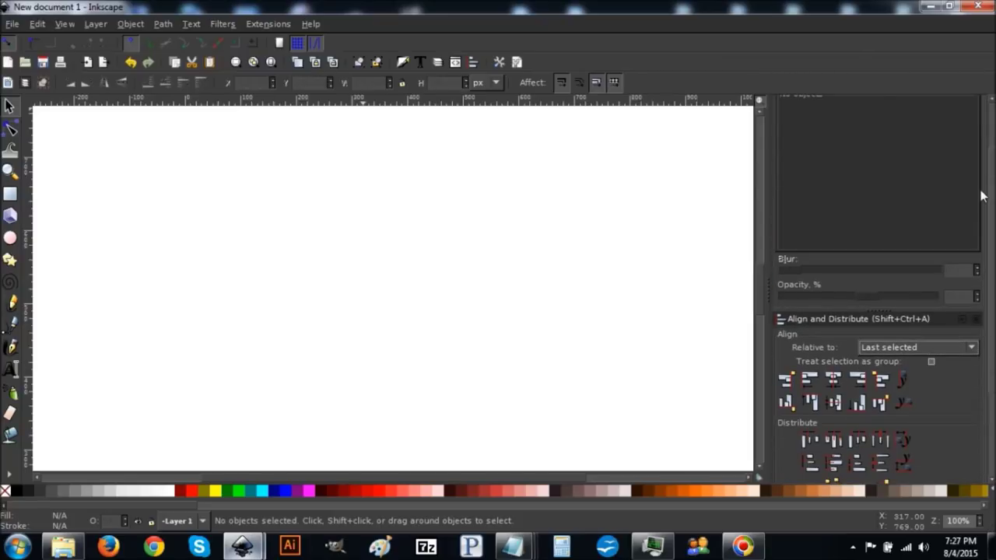
scroll(982, 196, up, 2)
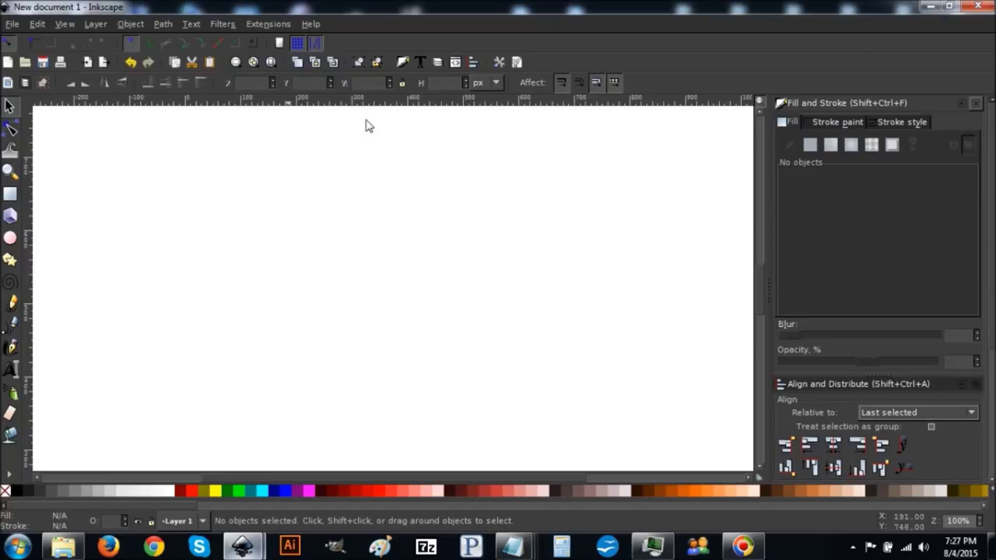
Draw a wide red ellipse about 455 by 245 px at 57.9% opacity.
click(10, 238)
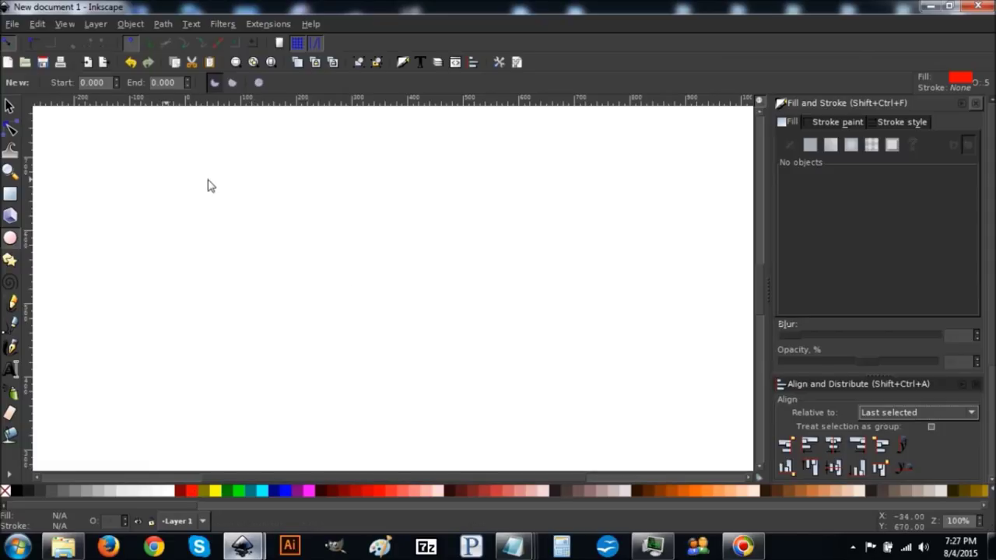
mouse_move(208, 180)
mouse_down()
mouse_move(440, 275)
mouse_move(540, 340)
mouse_move(553, 358)
mouse_move(543, 366)
mouse_up()
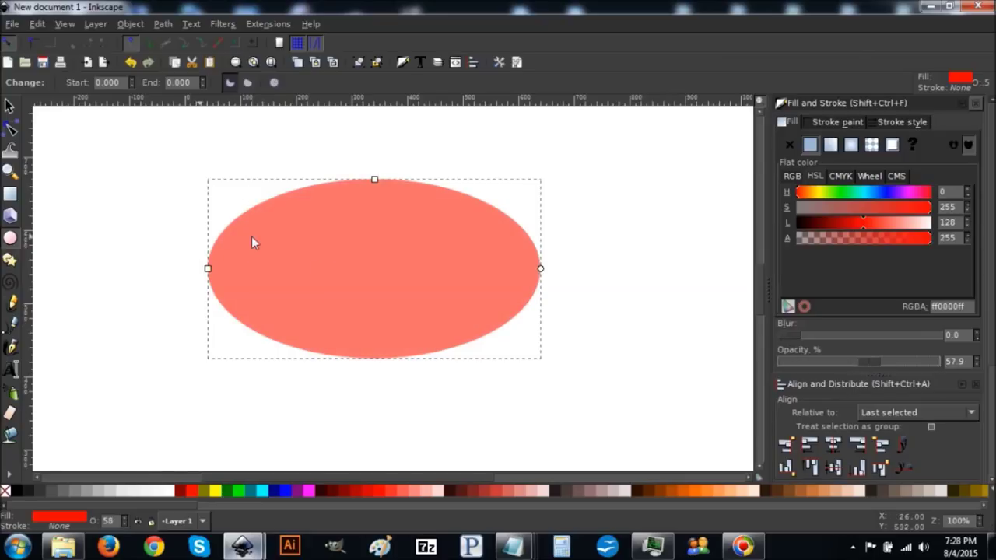
click(9, 108)
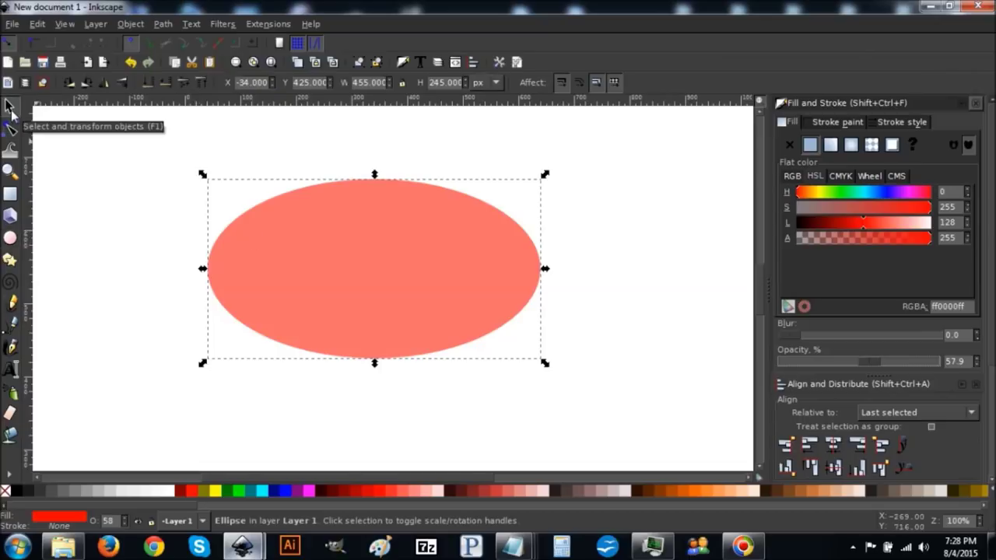
Duplicate the red ellipse in place and fill the copy with blue.
right_click(364, 215)
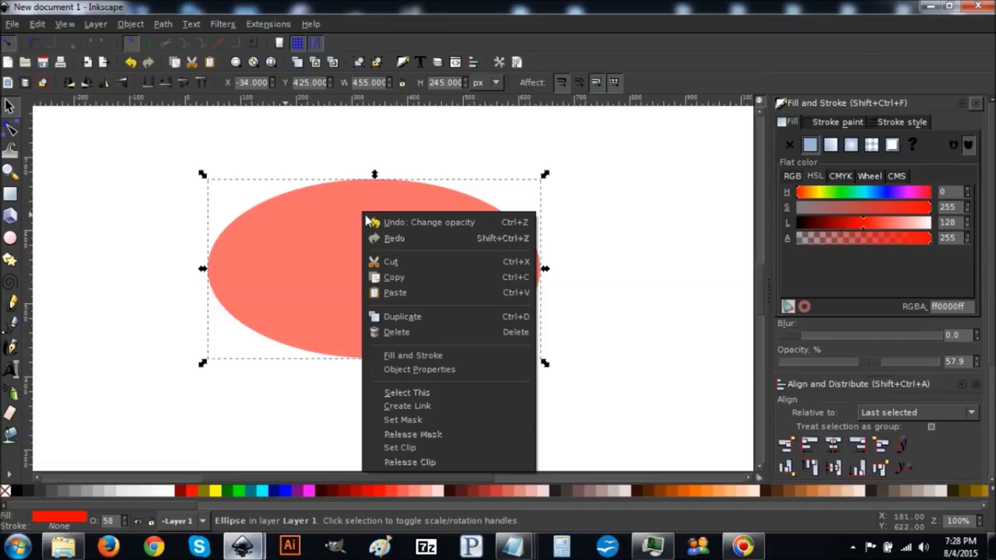
click(402, 316)
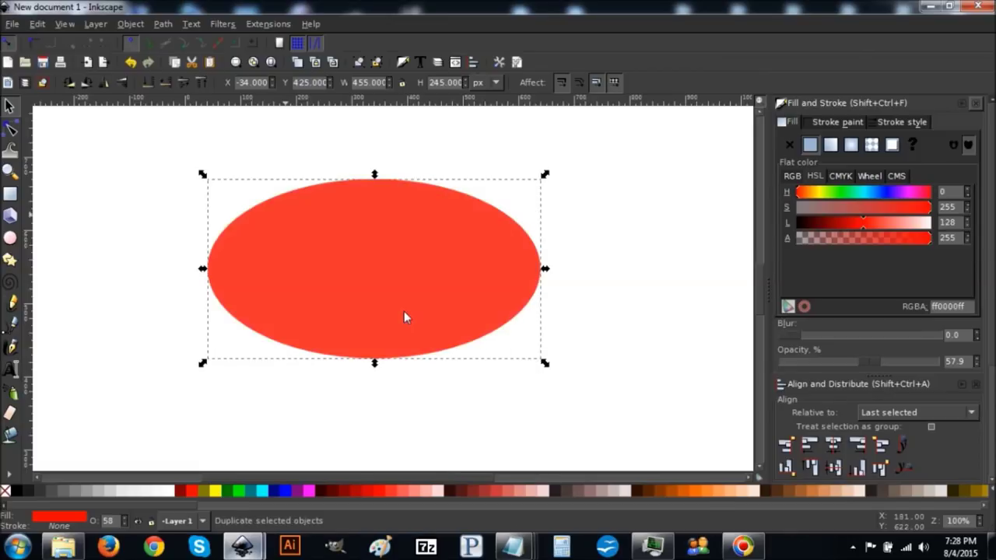
click(288, 494)
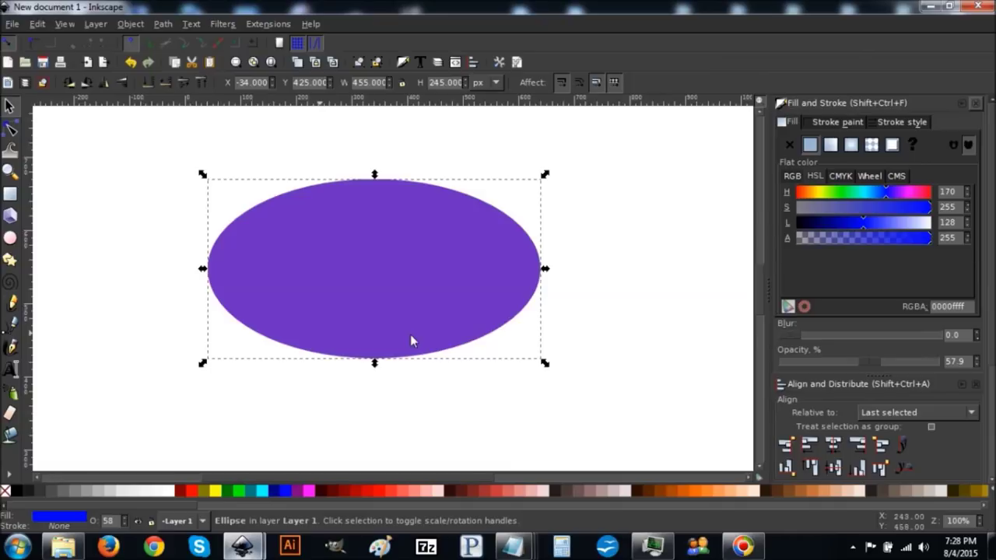
Move the blue ellipse straight down about 85 px and subtract it from the red one with Difference.
key(ctrl)
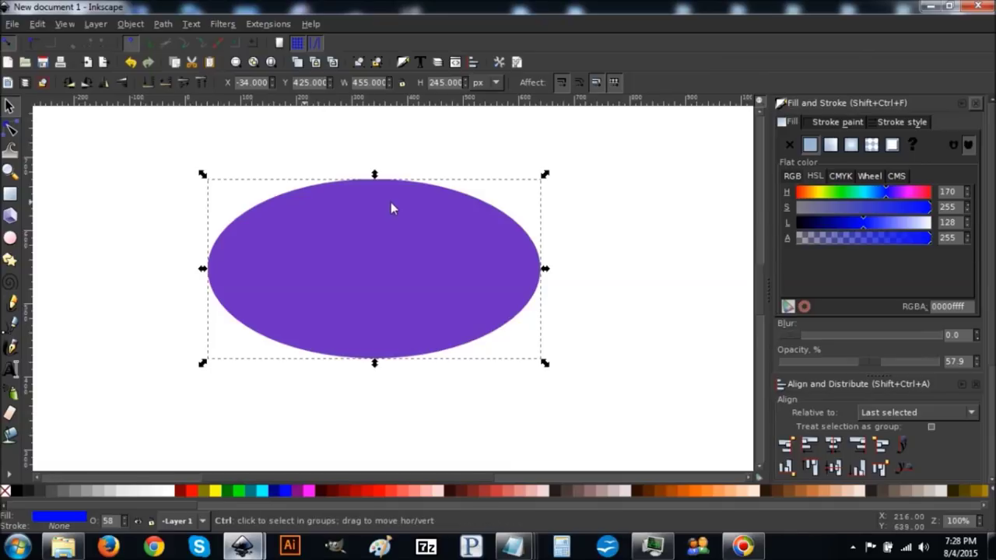
drag(390, 207, 380, 273)
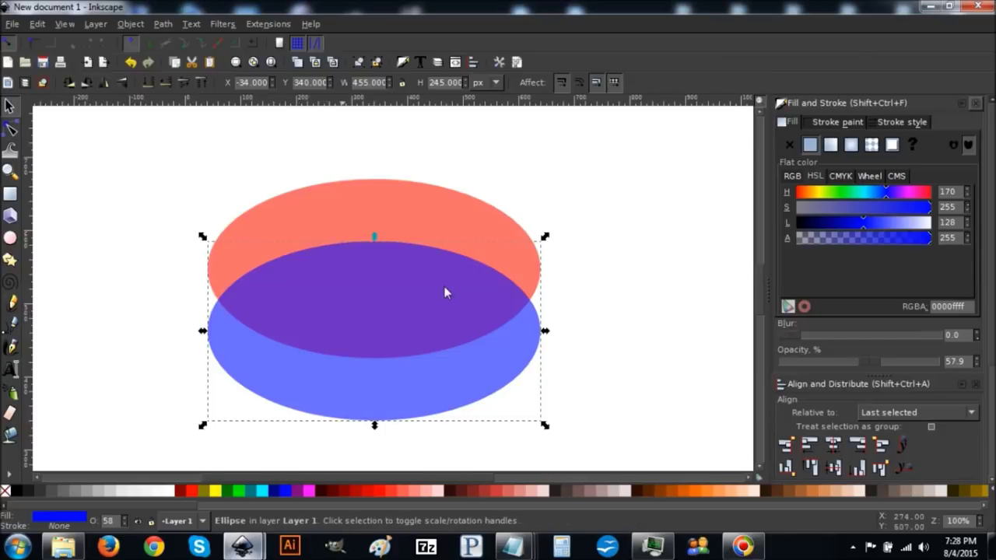
shift+click(407, 195)
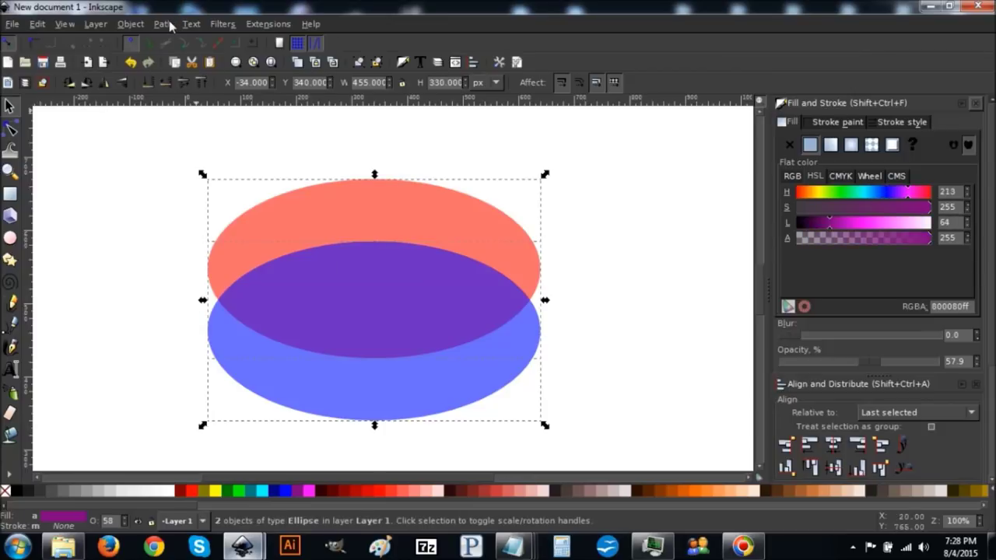
click(167, 23)
click(193, 118)
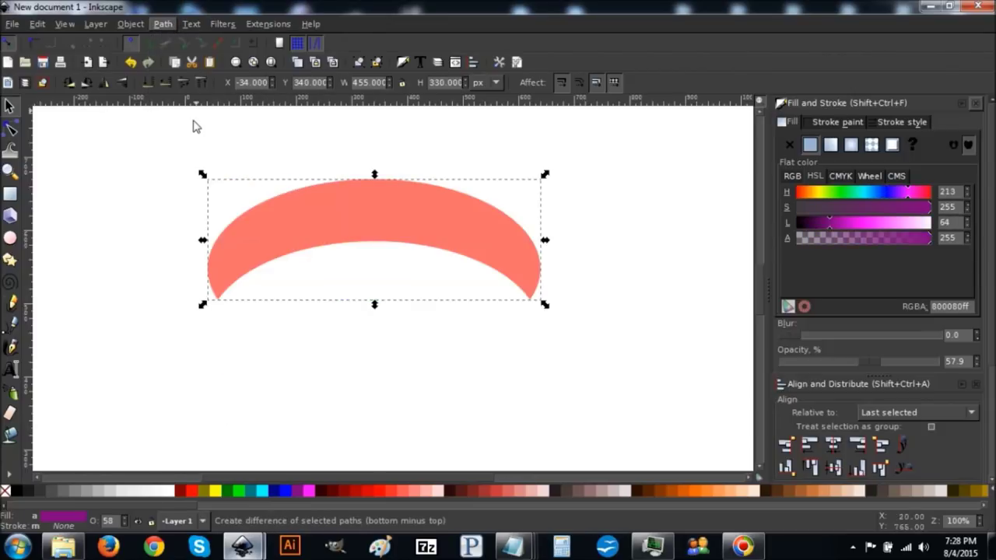
Duplicate the red arc in place and draw a blue rectangle about 315 by 222 px over its middle section.
right_click(397, 220)
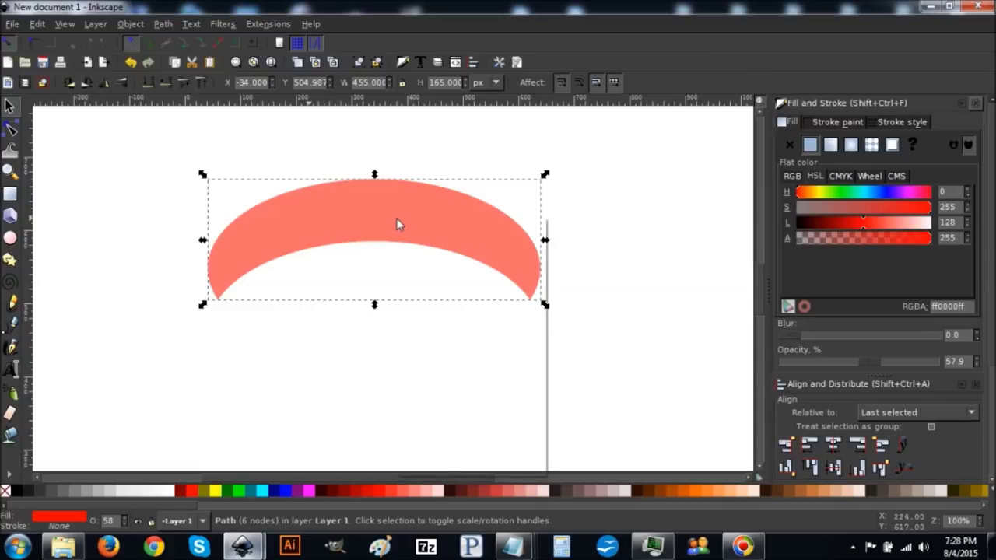
click(436, 321)
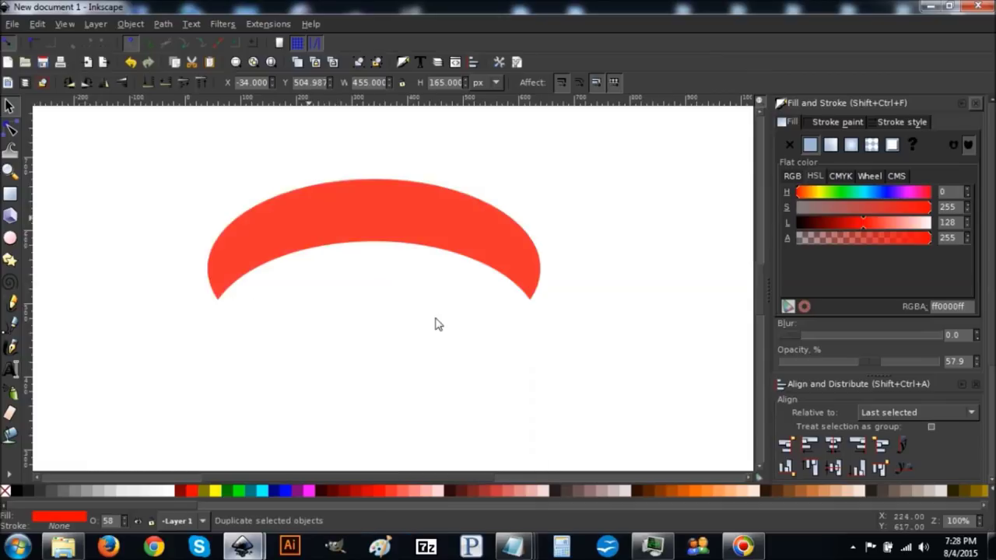
click(9, 193)
drag(264, 140, 494, 302)
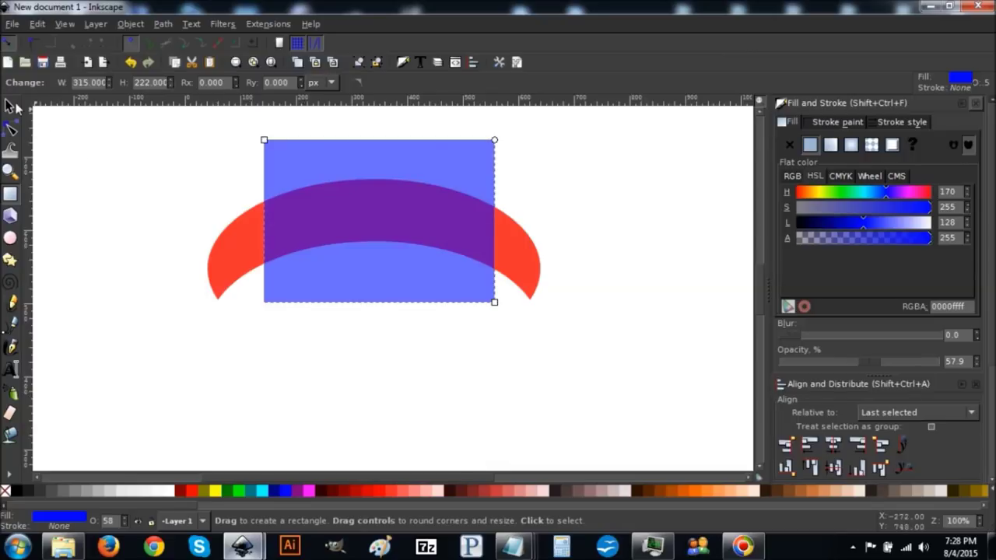
click(11, 106)
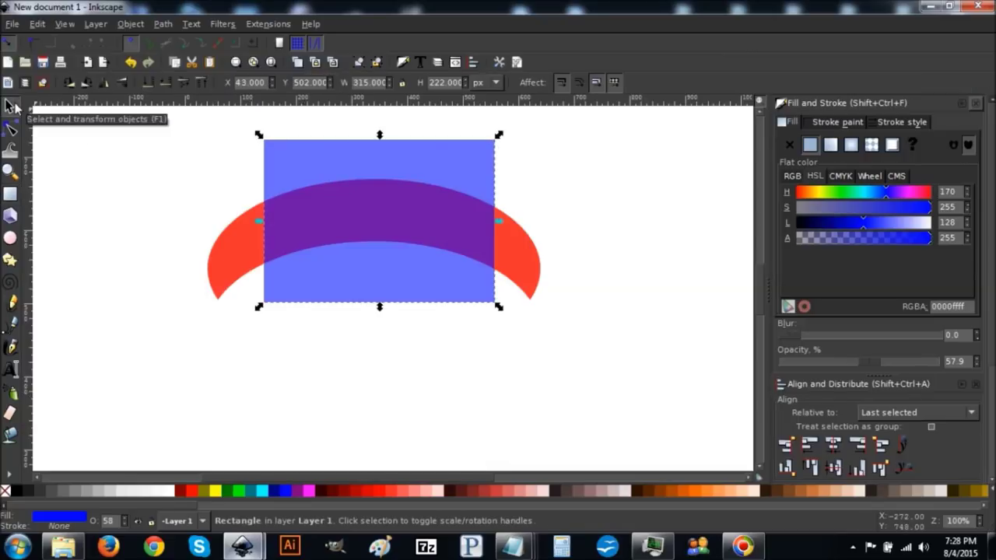
Center the blue rectangle on the vertical axis of the red arc.
shift+click(524, 263)
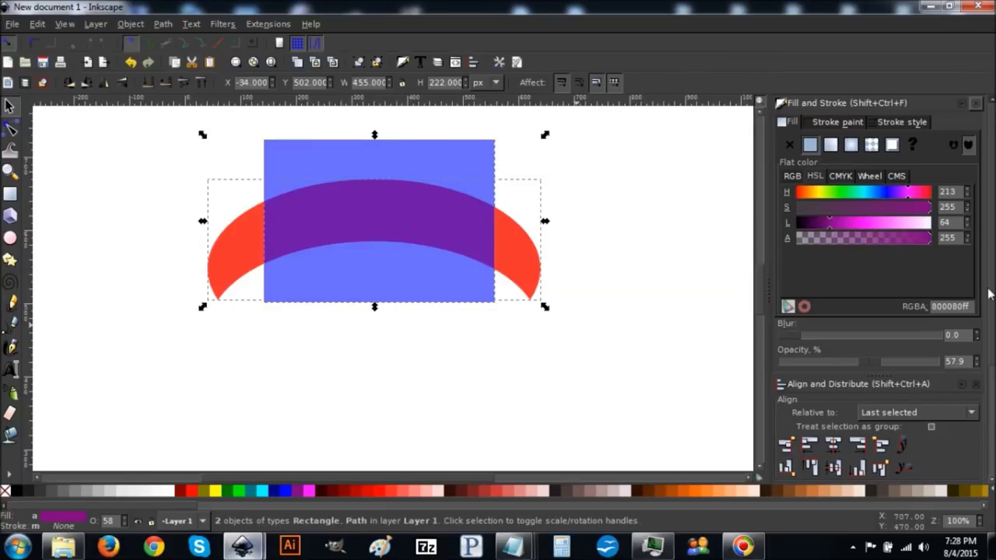
scroll(879, 327, down, 3)
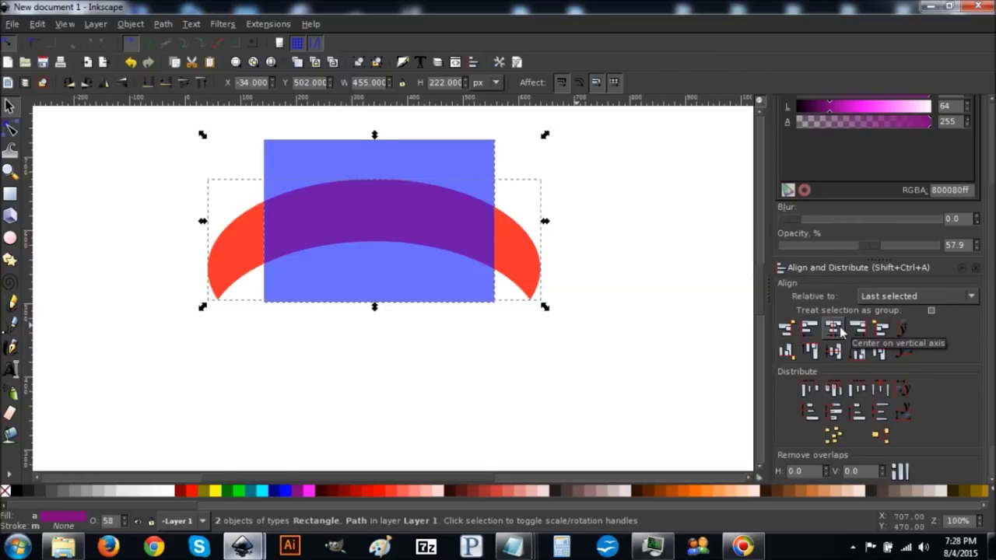
click(833, 329)
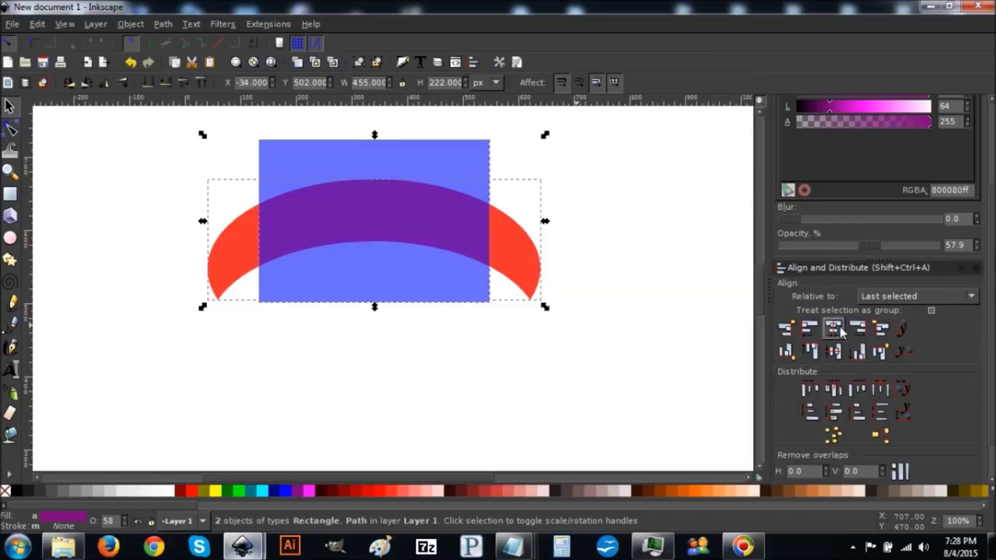
Intersect the blue rectangle with the copied arc and draw a narrower blue rectangle about 277 by 207 px over the arc's middle.
click(162, 24)
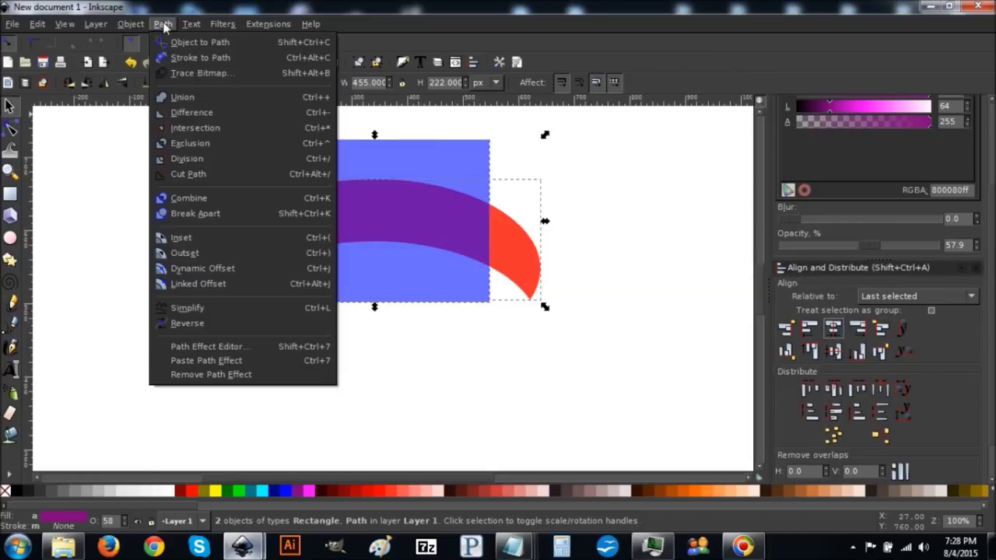
click(193, 129)
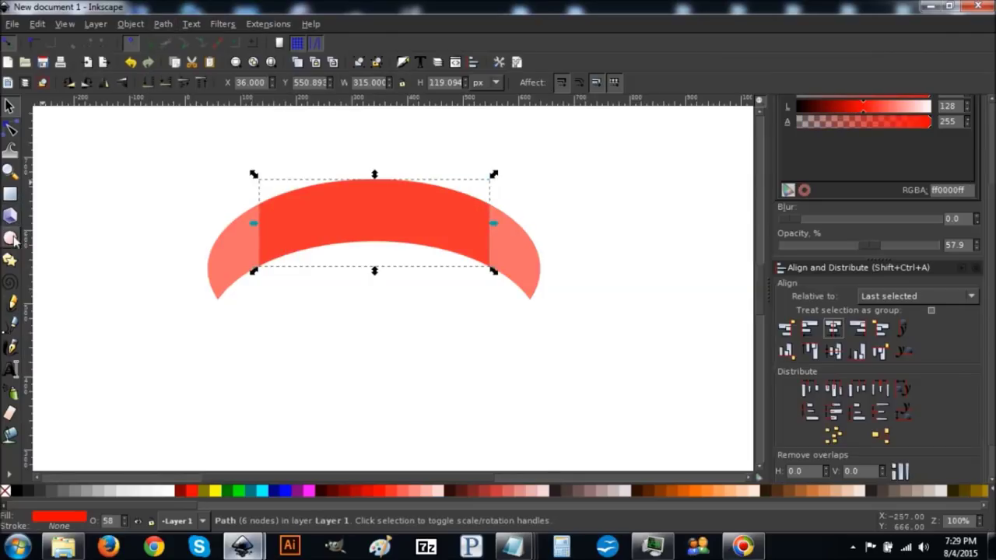
click(10, 196)
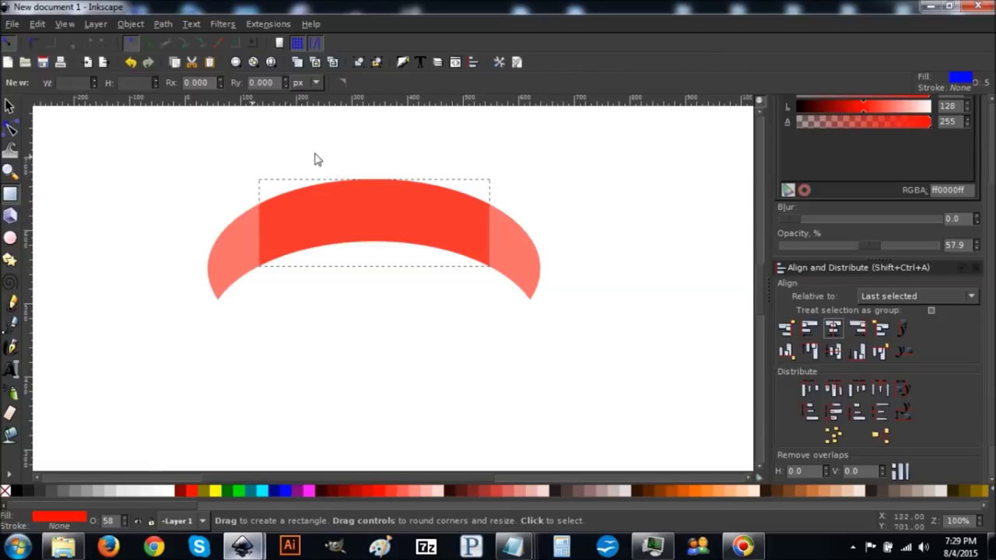
drag(270, 141, 473, 293)
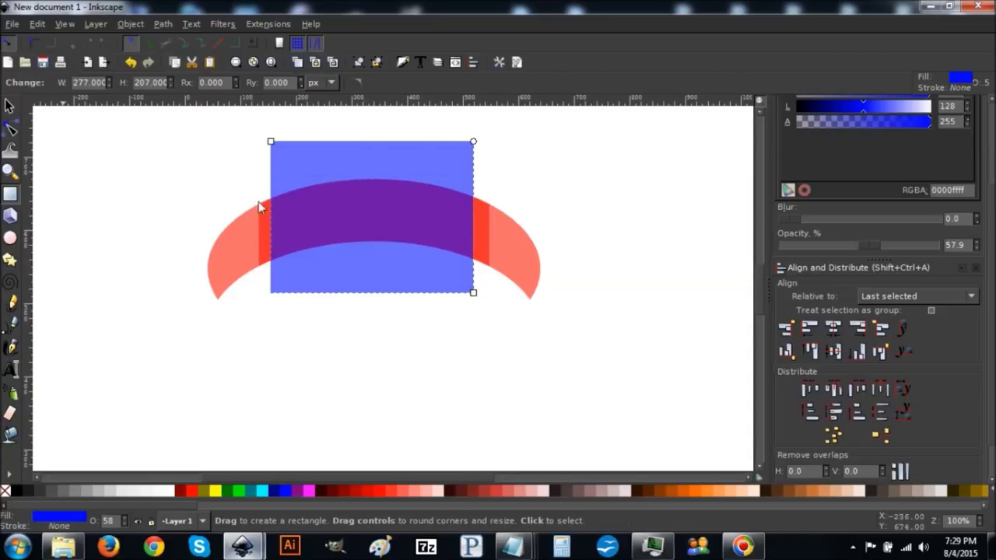
Center the new rectangle on the vertical axis of the original wide arc and combine the two with Intersection.
click(10, 107)
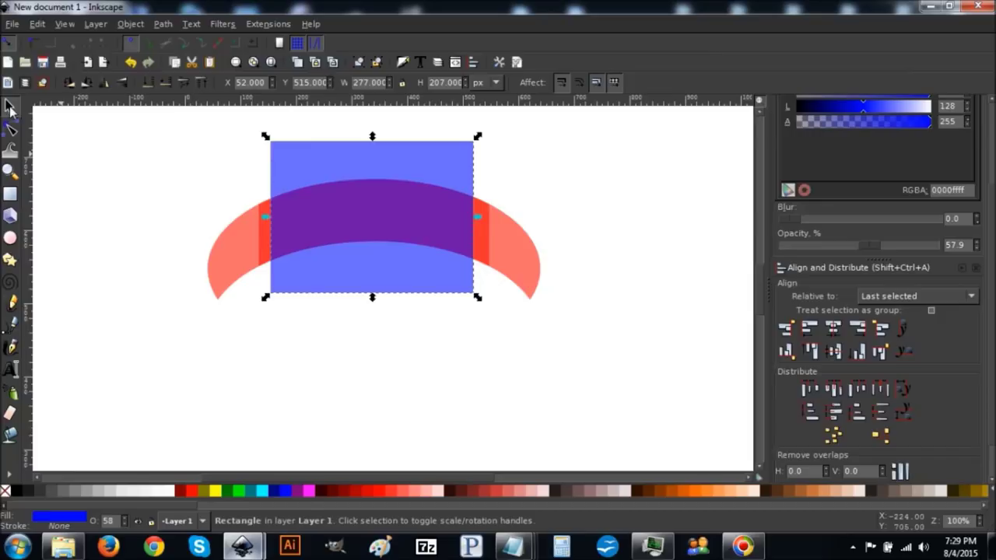
key(shift)
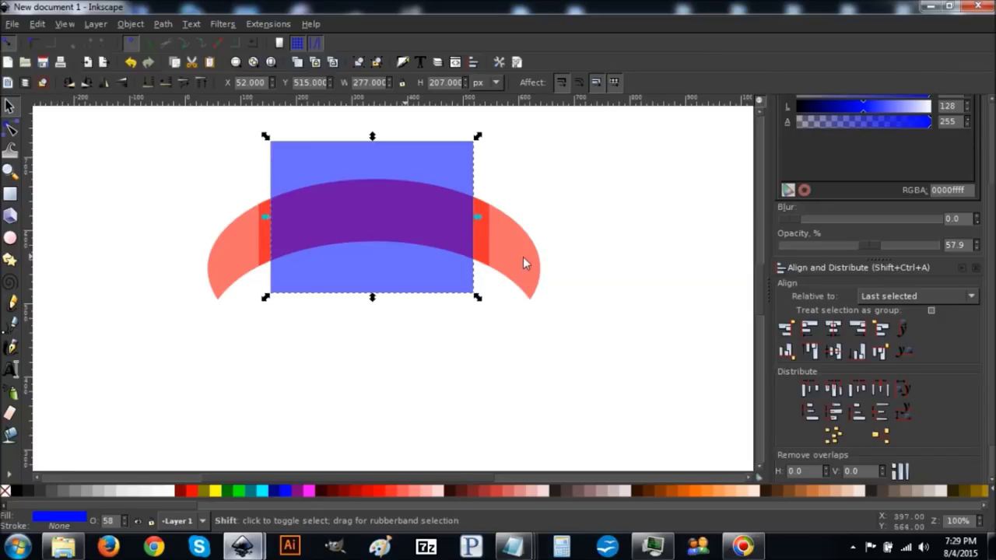
shift+click(533, 260)
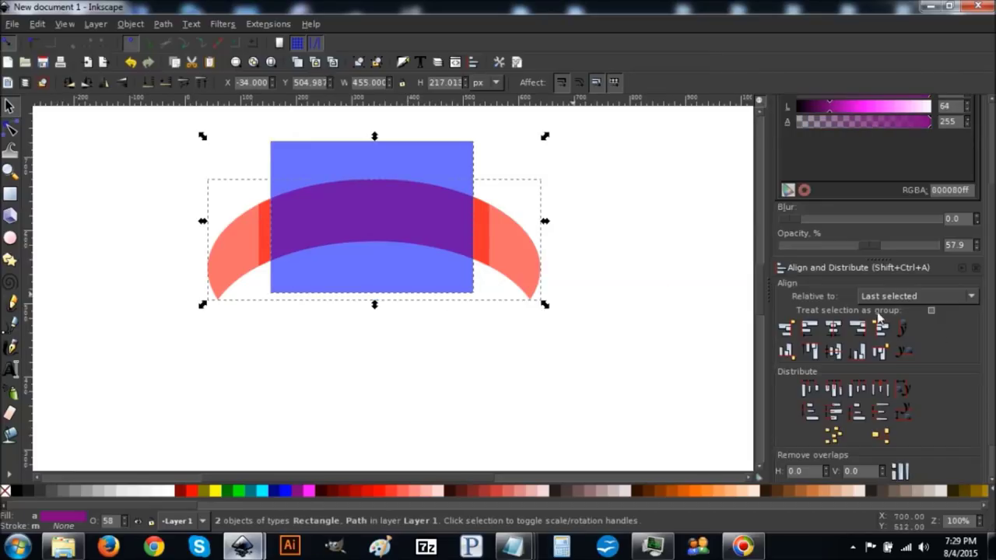
click(833, 330)
click(163, 24)
click(199, 130)
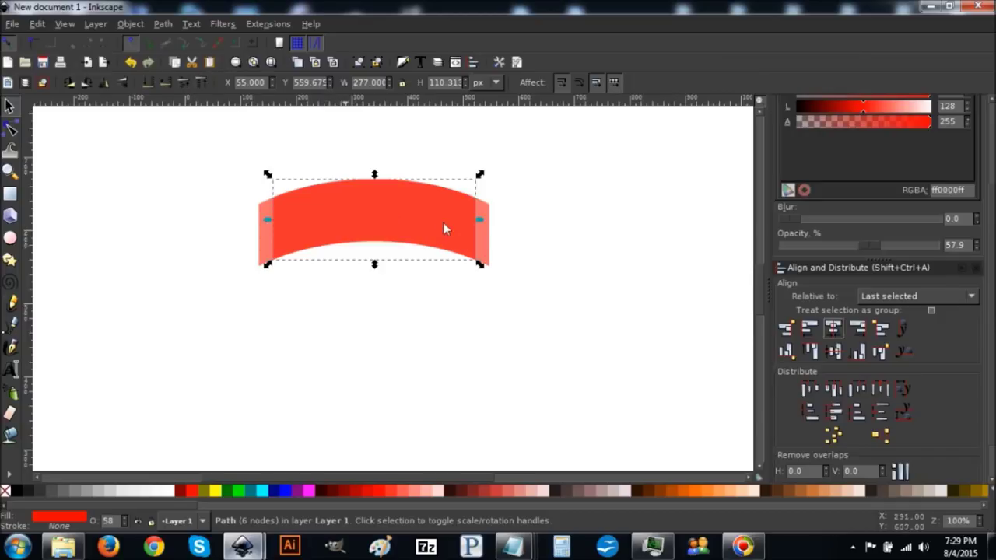
Move the shorter red arc straight up about 16 px above the wider one.
drag(410, 225, 408, 209)
scroll(381, 316, up, 1)
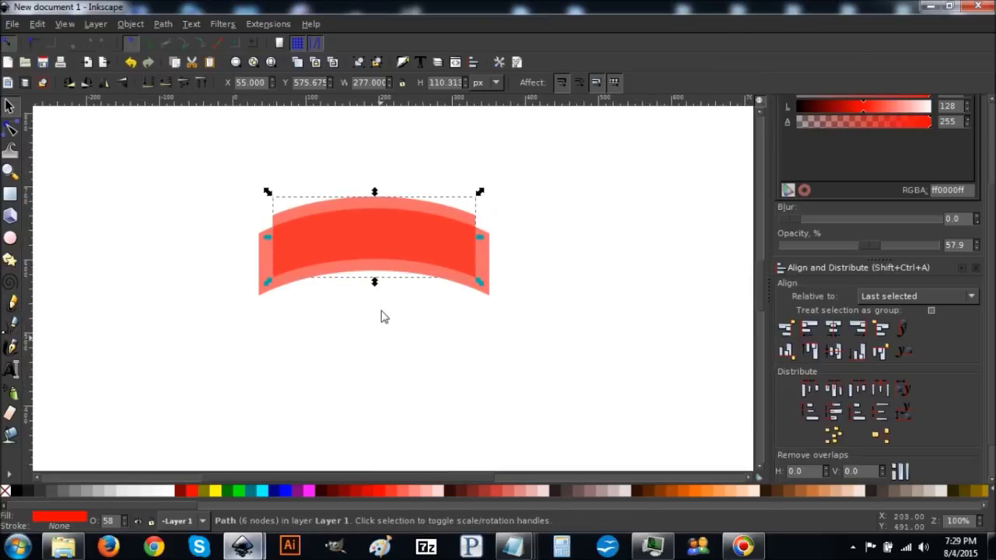
scroll(381, 316, up, 1)
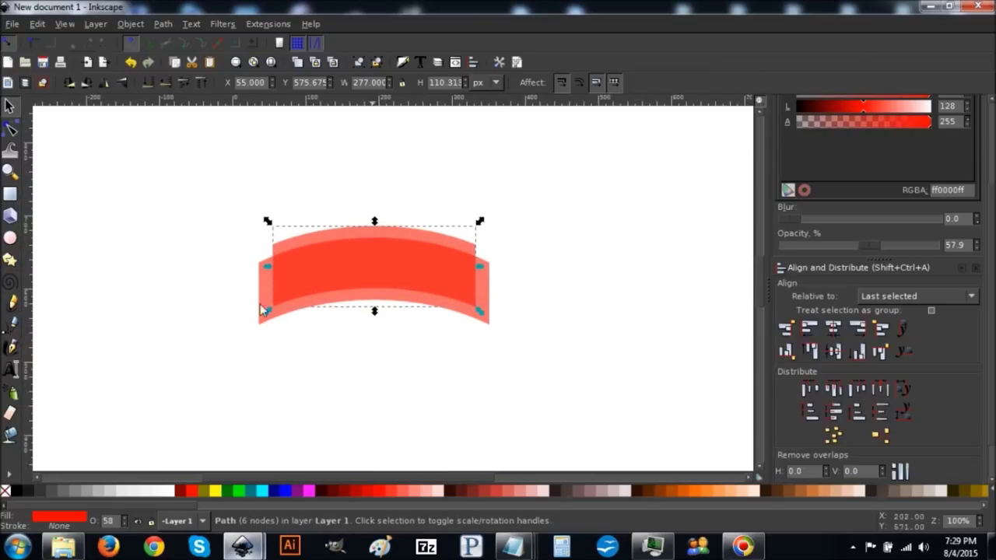
Draw a blue rectangle about 235 by 169 px over both arcs and center it on the wider arc's vertical axis.
click(9, 197)
drag(293, 207, 466, 336)
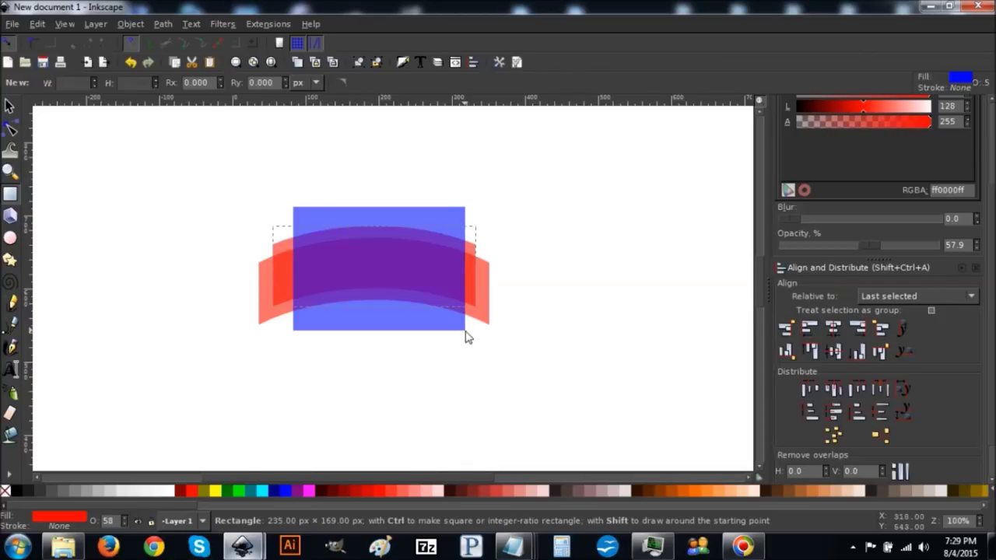
drag(467, 336, 467, 334)
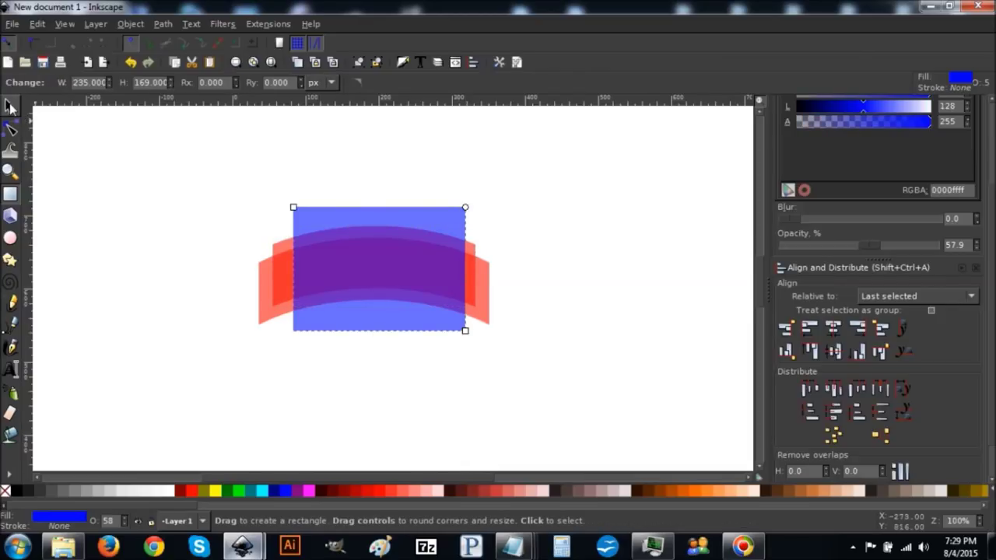
click(10, 107)
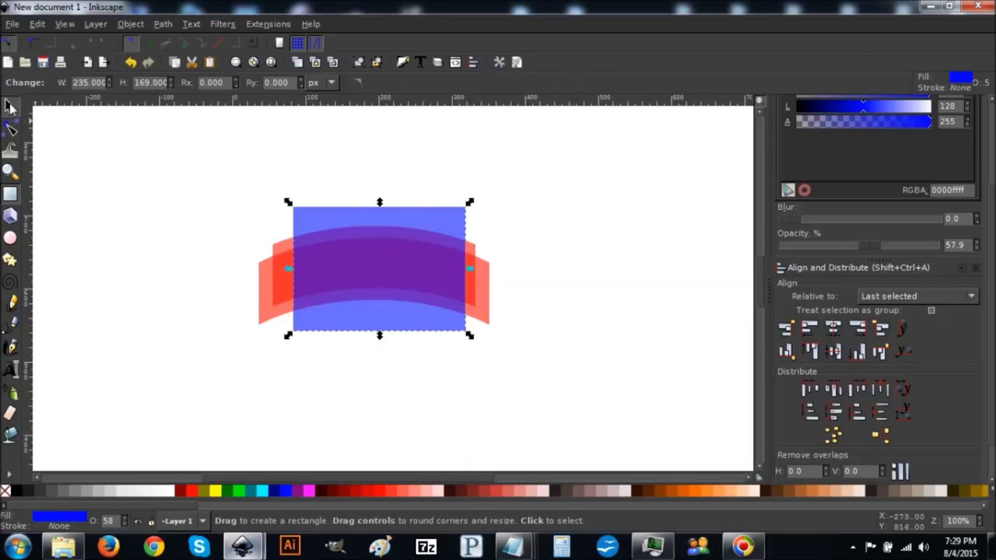
shift+click(492, 308)
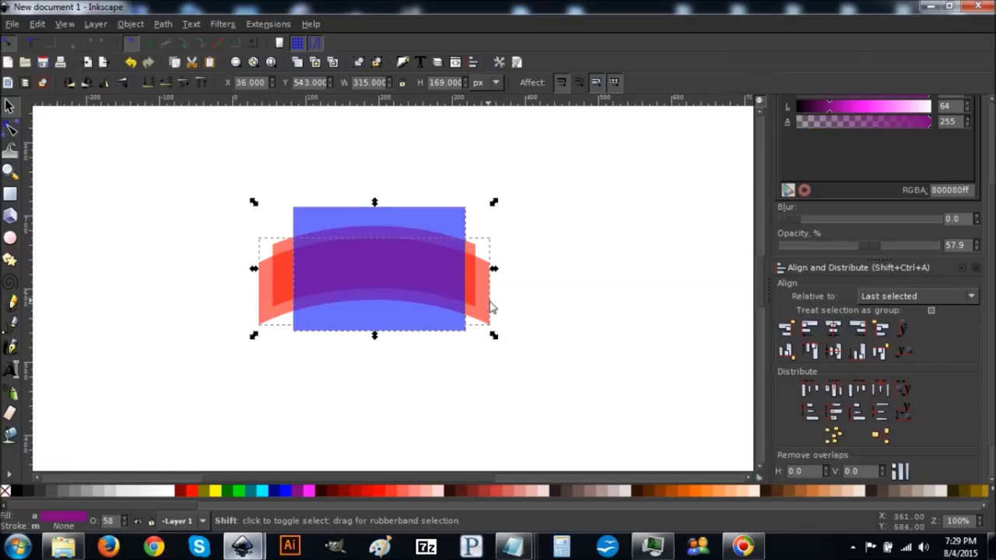
click(834, 329)
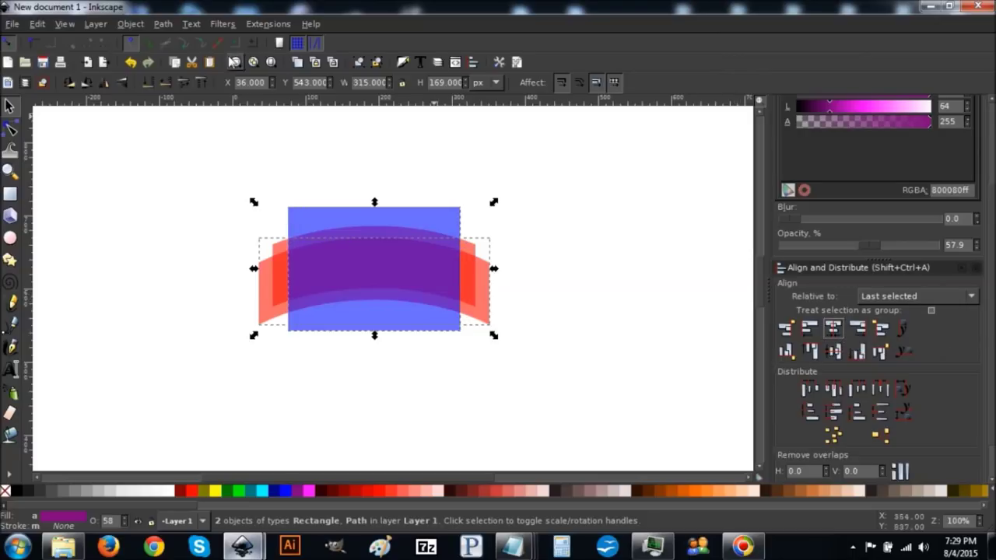
Subtract the rectangle from the wider arc with Difference and raise the shorter arc to the top of the stacking order.
click(164, 24)
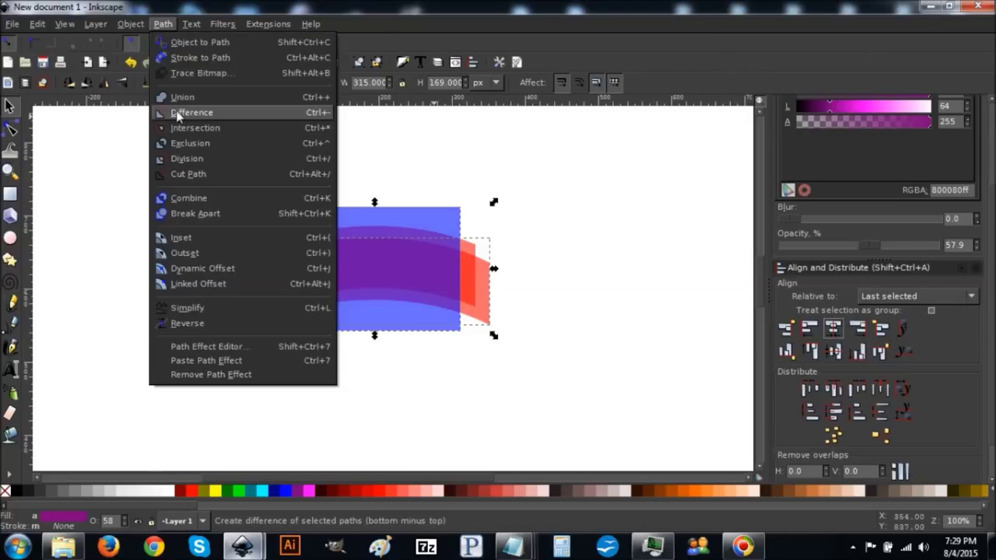
click(177, 115)
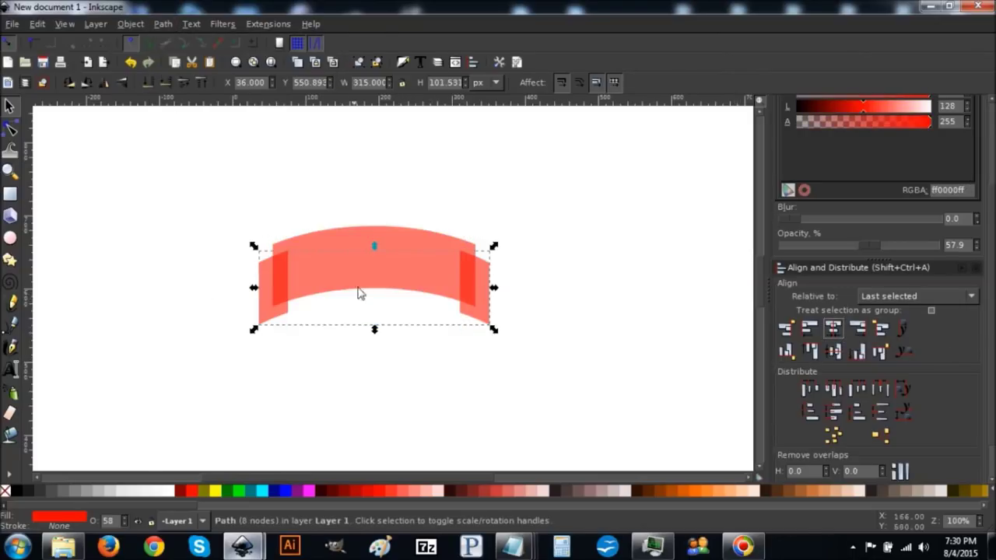
click(363, 231)
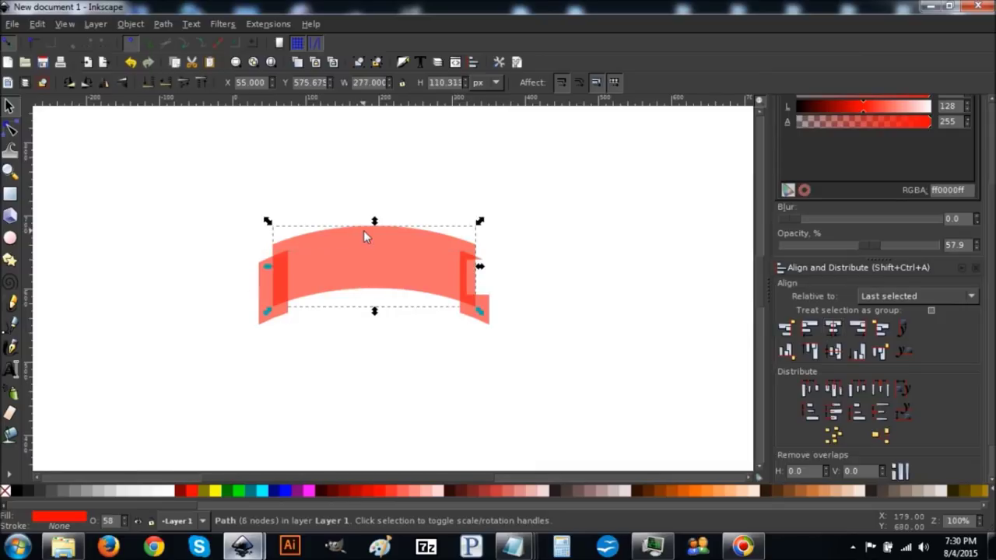
click(204, 82)
Enable cusp-node snapping and draw a closed Bezier triangle about 22 by 47 px joining the left tail's inner edge to the front arc's lower corner.
click(11, 173)
drag(318, 338, 249, 268)
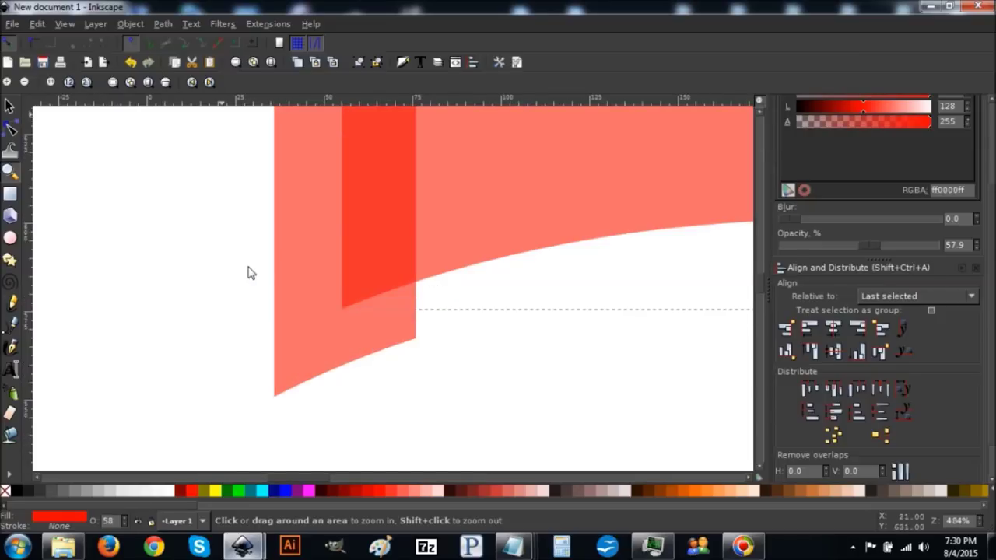
click(12, 327)
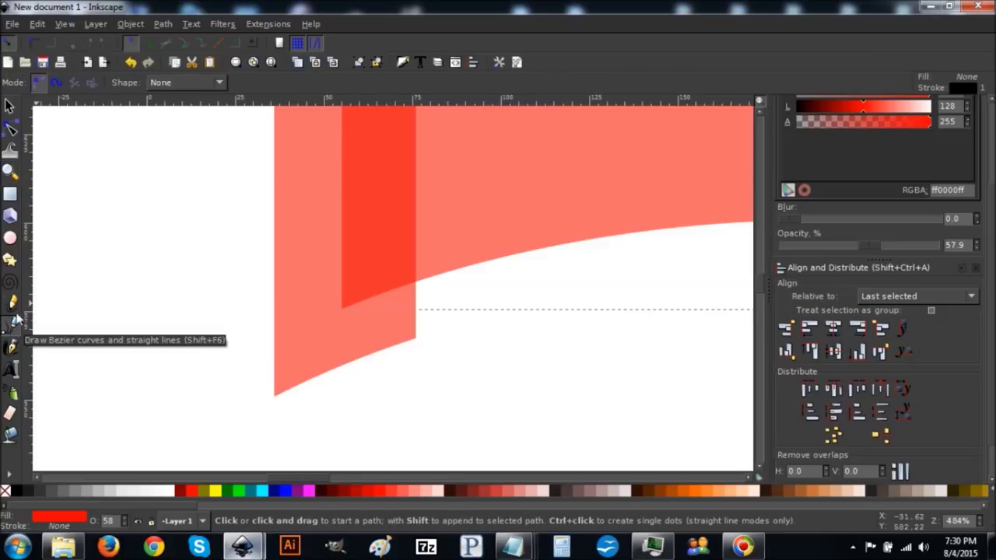
click(185, 47)
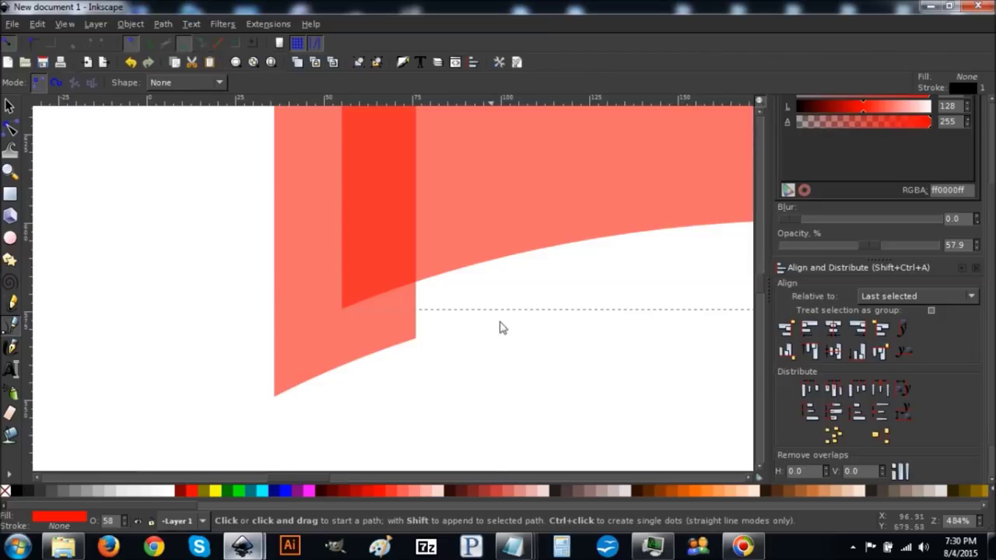
click(416, 341)
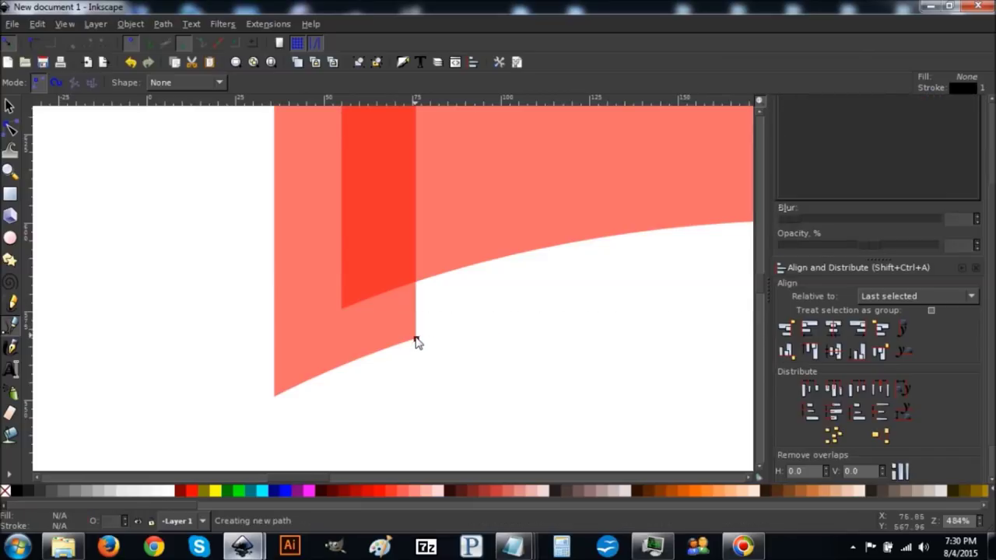
key(Return)
click(416, 340)
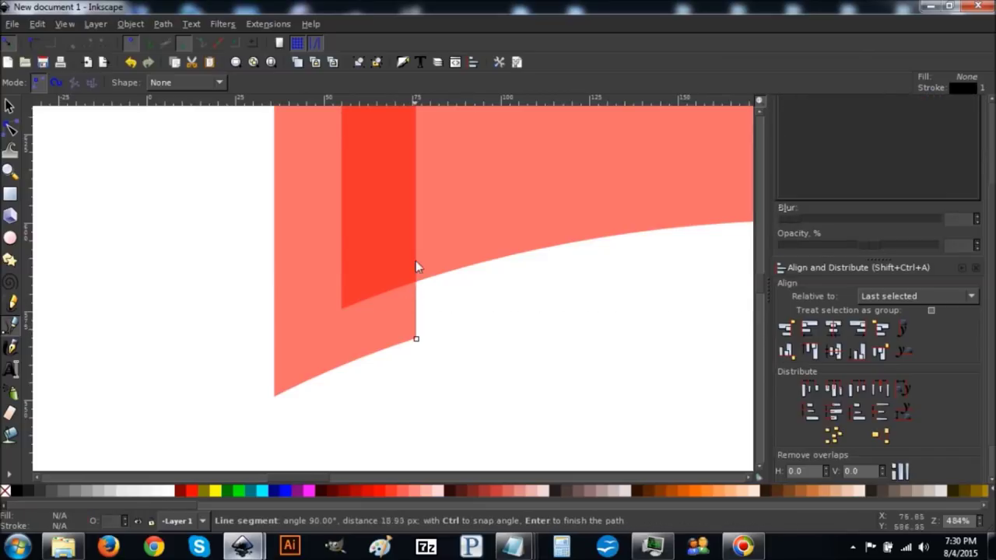
click(417, 183)
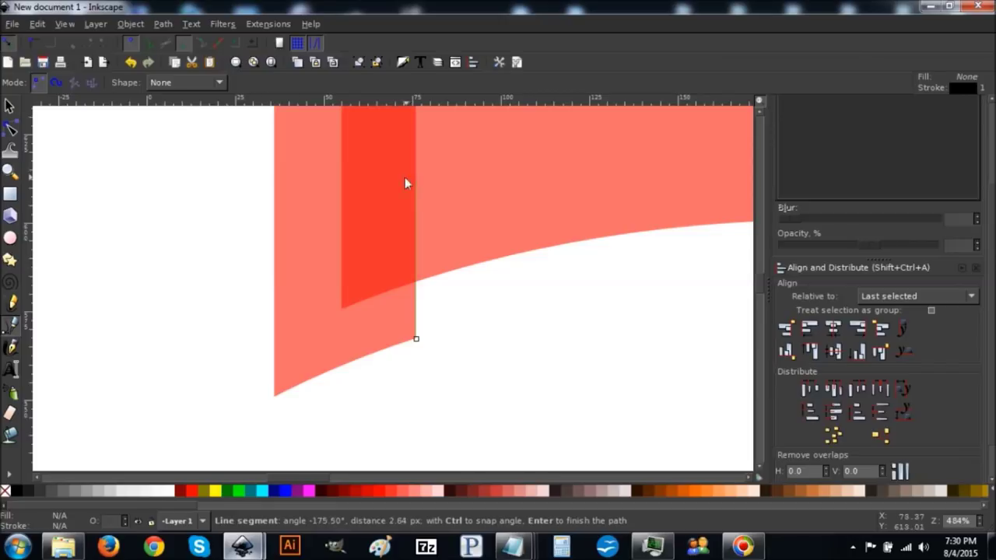
click(344, 308)
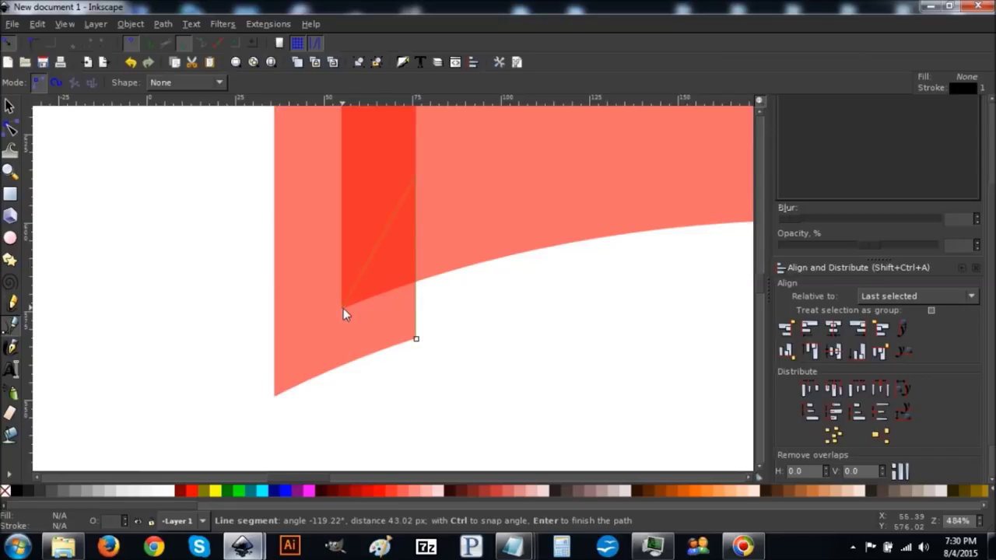
click(416, 341)
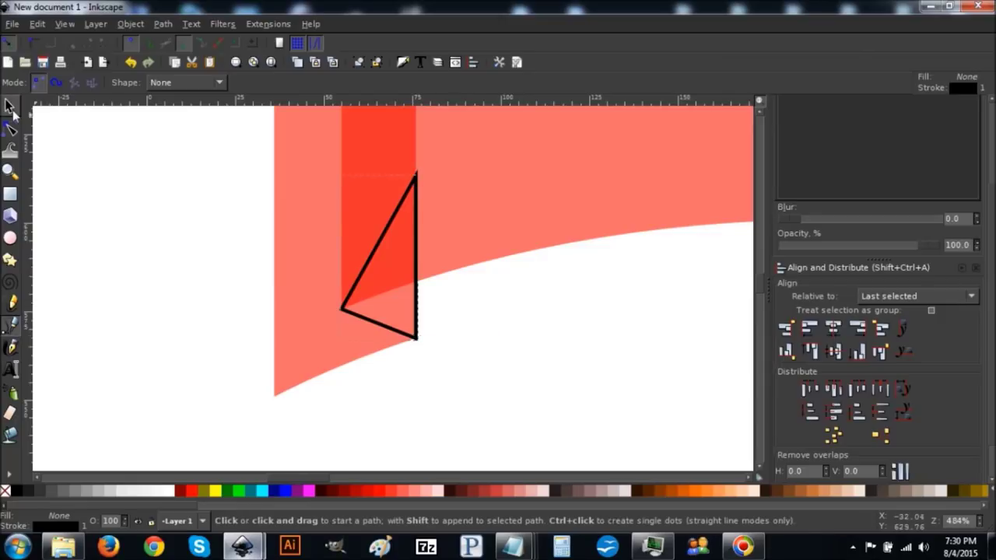
Fill the triangle with blue, remove its stroke and set its opacity to about 51.6%.
click(10, 108)
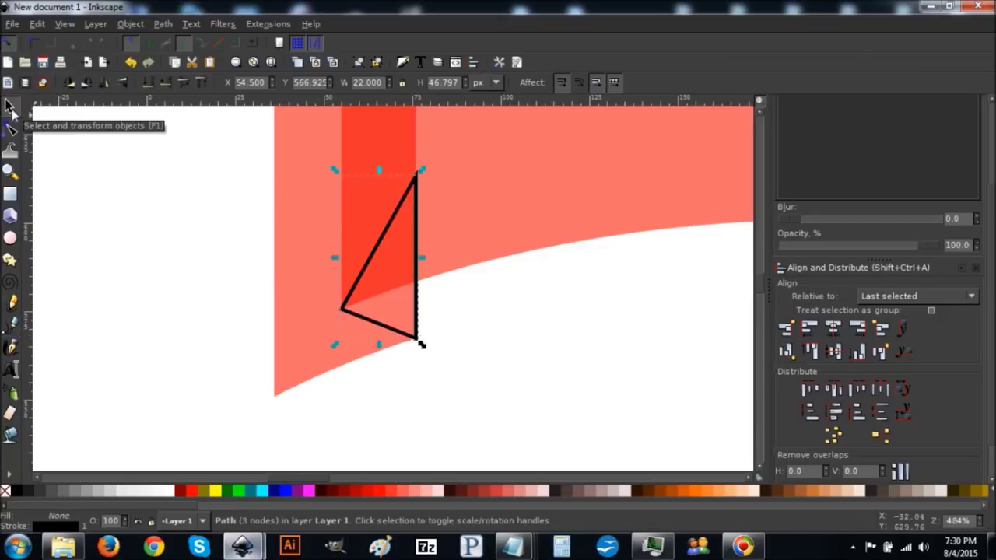
click(285, 491)
key(ctrl+shift+f)
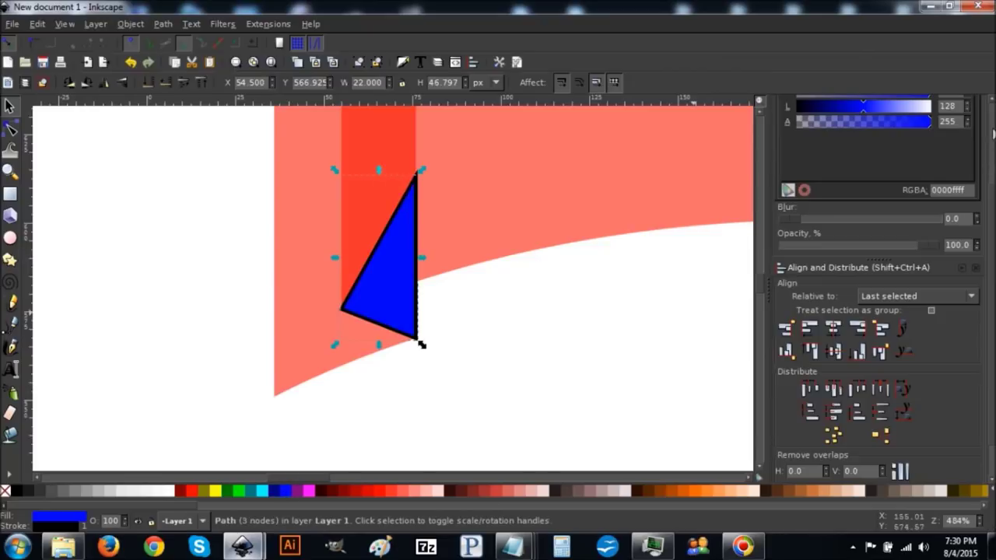
scroll(993, 134, up, 3)
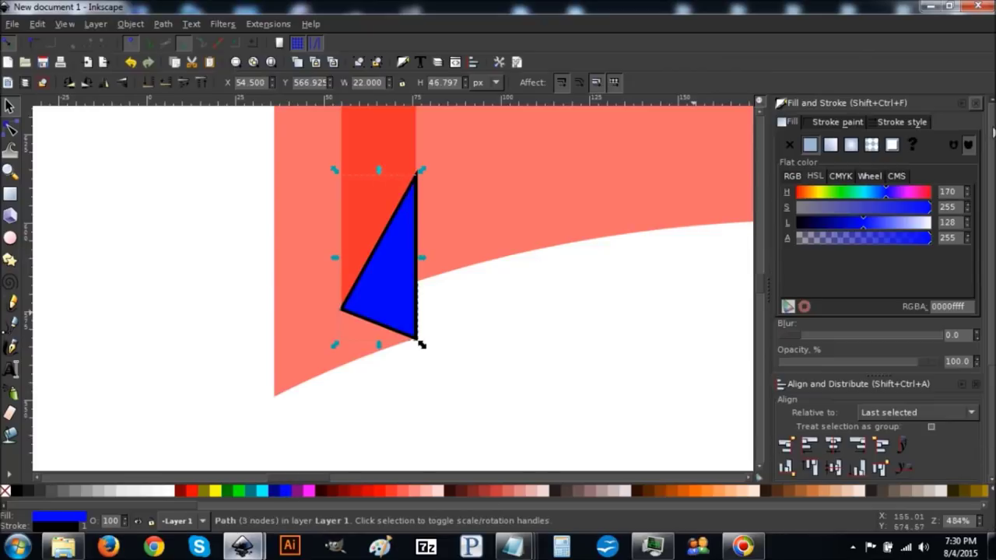
click(826, 122)
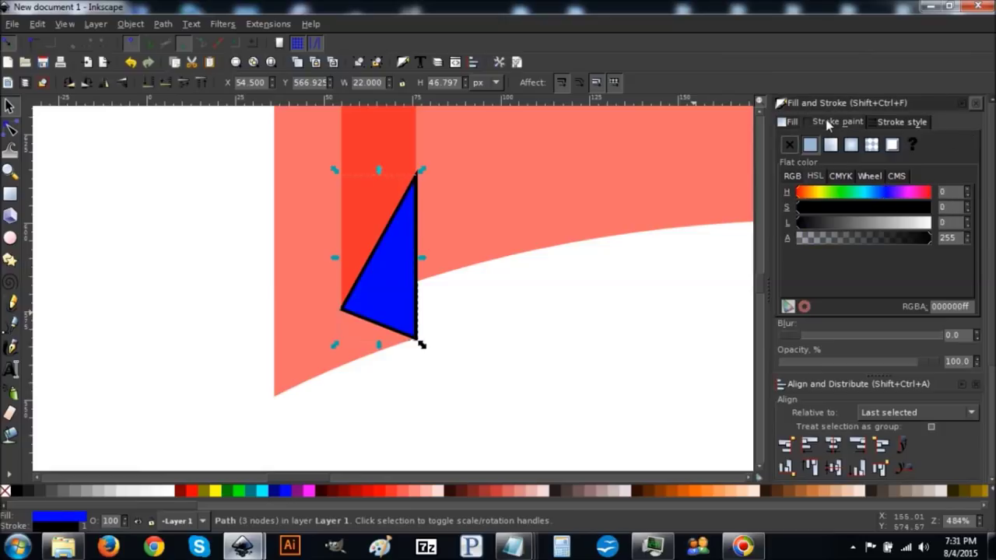
click(788, 146)
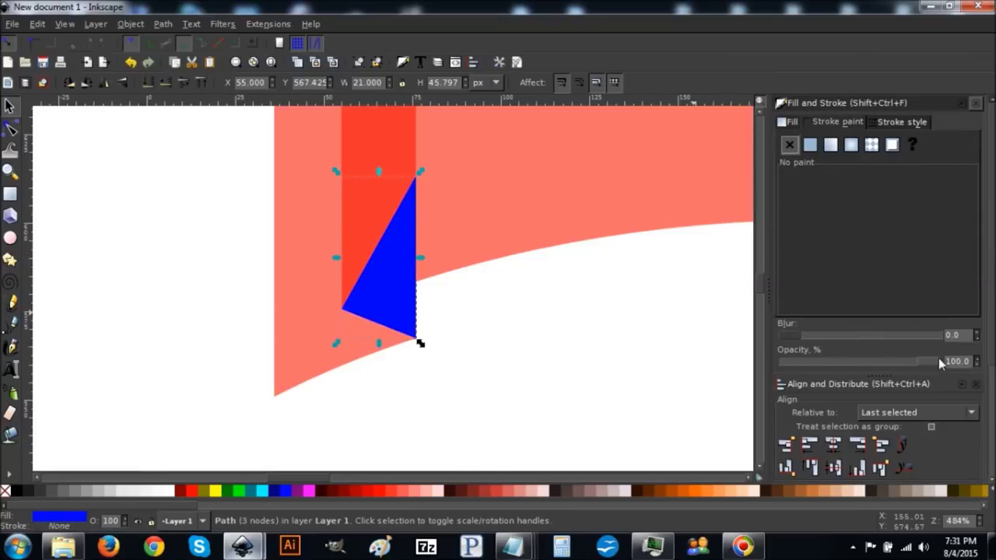
click(864, 360)
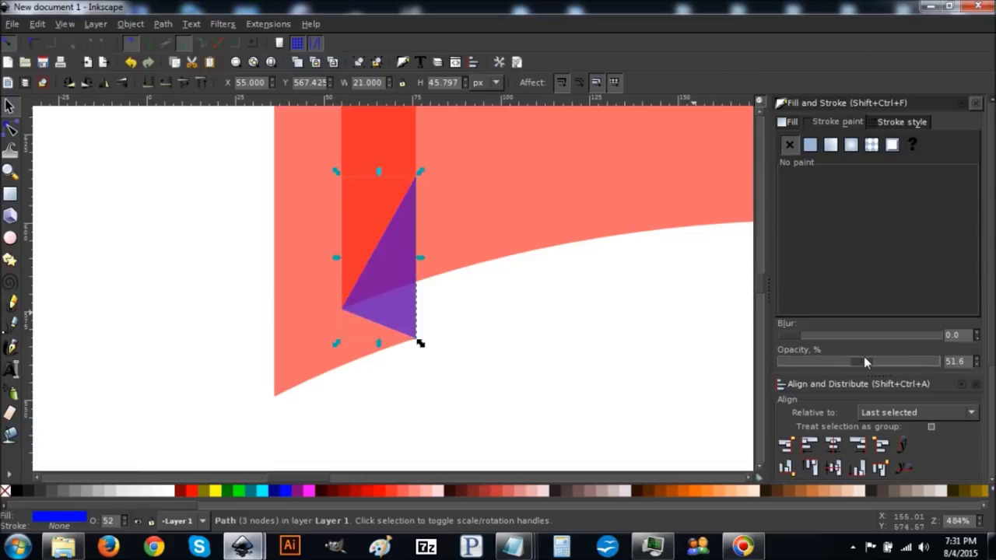
Duplicate the front red arc in place.
click(494, 145)
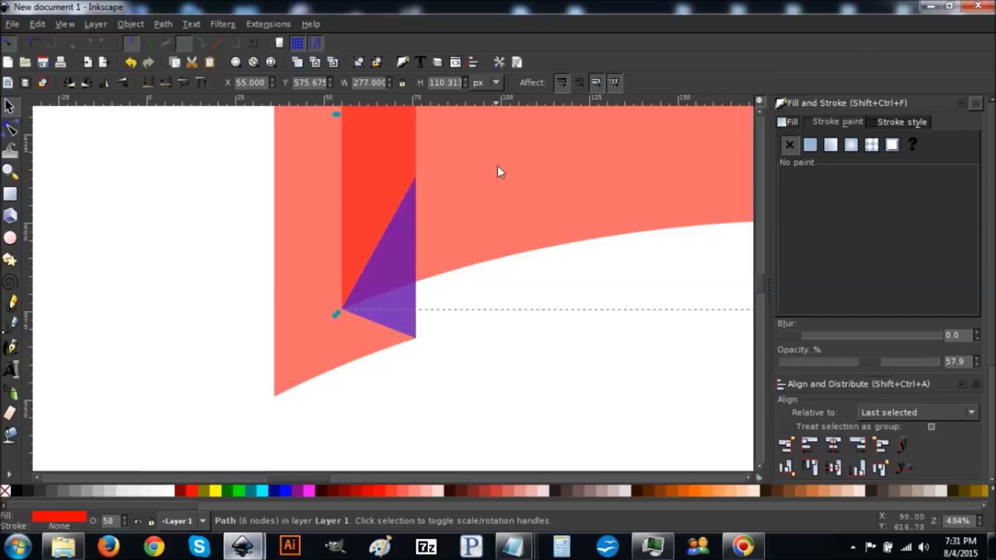
right_click(498, 171)
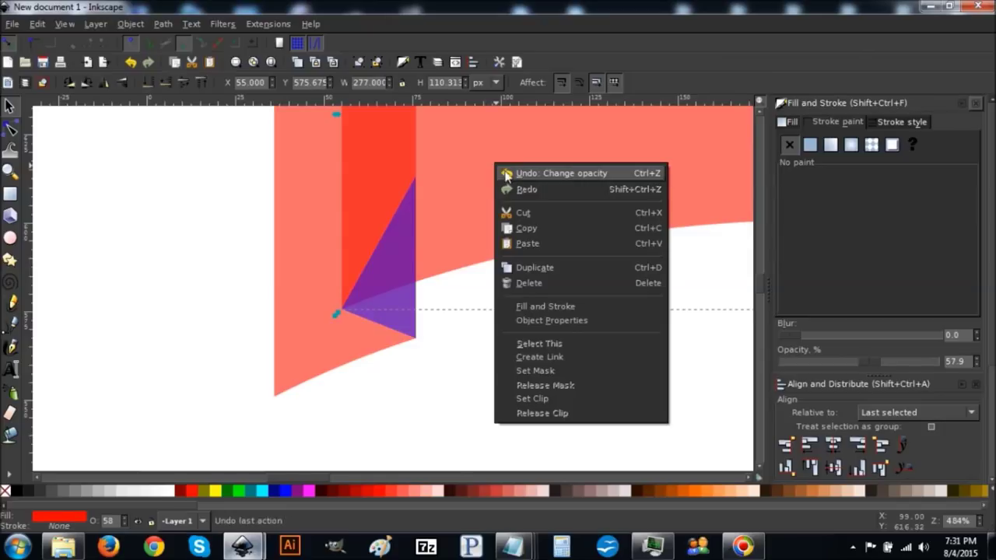
click(535, 267)
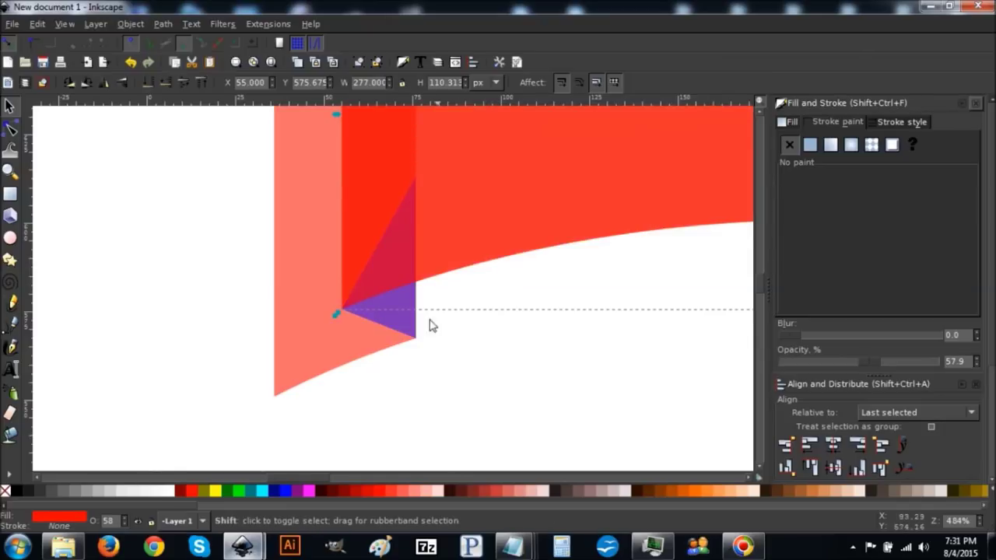
Subtract the duplicated front arc from the blue triangle with Difference.
shift+click(388, 318)
click(169, 26)
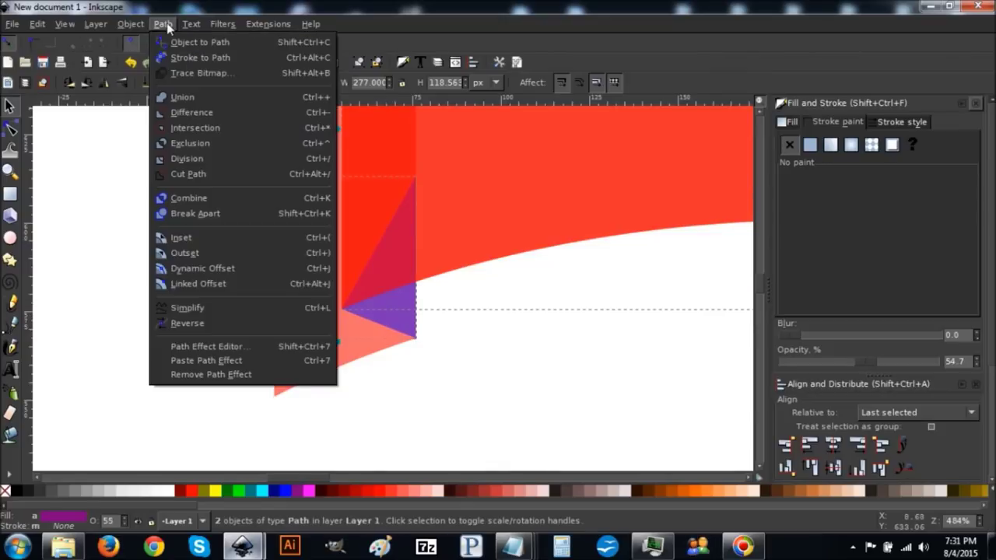
click(194, 115)
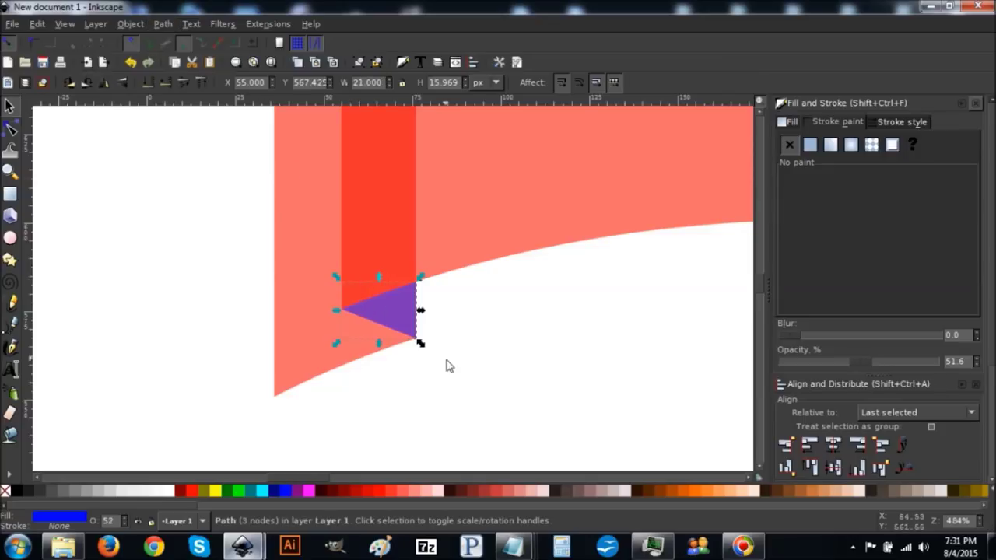
Duplicate the trimmed blue triangle, flip the copy horizontally, and place it at the matching fold beside the right tail.
right_click(392, 312)
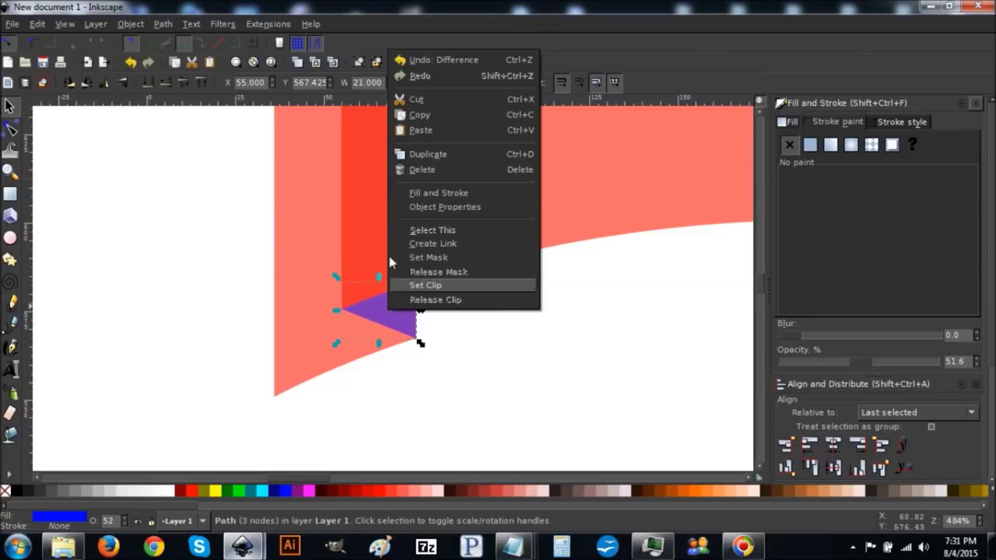
click(424, 154)
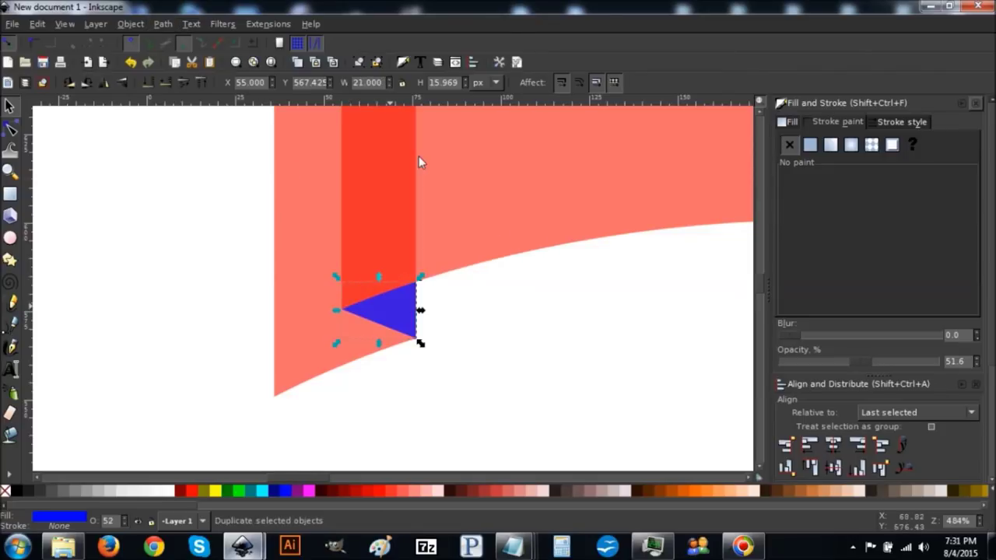
click(105, 82)
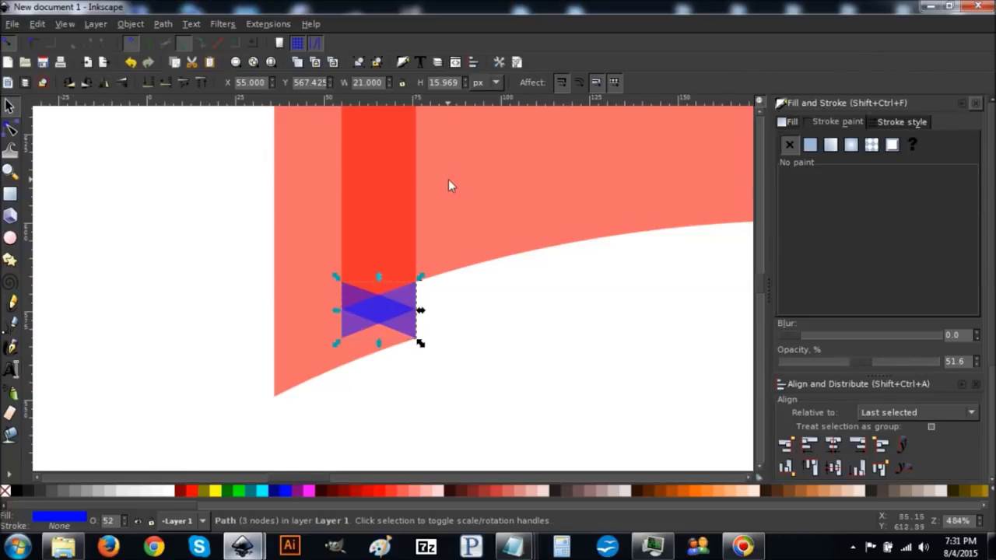
drag(369, 312, 659, 306)
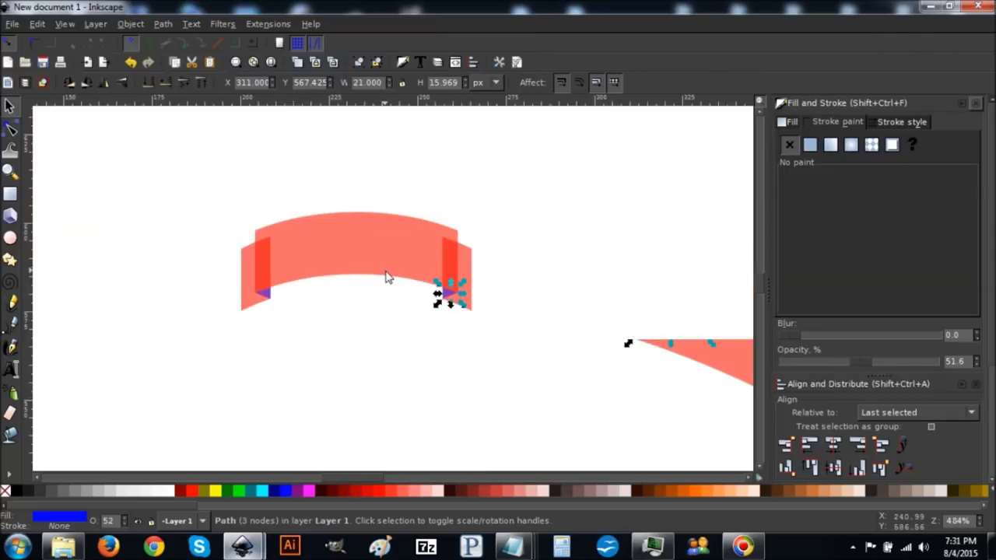
key(1)
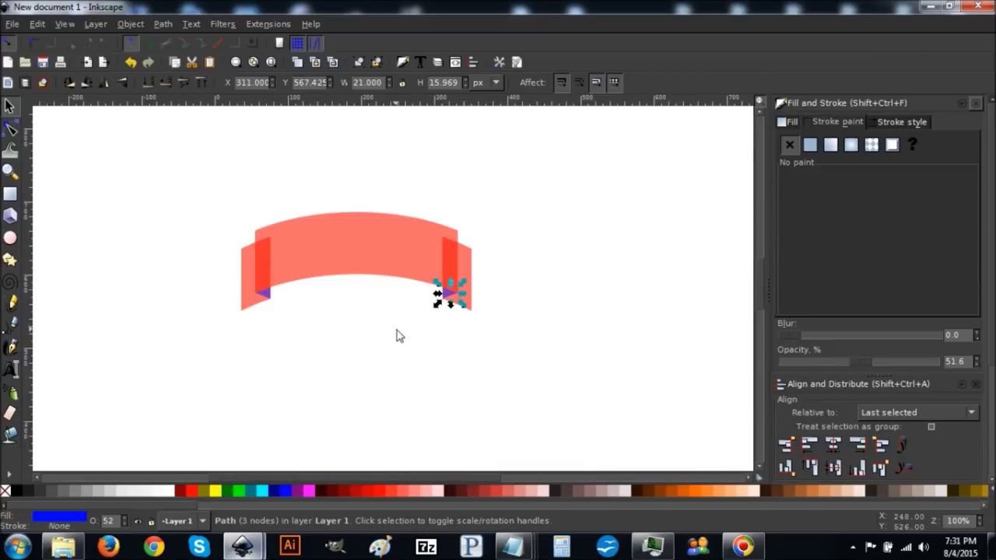
key(Escape)
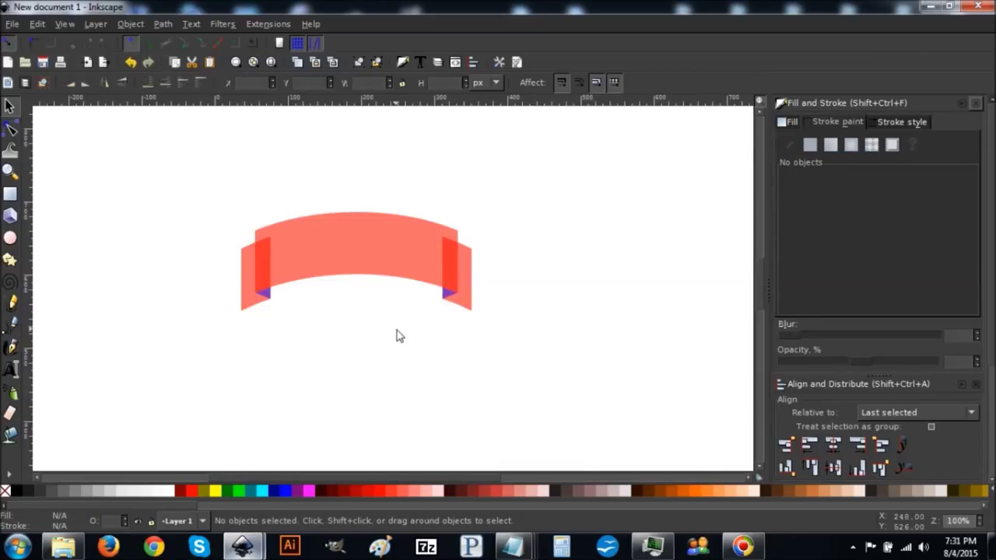
Duplicate the front red arc in place and fill the copy with green.
click(361, 241)
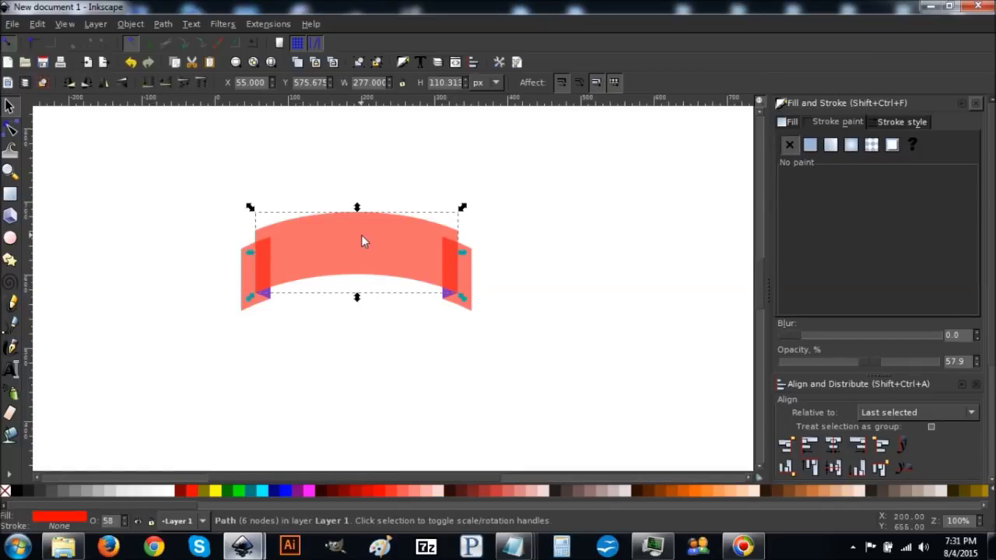
right_click(361, 235)
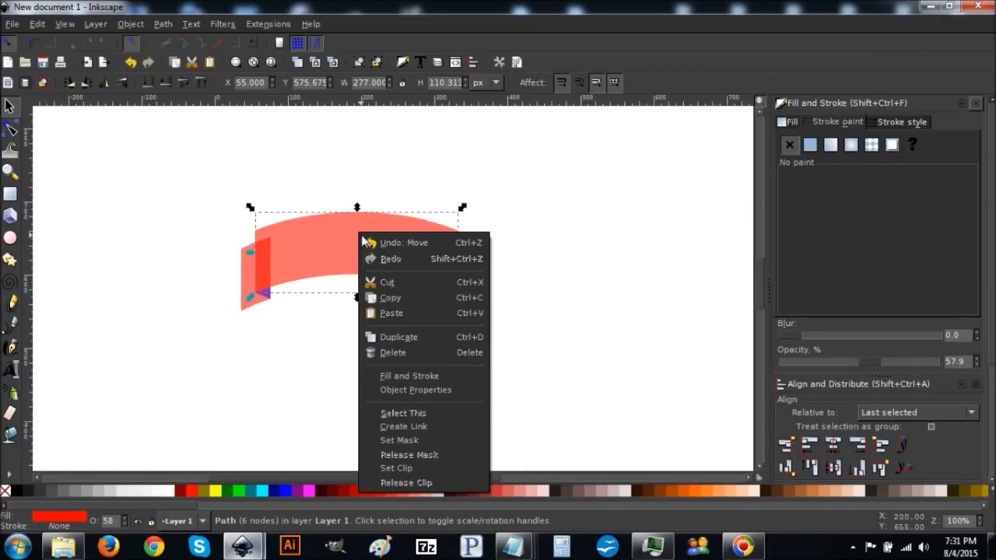
click(397, 338)
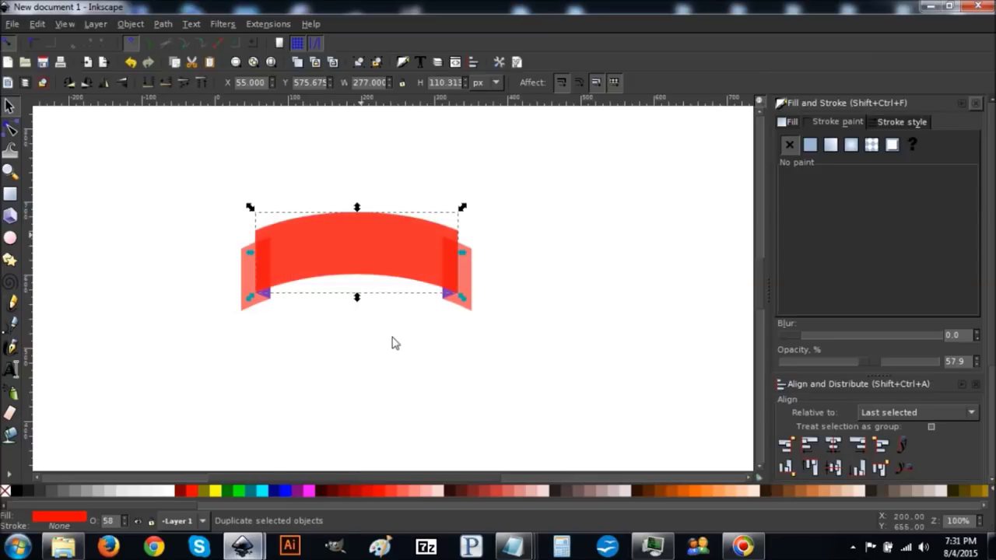
click(238, 491)
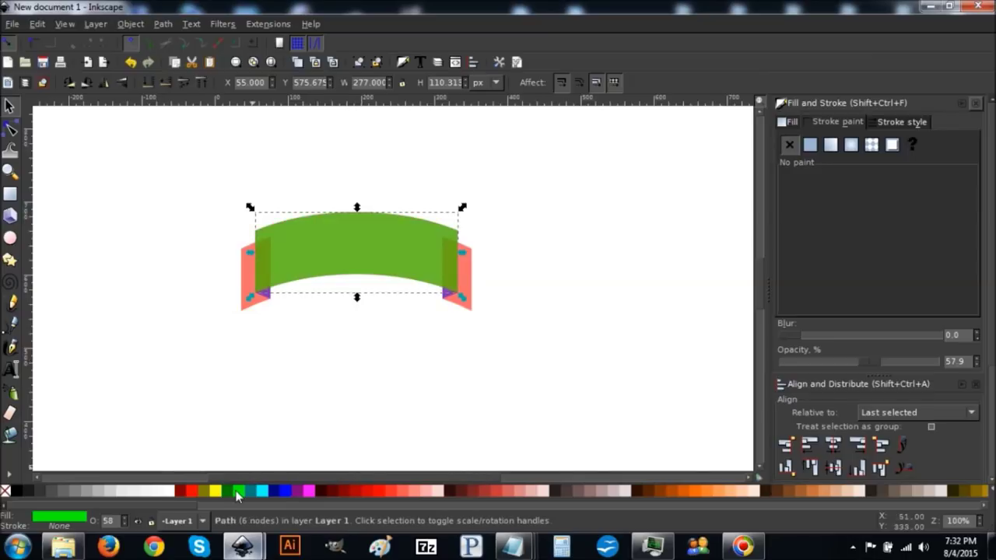
Duplicate the green arc, fill the copy with blue, and move it straight down about 68 px.
right_click(366, 238)
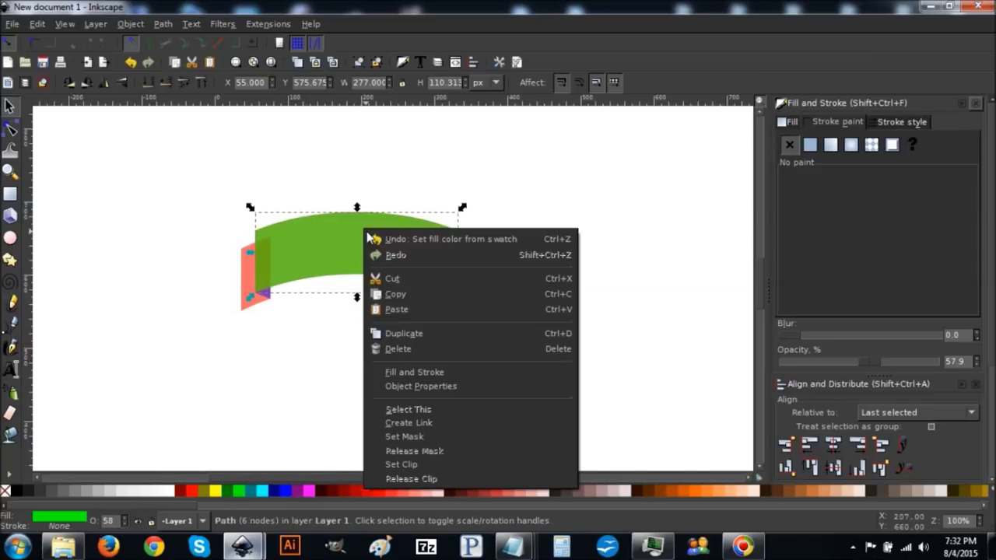
click(412, 334)
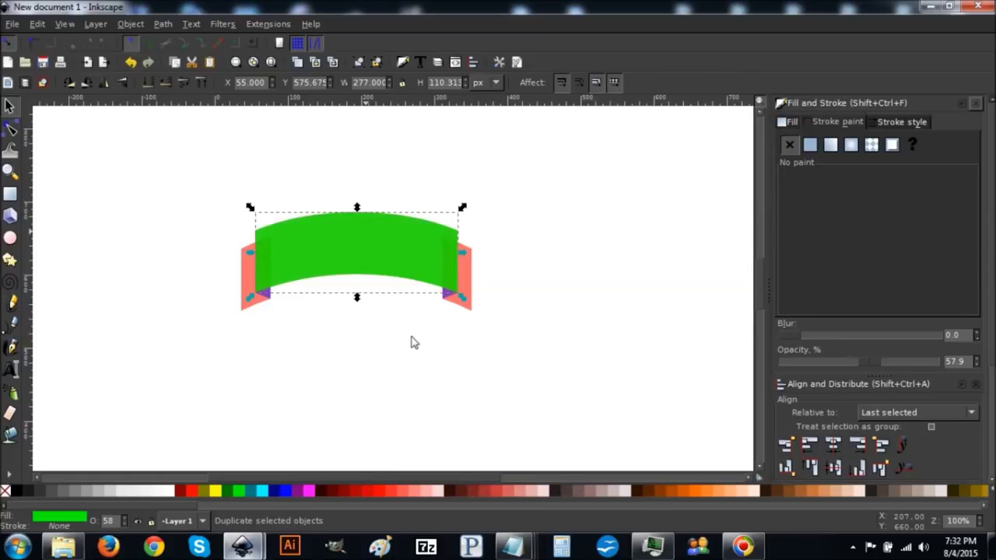
click(283, 493)
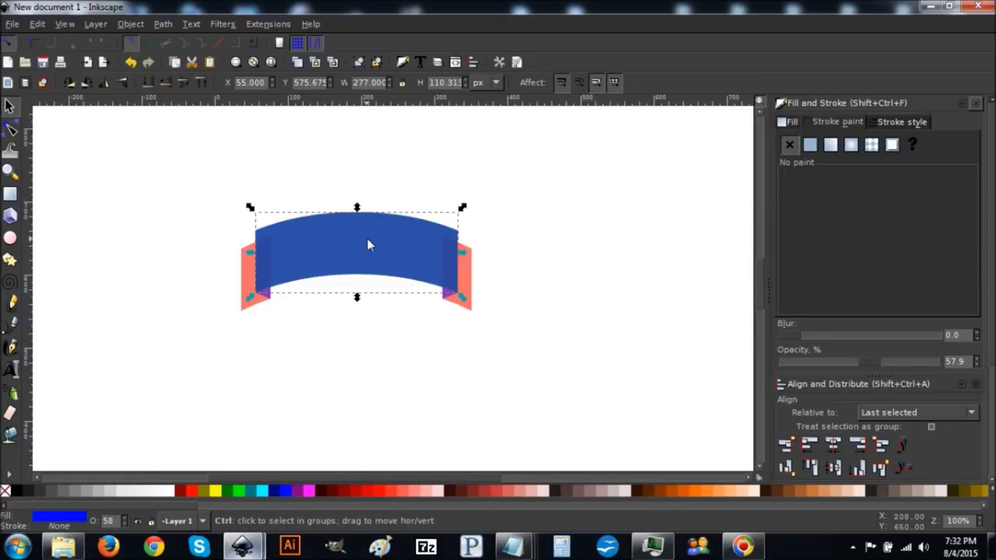
drag(374, 229, 351, 270)
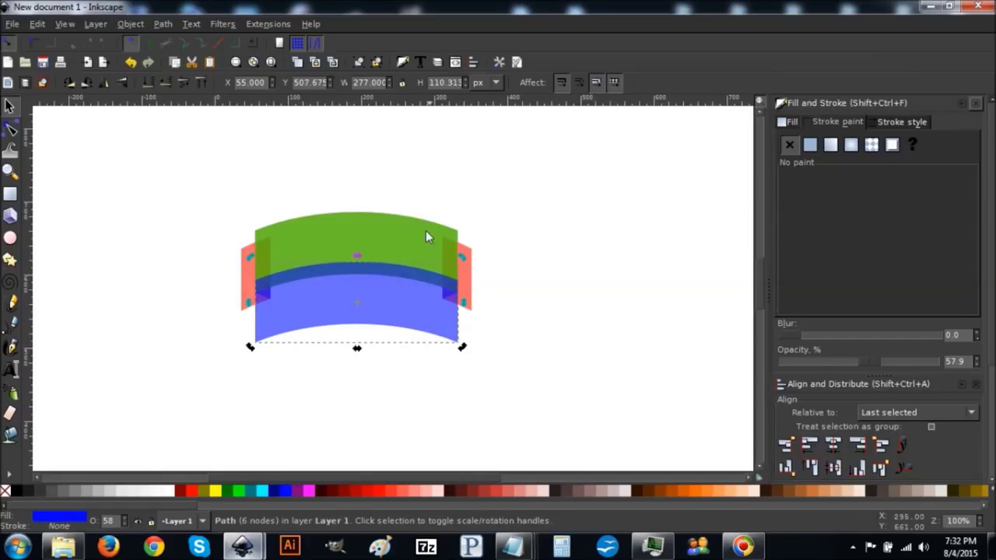
Subtract the lowered blue arc from the green arc with Difference.
shift+click(372, 231)
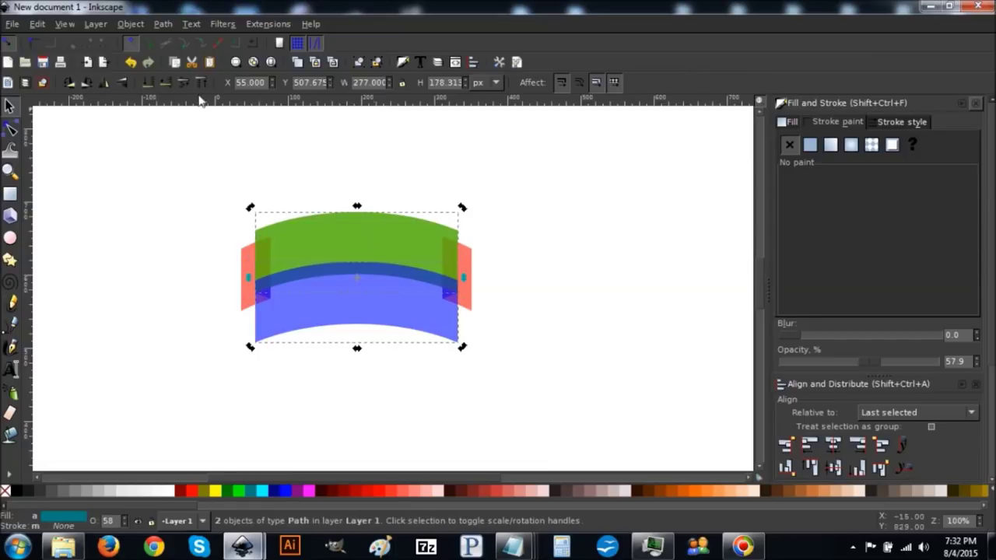
click(162, 24)
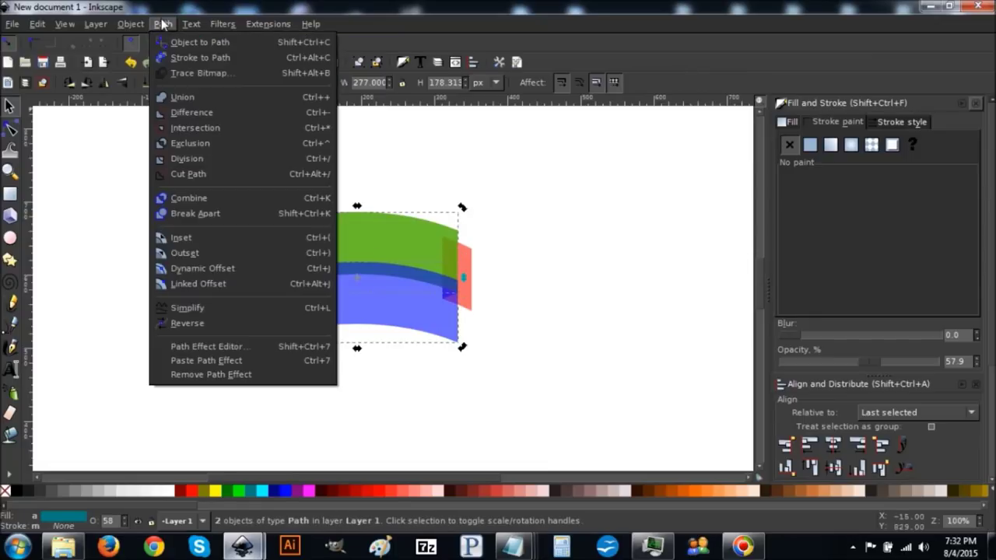
click(189, 116)
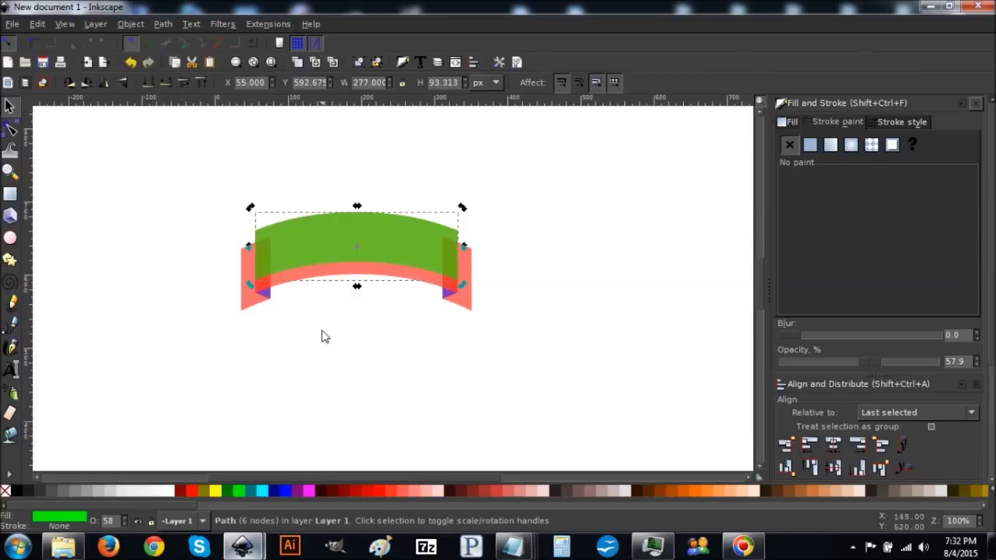
Center the trimmed green arc on the horizontal axis relative to the front red arc.
shift+click(319, 280)
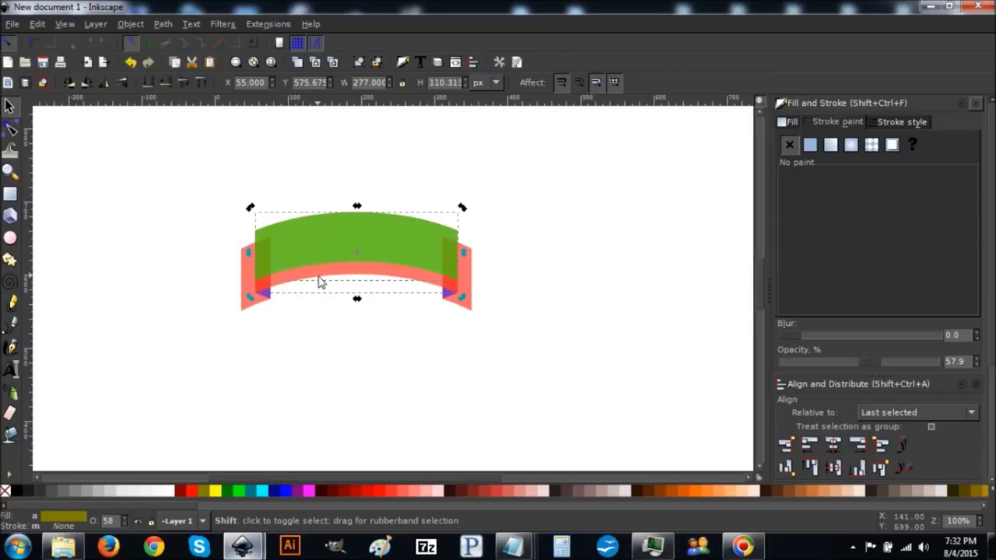
scroll(920, 321, down, 5)
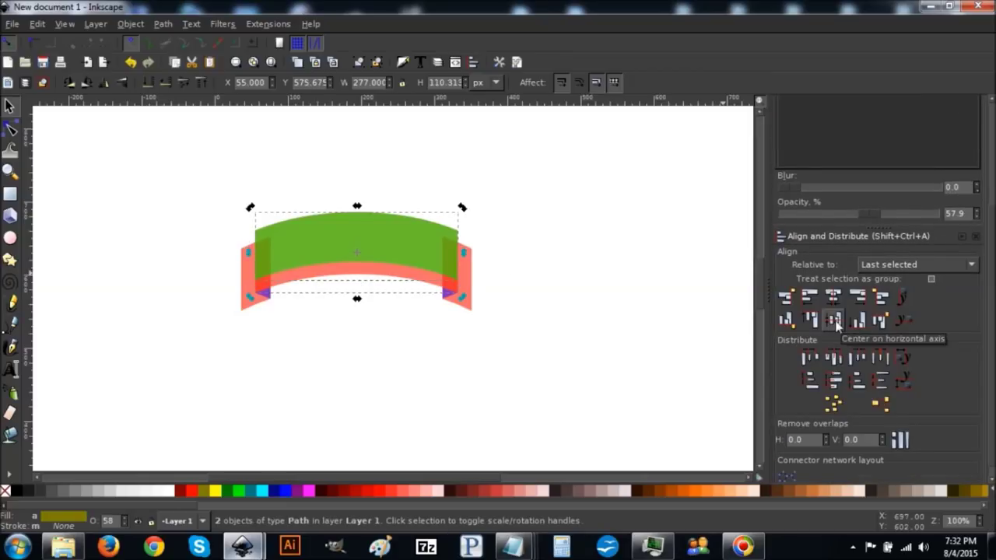
click(837, 324)
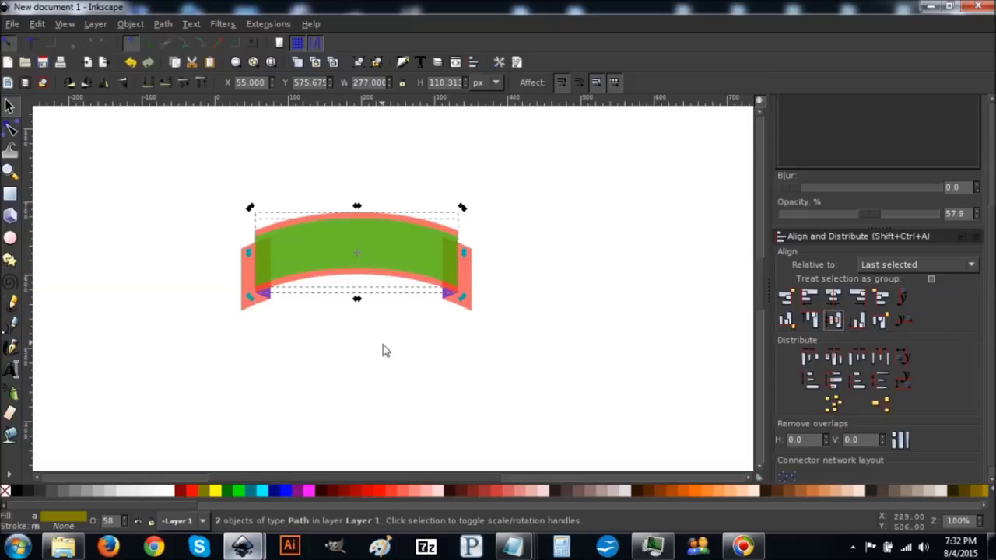
Duplicate all the banner pieces, merge the copies into one silhouette with Union, and lower it to the bottom of the stacking order.
drag(567, 359, 173, 149)
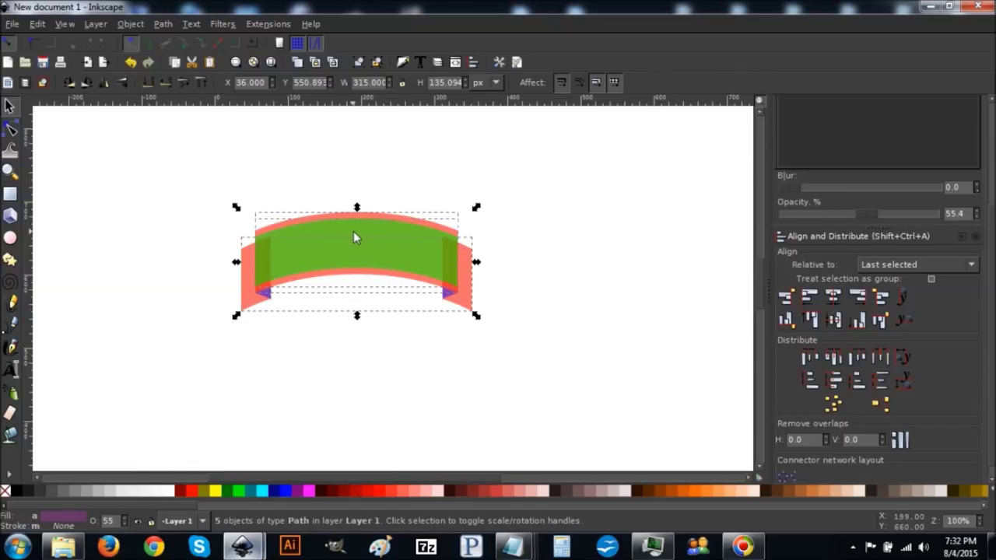
right_click(353, 232)
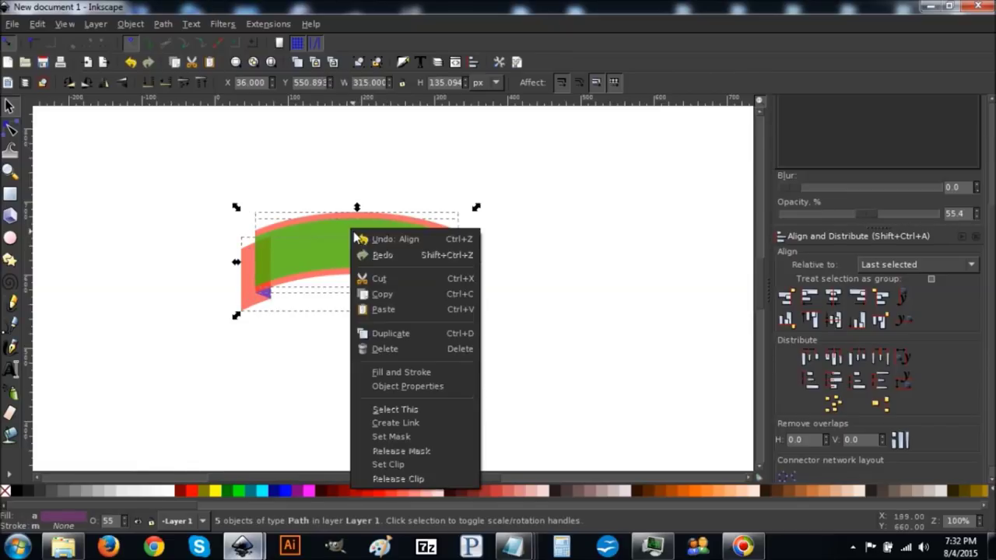
click(380, 338)
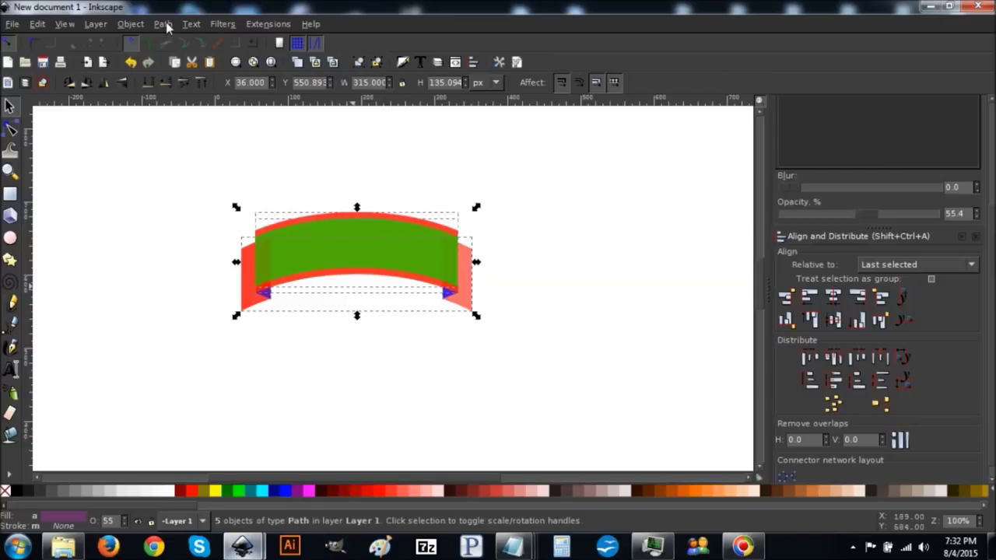
click(164, 23)
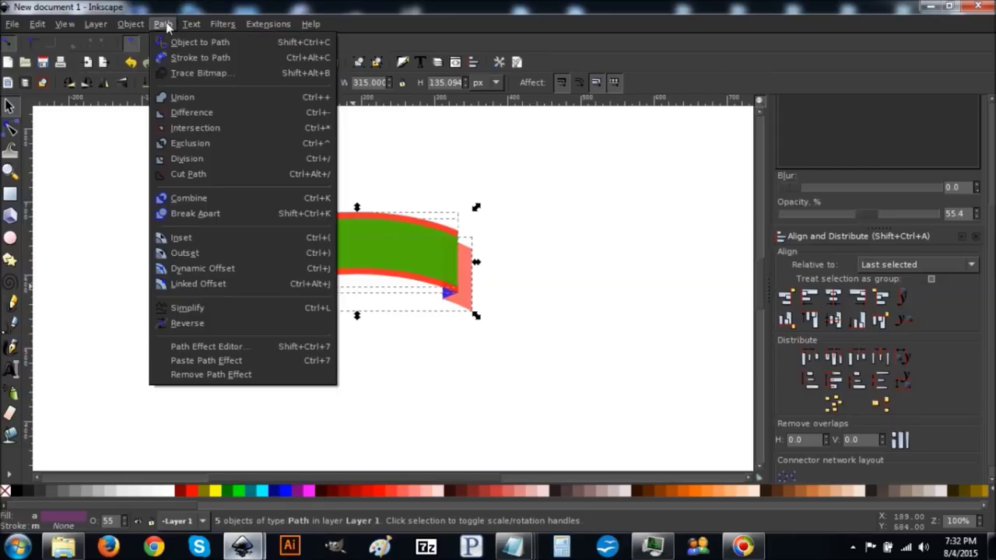
click(182, 97)
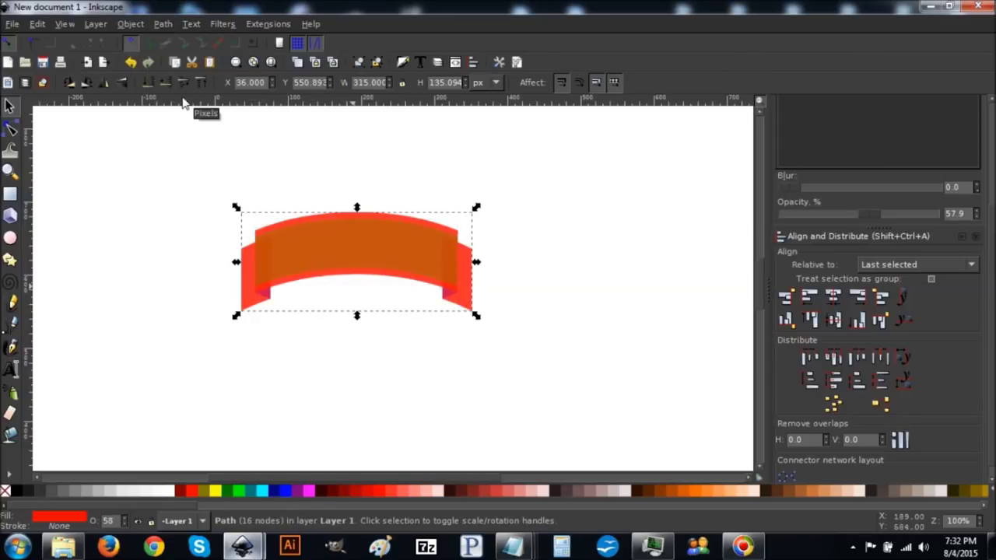
click(146, 80)
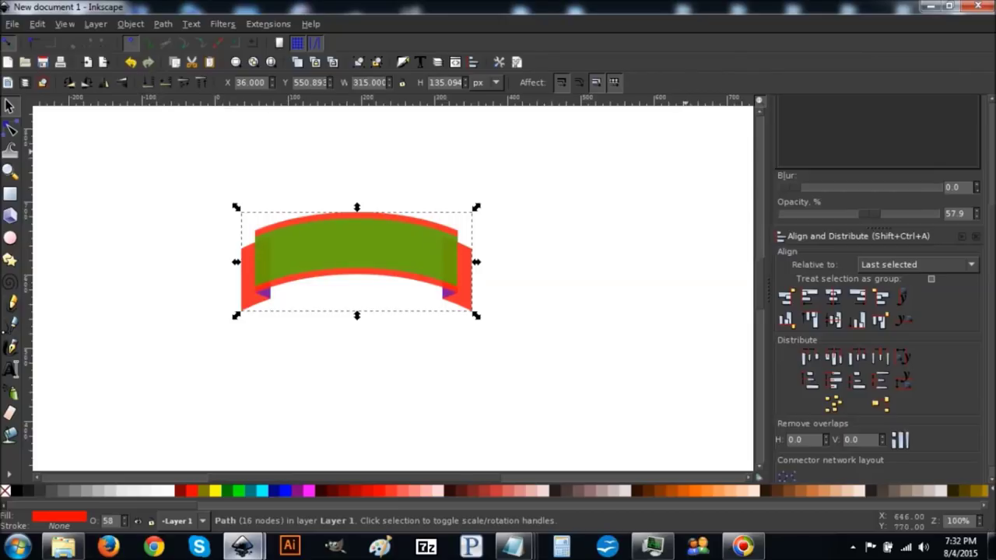
scroll(992, 187, up, 3)
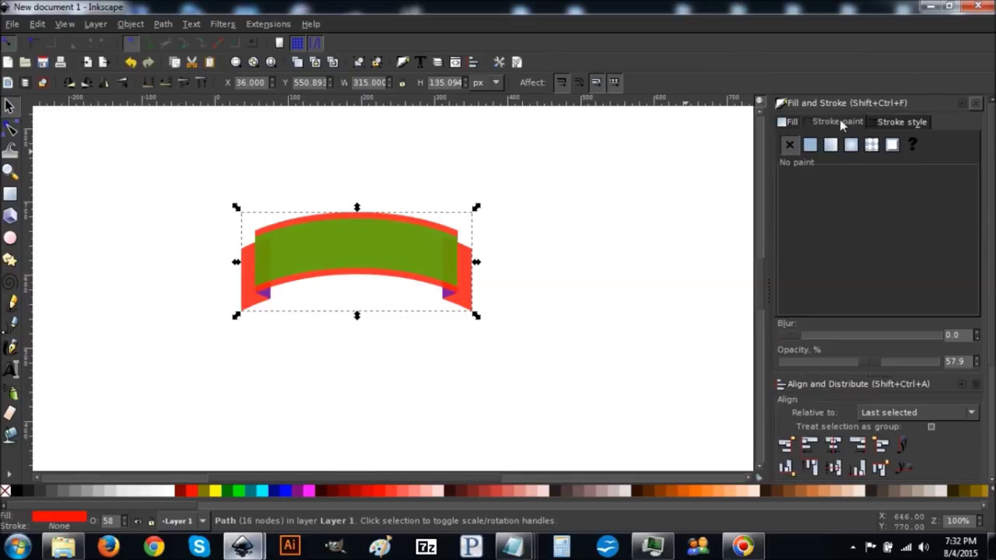
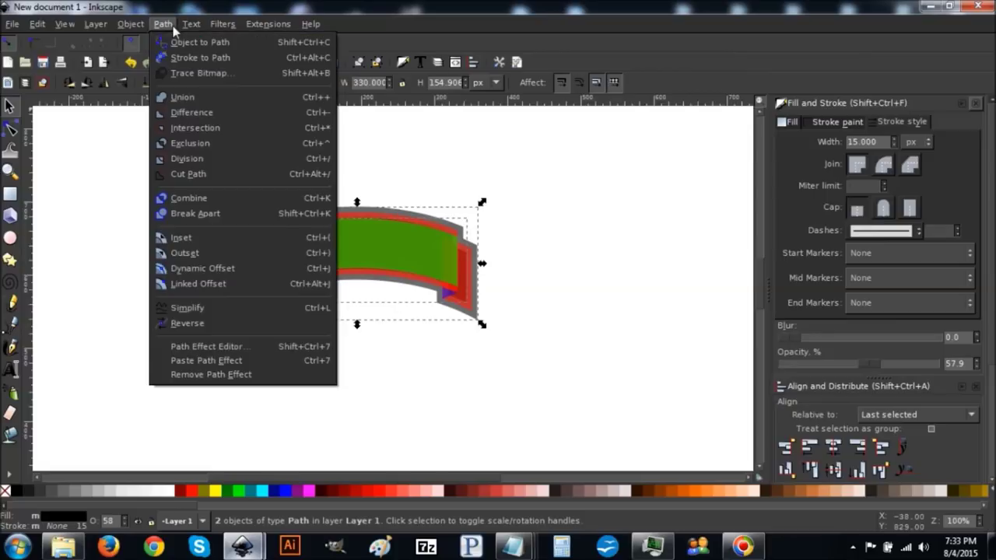
Merge the two selected outline shapes with Union and subtract the red tail shape from the resulting black outline with Difference.
click(179, 98)
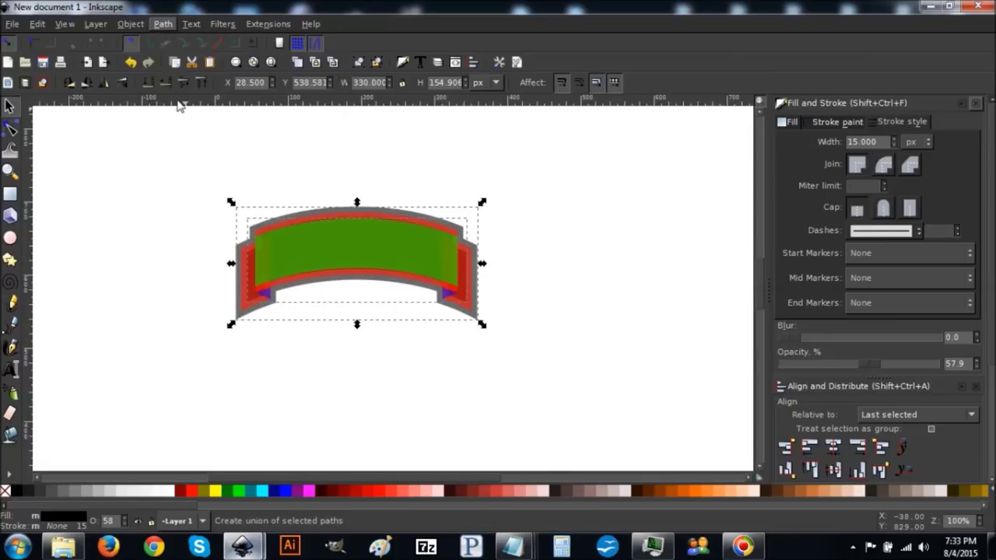
click(249, 306)
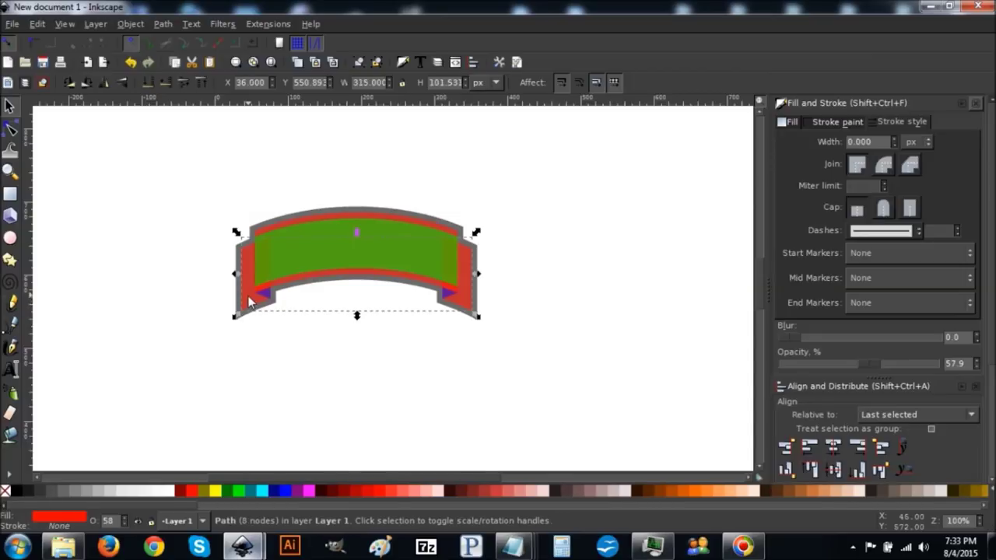
key(shift)
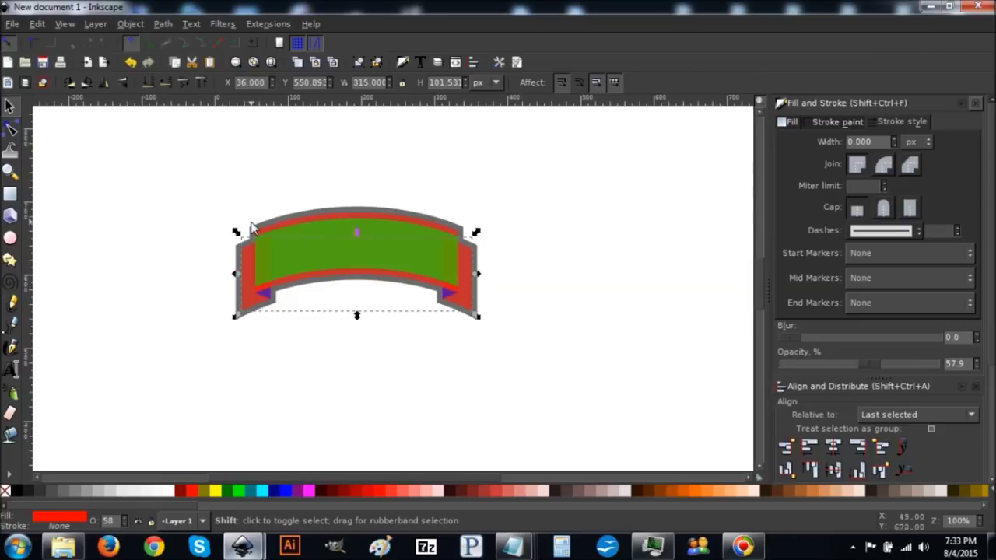
shift+click(251, 227)
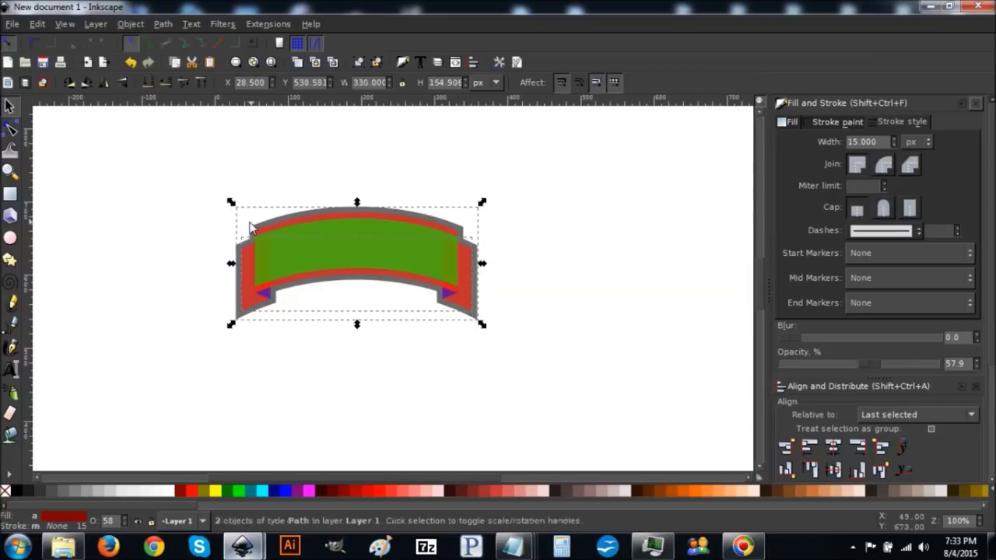
click(161, 23)
click(187, 112)
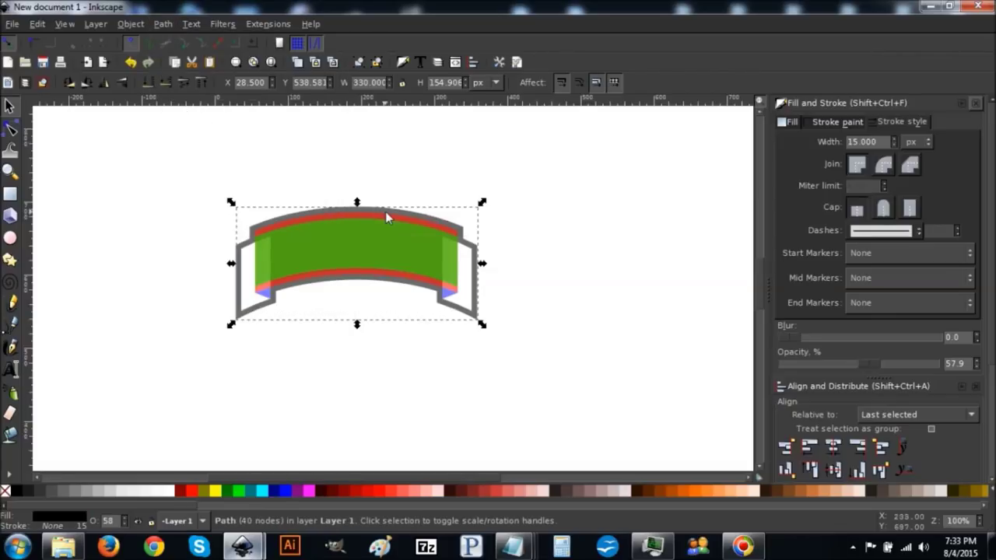
Subtract the red front arc from the black banner outline with Difference.
click(386, 211)
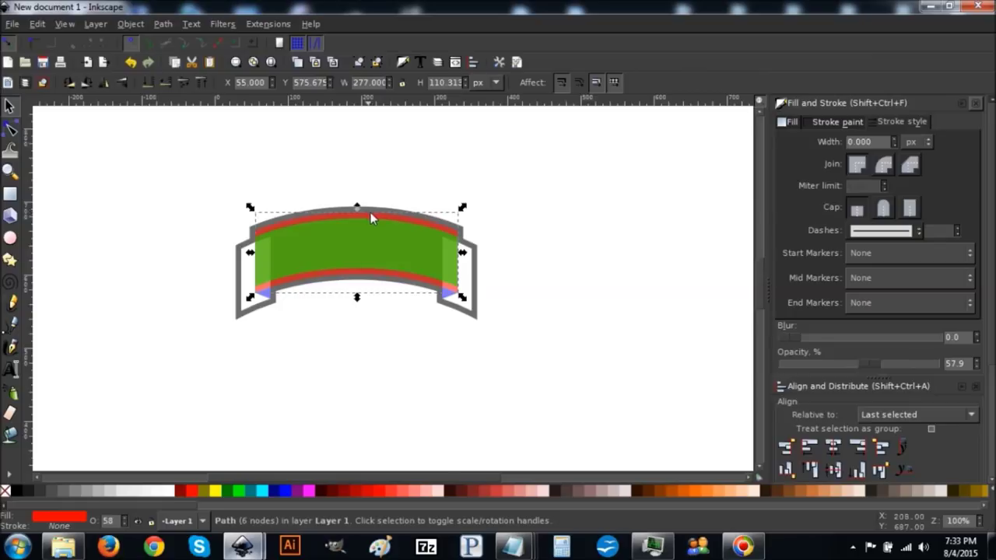
key(shift)
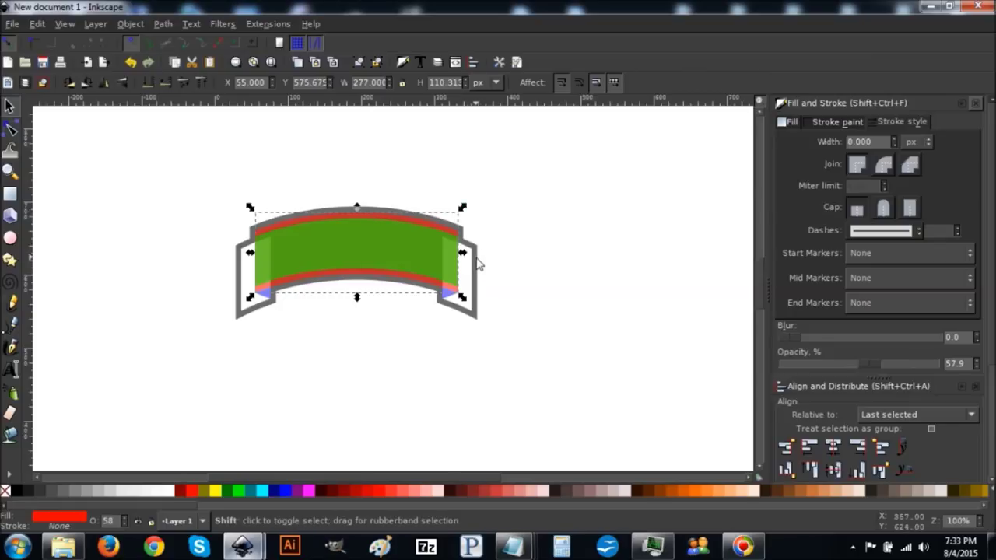
shift+click(478, 265)
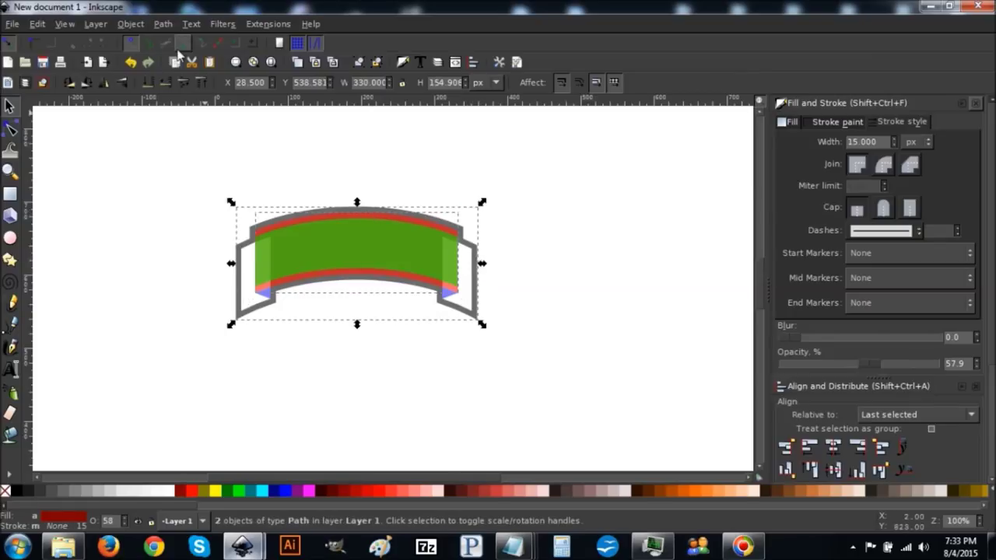
click(163, 24)
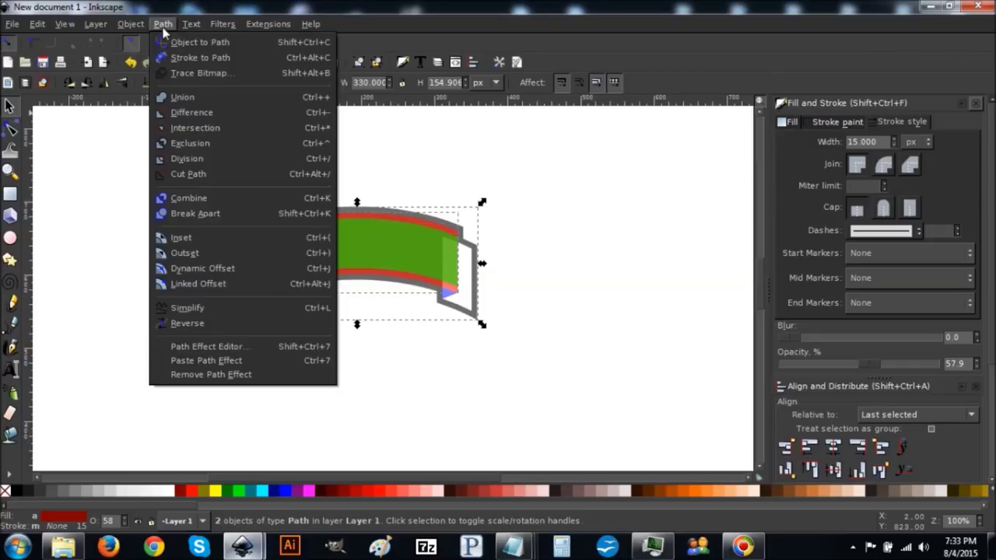
click(191, 113)
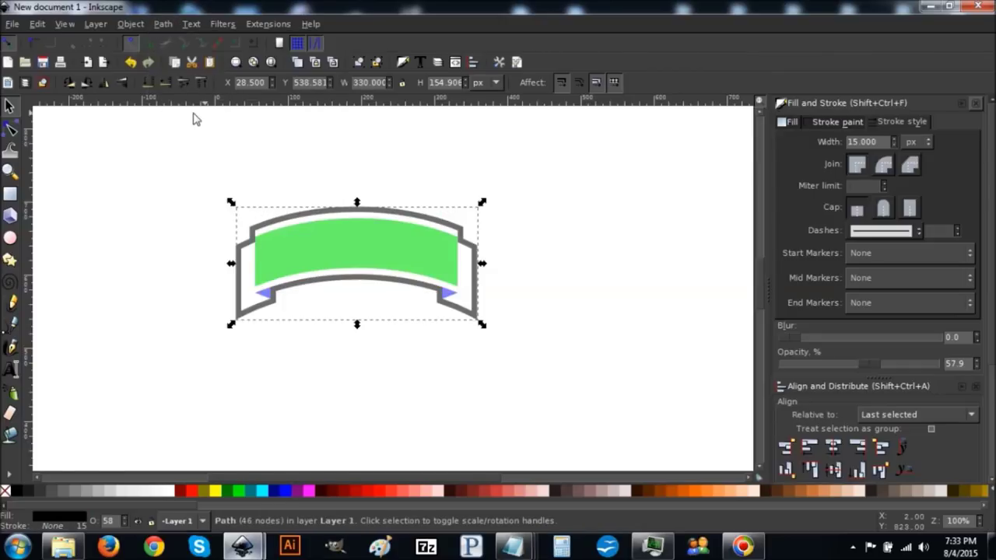
Merge both blue folded-corner triangles into the black banner outline with Union.
click(263, 298)
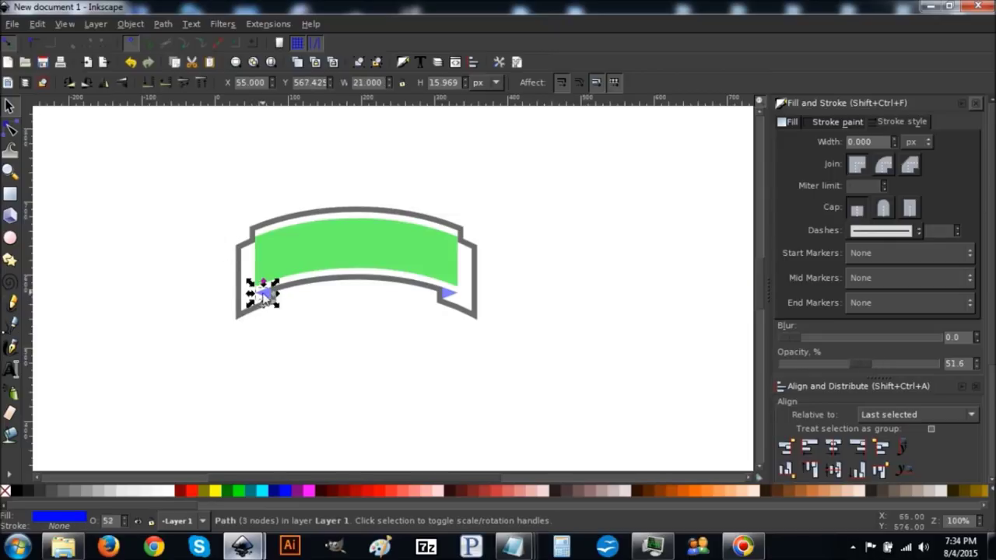
shift+click(449, 294)
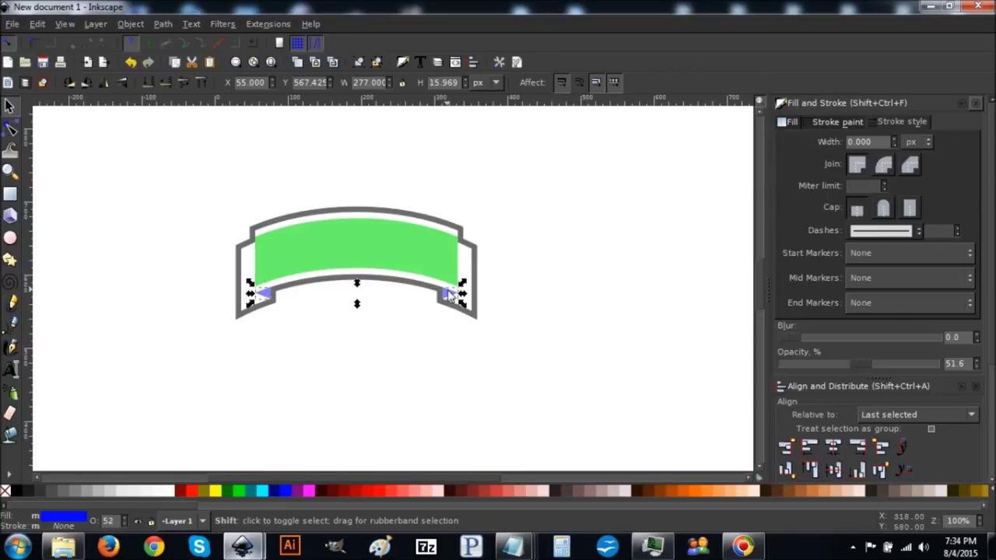
shift+click(476, 269)
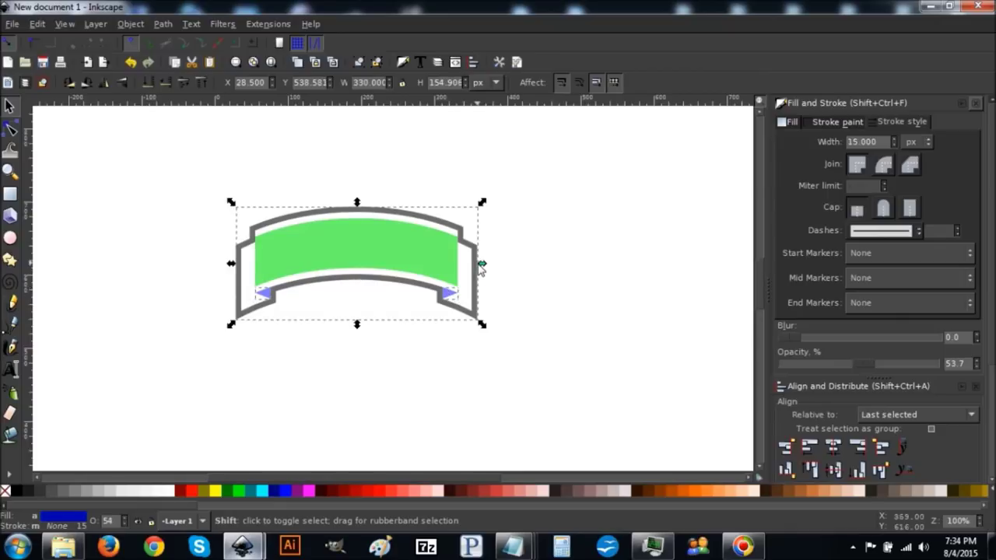
click(163, 24)
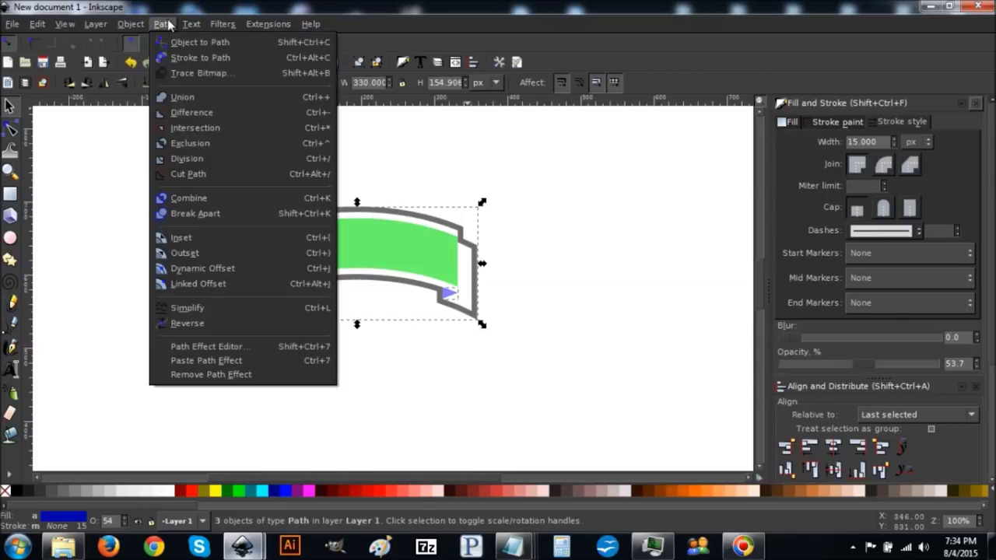
click(185, 98)
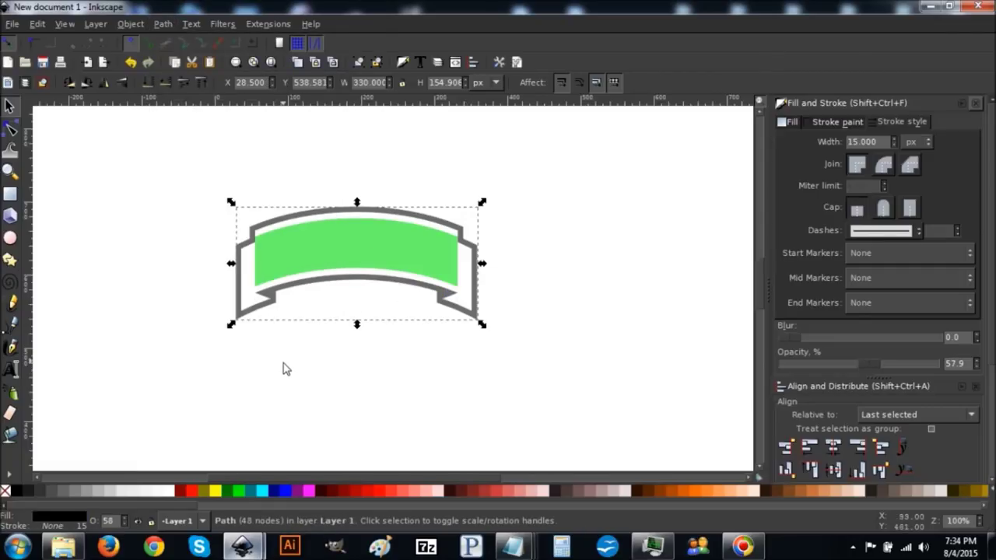
Draw a closed narrow triangle along the front band's left edge, from the fold's tip up to the notch where the tail meets the outline.
click(9, 172)
drag(274, 307, 220, 225)
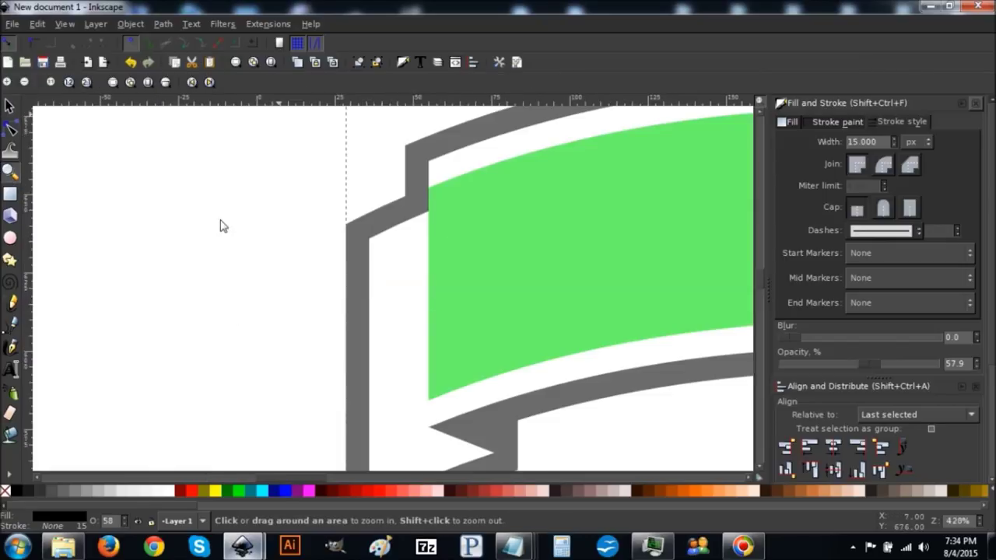
click(19, 324)
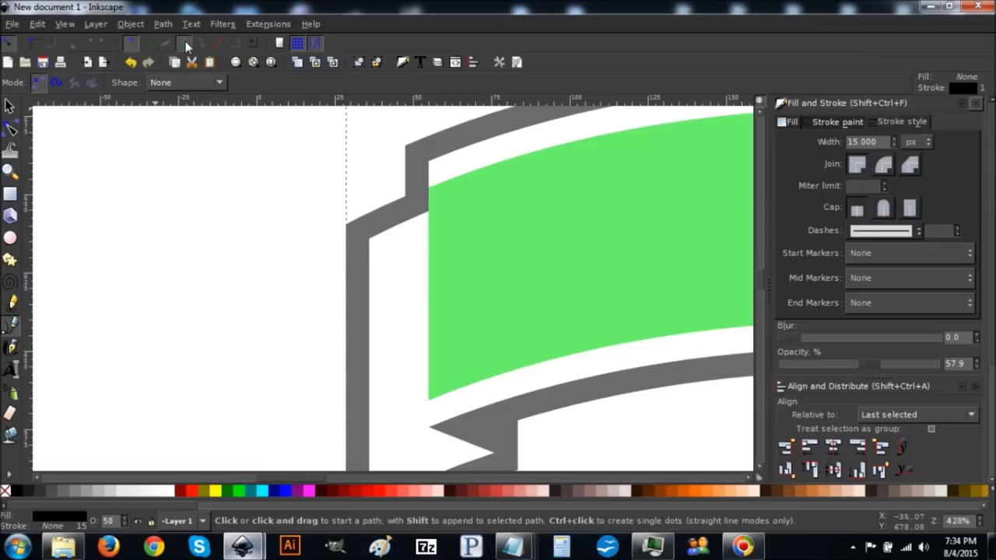
scroll(386, 166, down, 1)
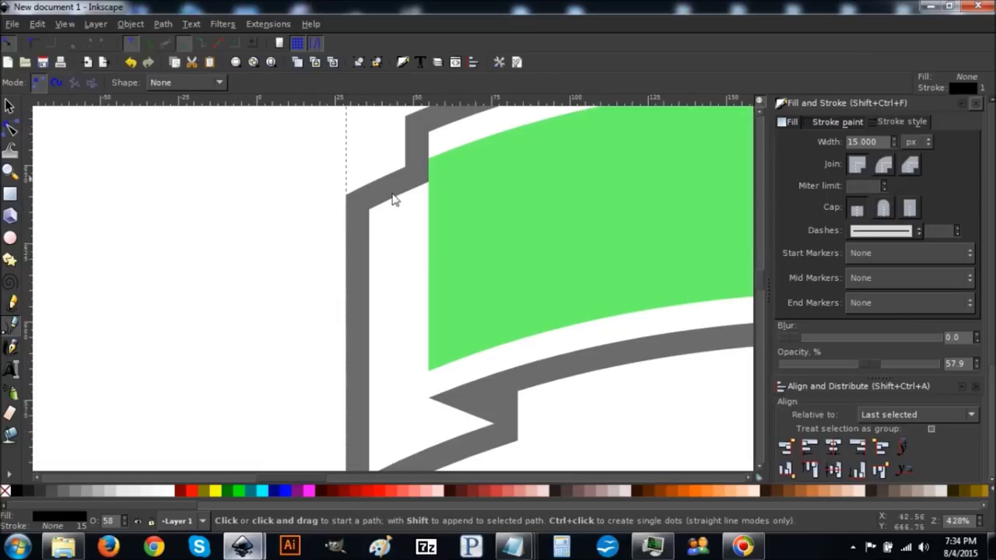
click(429, 398)
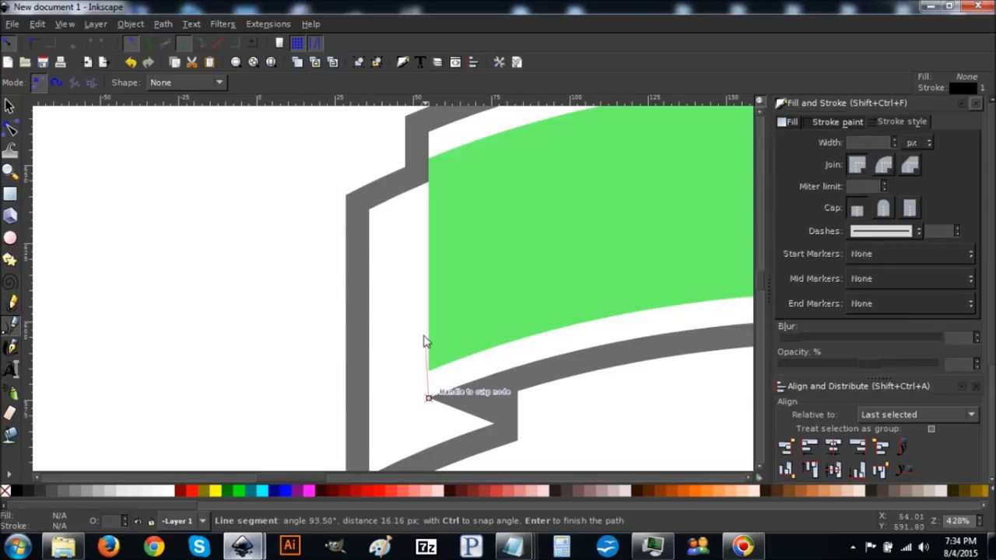
click(429, 184)
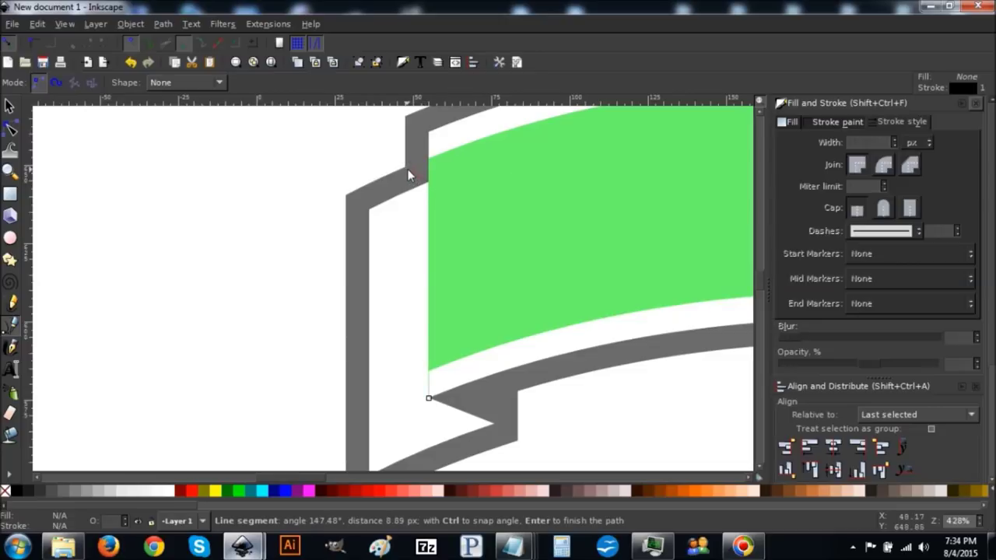
click(407, 170)
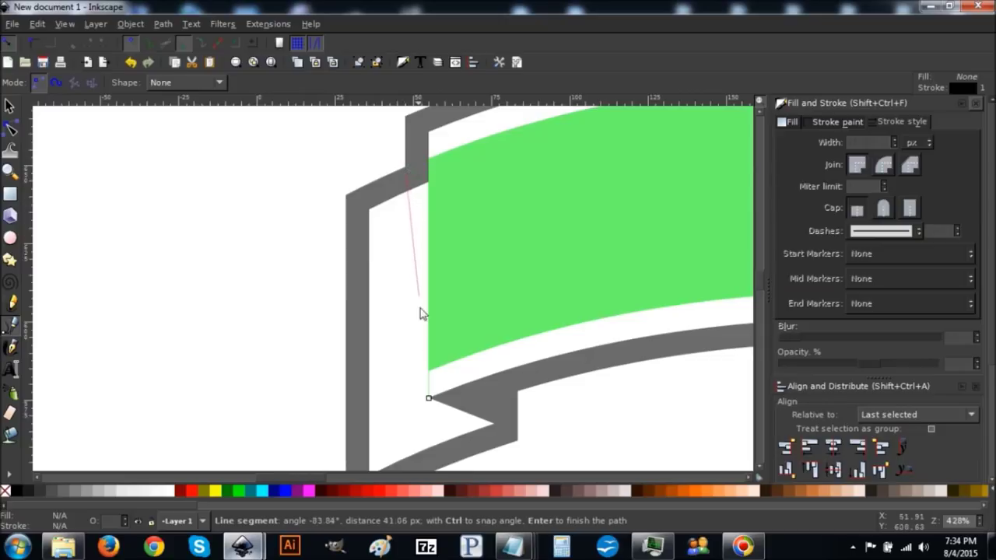
click(429, 400)
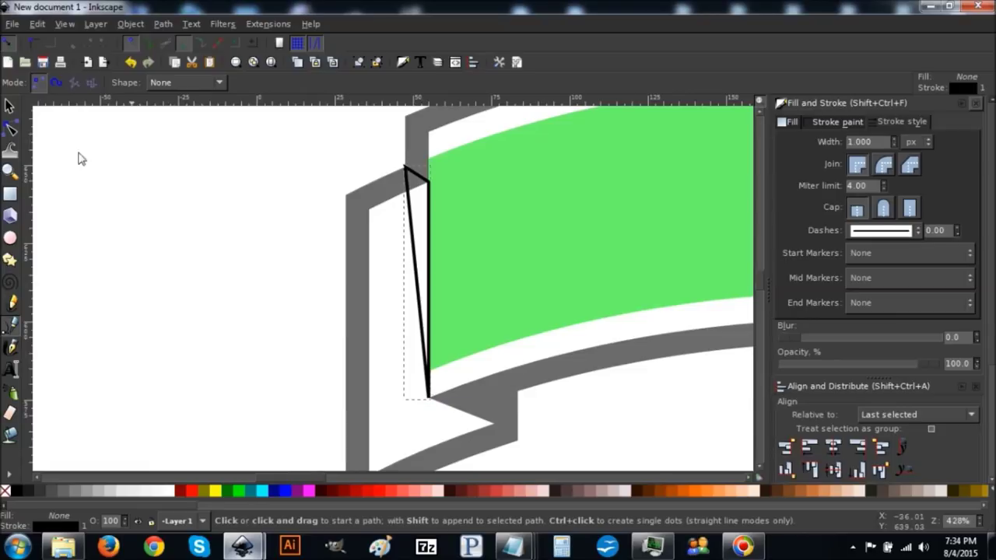
Duplicate the narrow triangle, flip the copy horizontally, and place it against the front band's right edge.
click(9, 108)
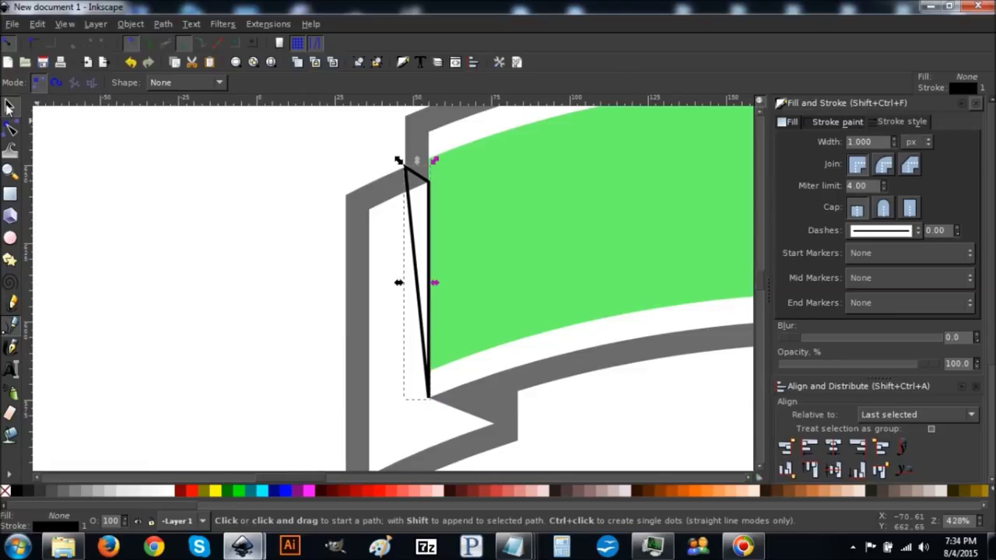
right_click(427, 214)
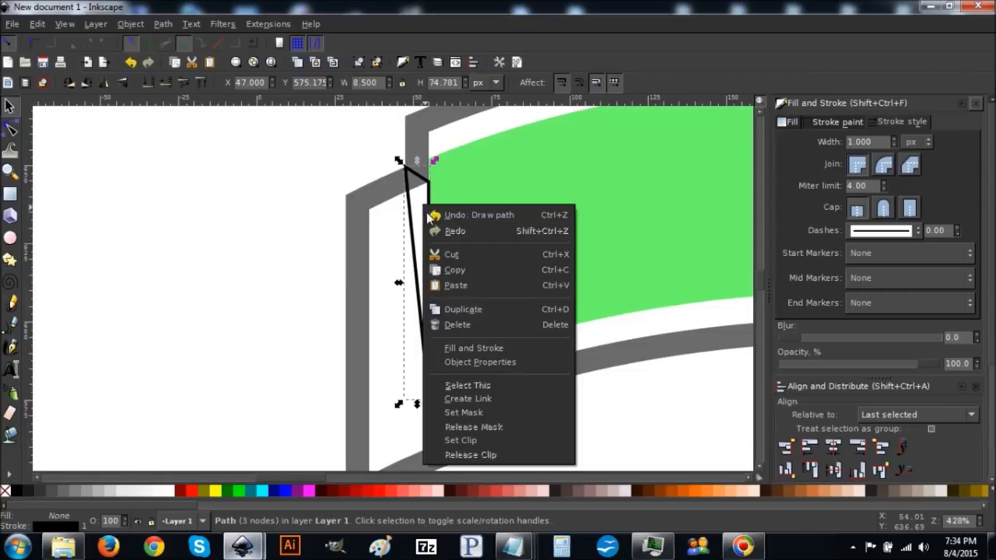
click(473, 311)
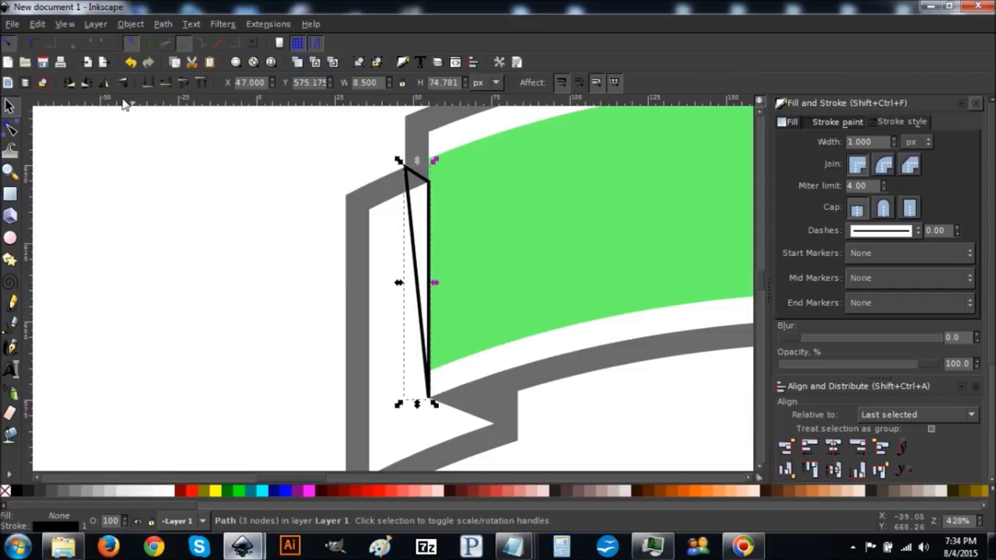
click(106, 83)
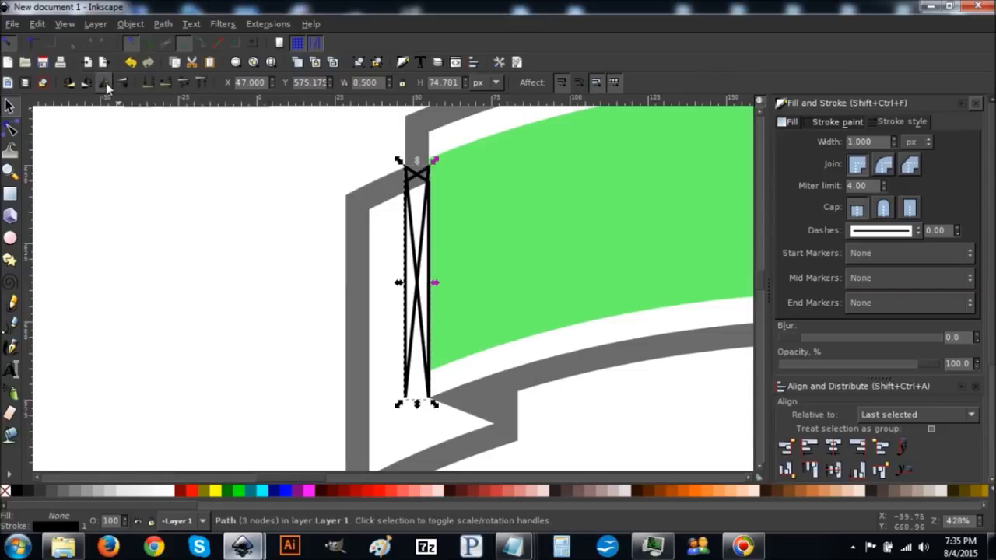
drag(402, 278, 646, 267)
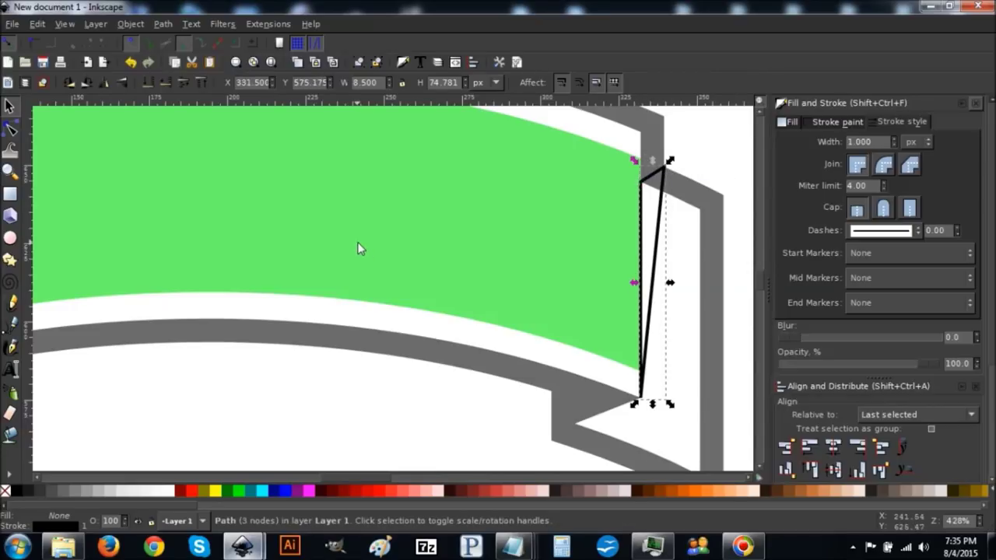
Merge both narrow edge triangles into the banner outline with Union.
key(1)
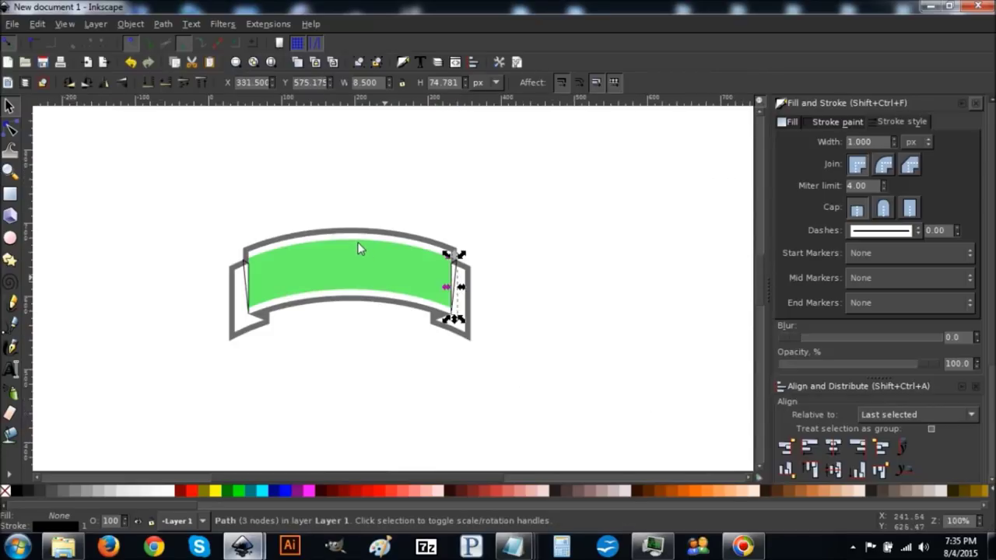
shift+click(243, 272)
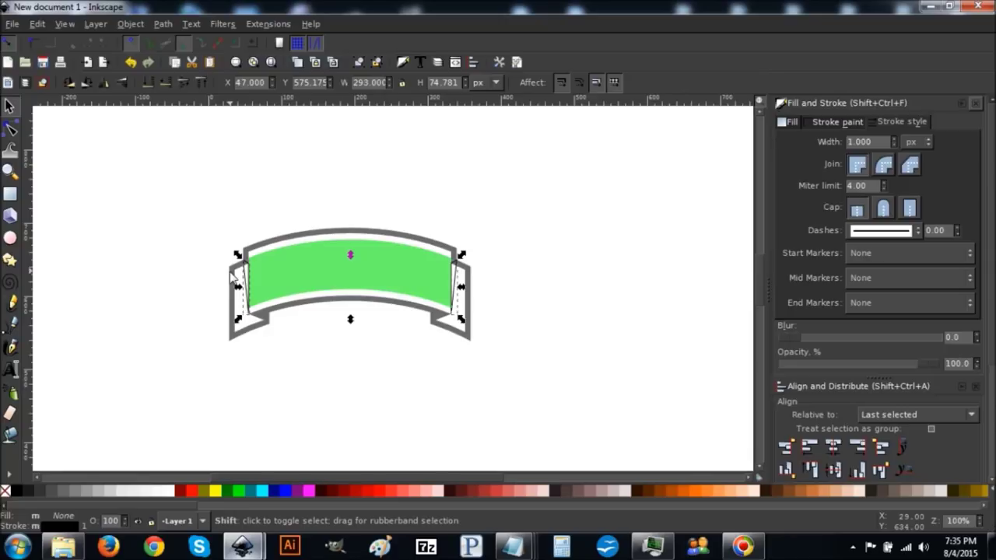
shift+click(231, 272)
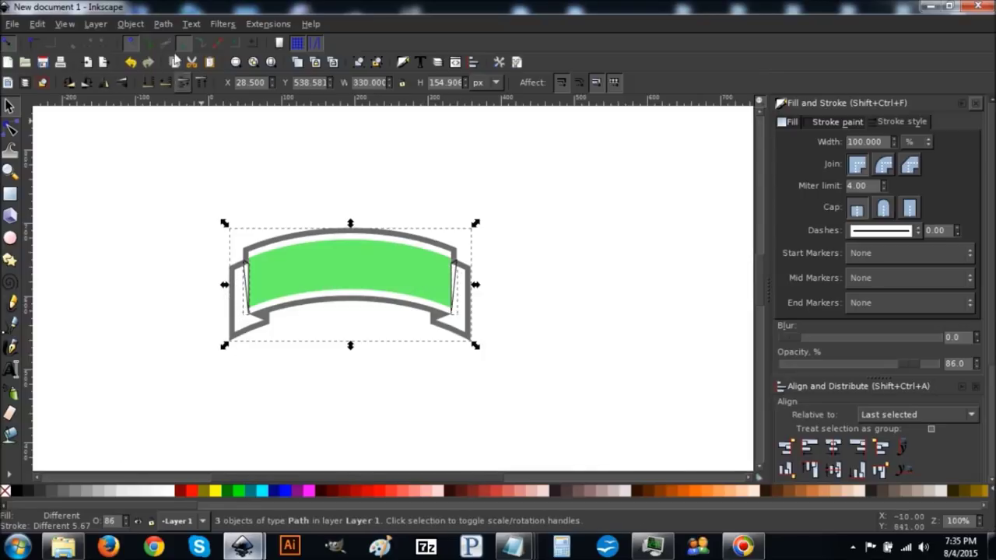
click(163, 23)
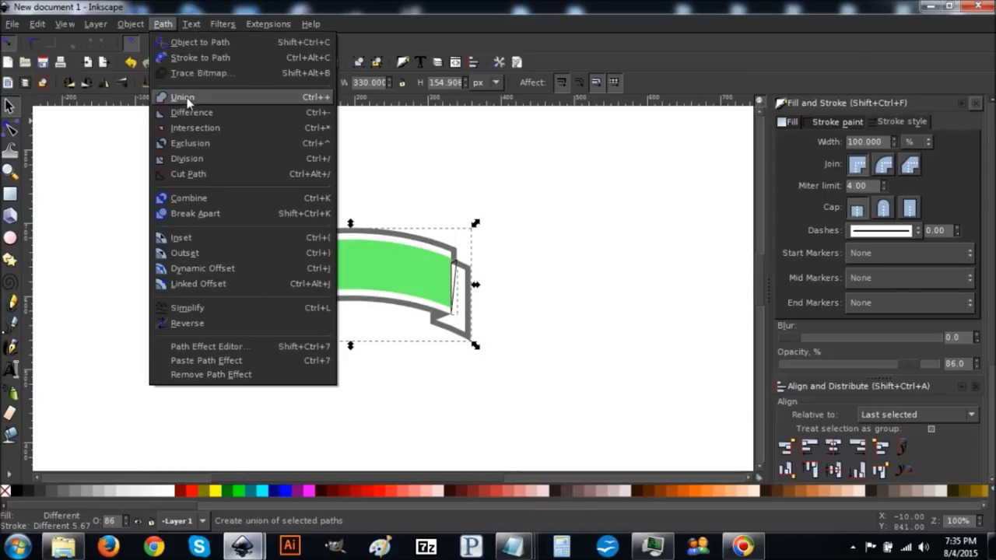
click(188, 101)
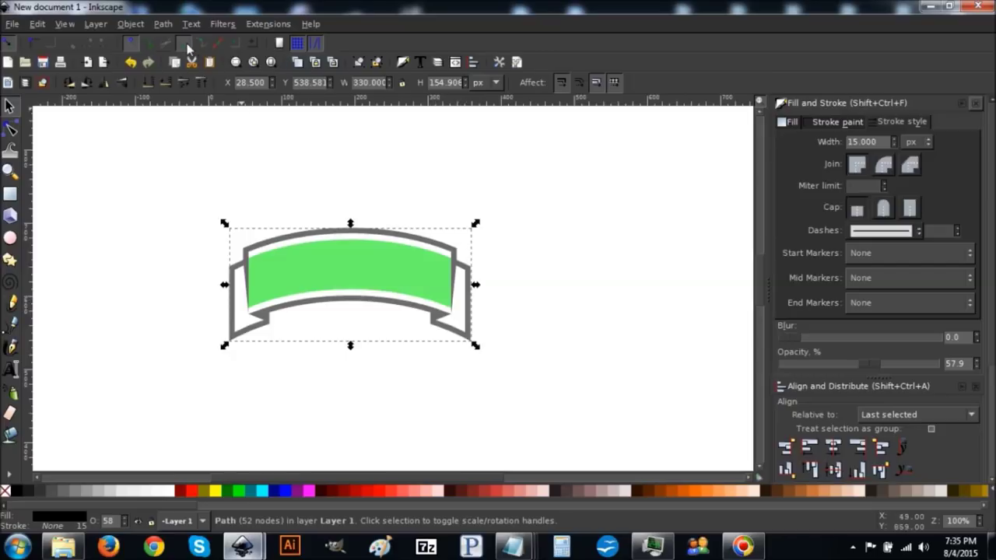
Add a text object reading "text" in the empty area below the banner.
scroll(523, 198, down, 3)
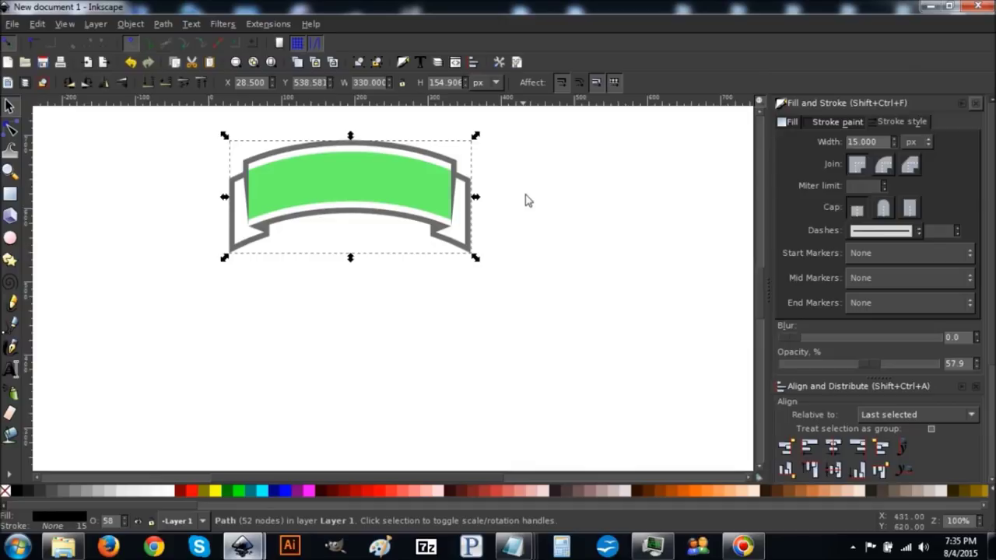
click(9, 370)
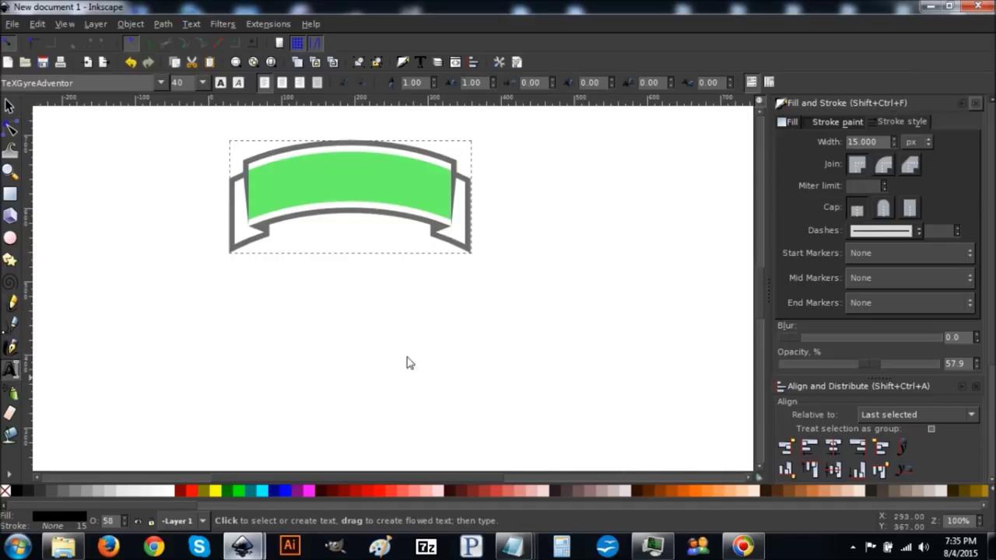
click(271, 333)
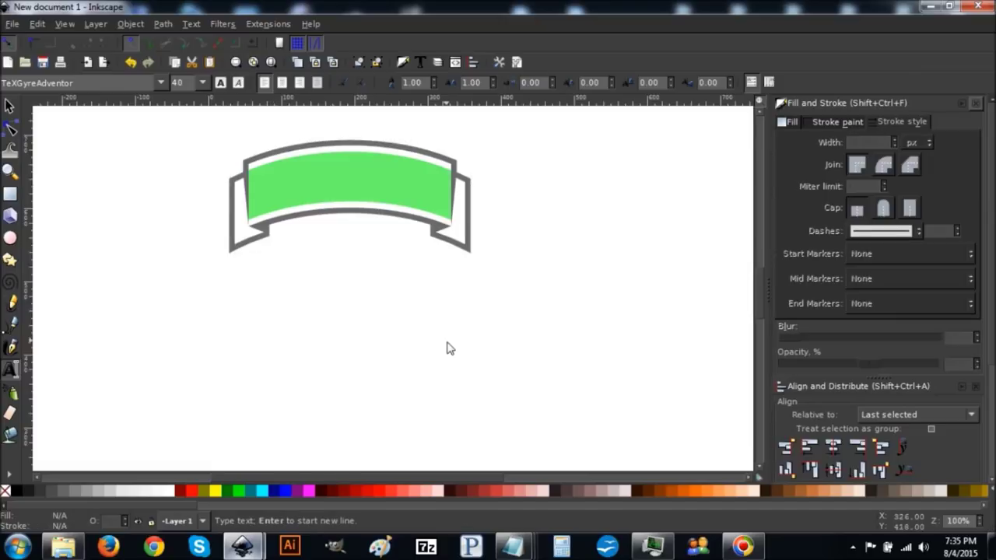
text(text)
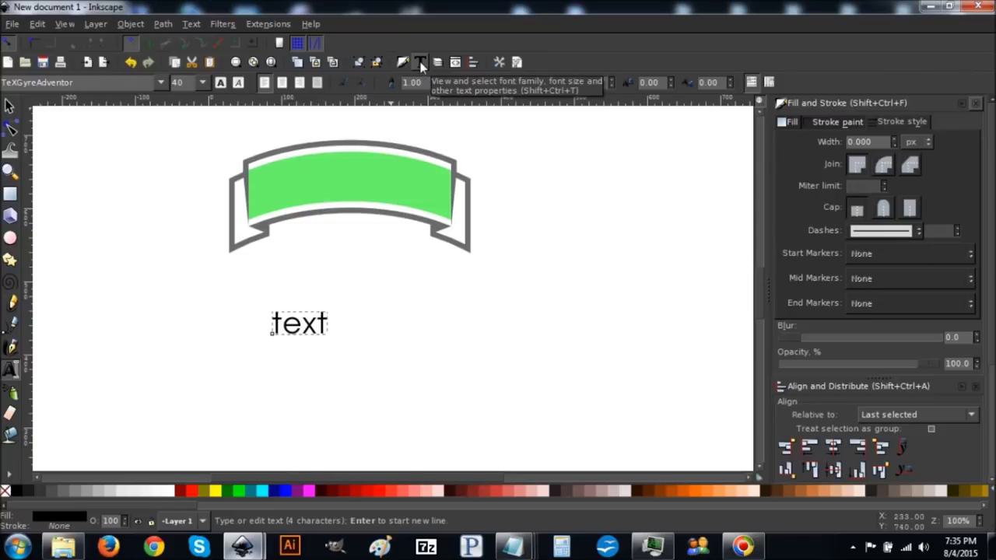
Change the new text's font family to Bebas and apply it.
click(420, 64)
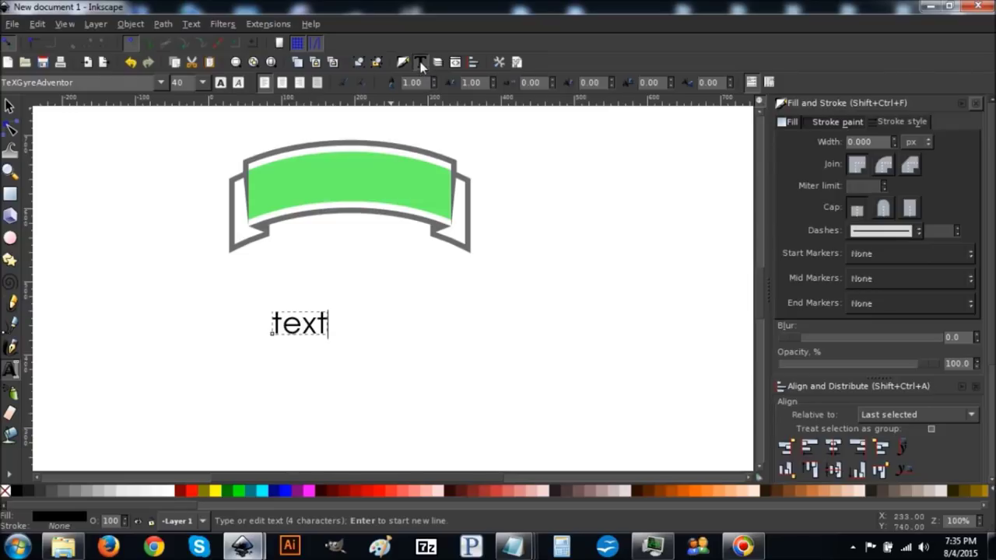
drag(671, 256, 671, 139)
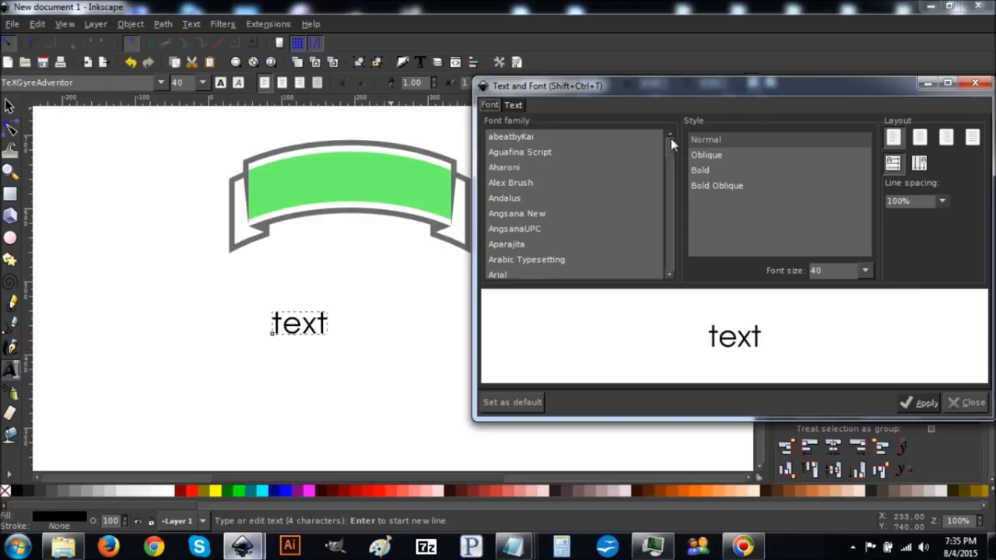
click(545, 200)
text(beb)
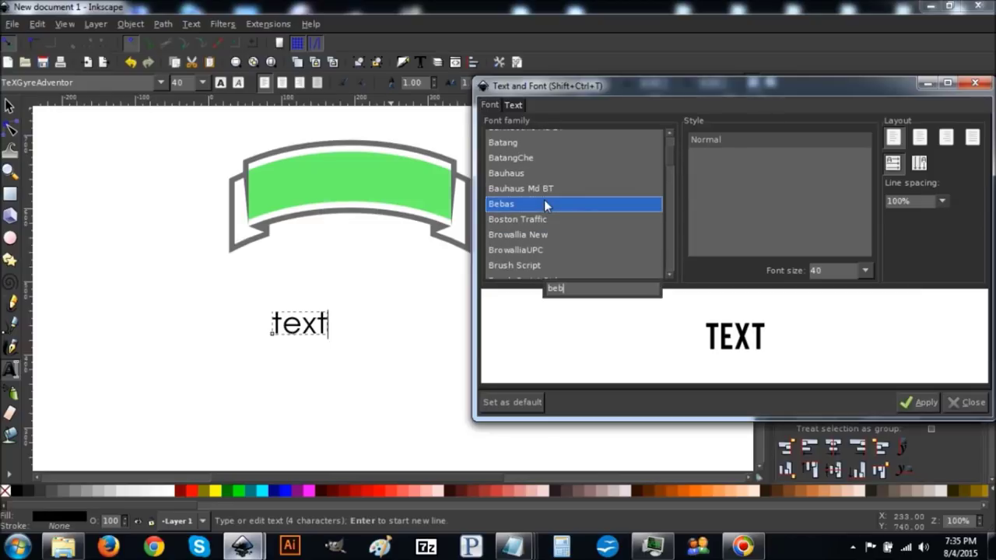
click(913, 402)
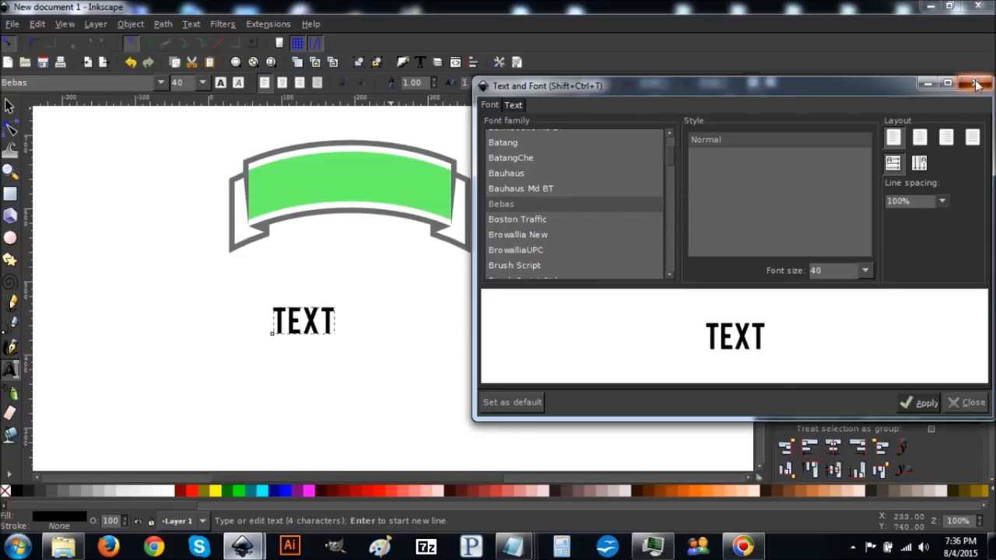
Move the Bebas text onto the green front band and enlarge it proportionally to about 151 by 65 px.
click(975, 82)
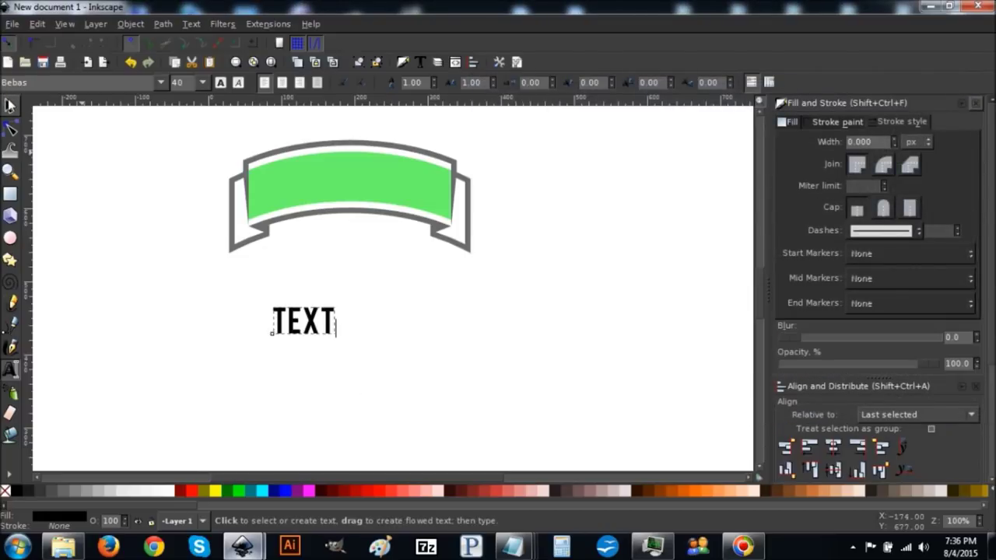
click(9, 104)
drag(309, 328, 359, 187)
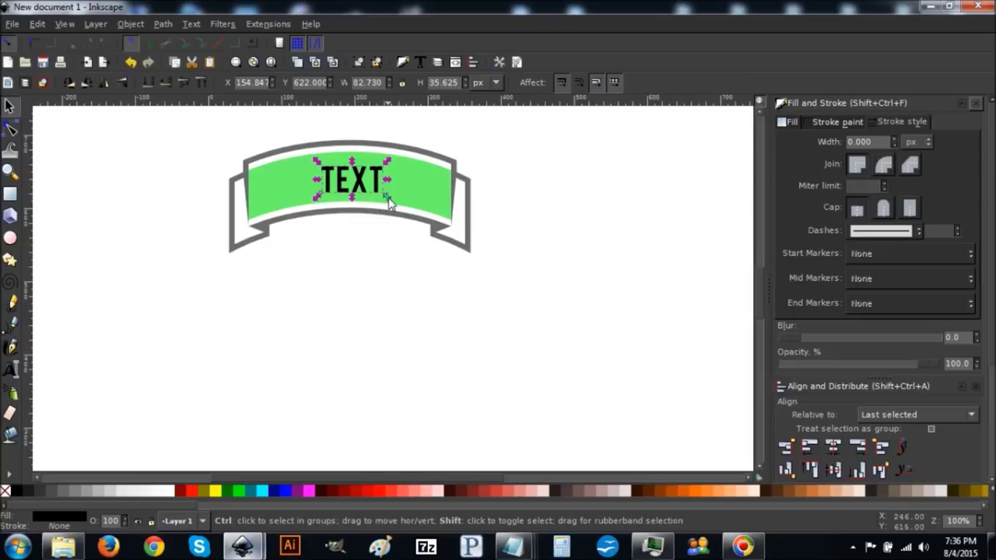
drag(388, 200, 413, 222)
drag(367, 190, 367, 189)
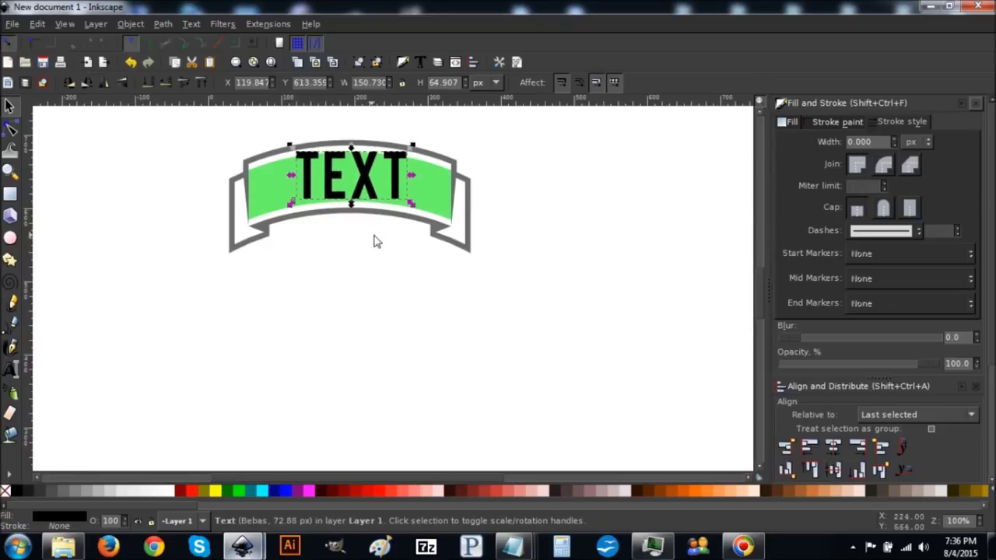
Move the text below the banner, fill it with blue and lower its opacity to 56.8%.
drag(371, 175, 360, 341)
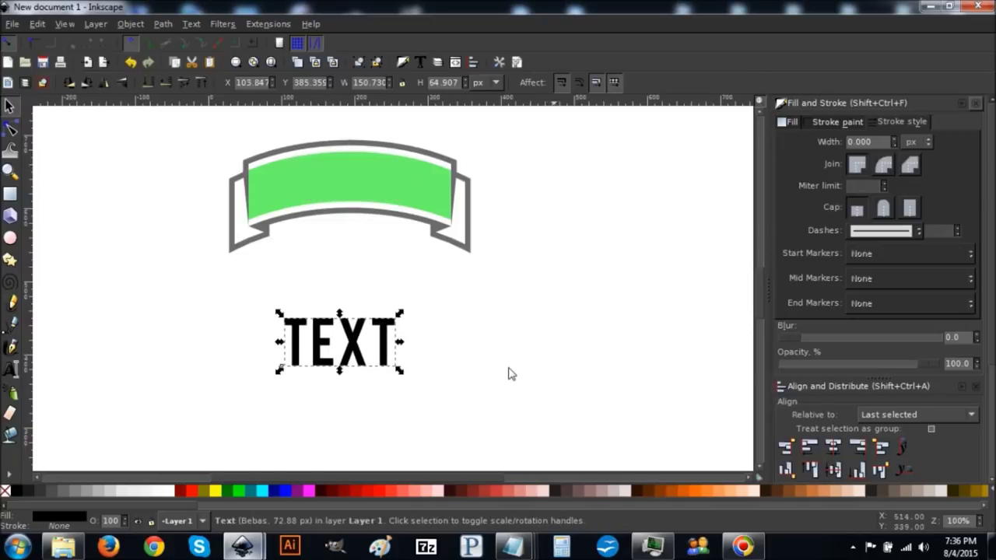
click(283, 491)
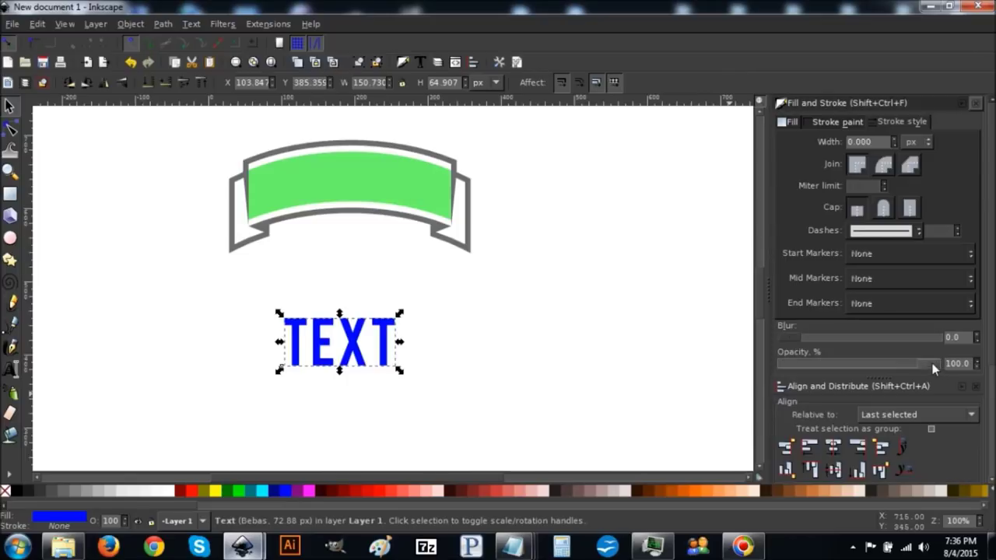
click(873, 364)
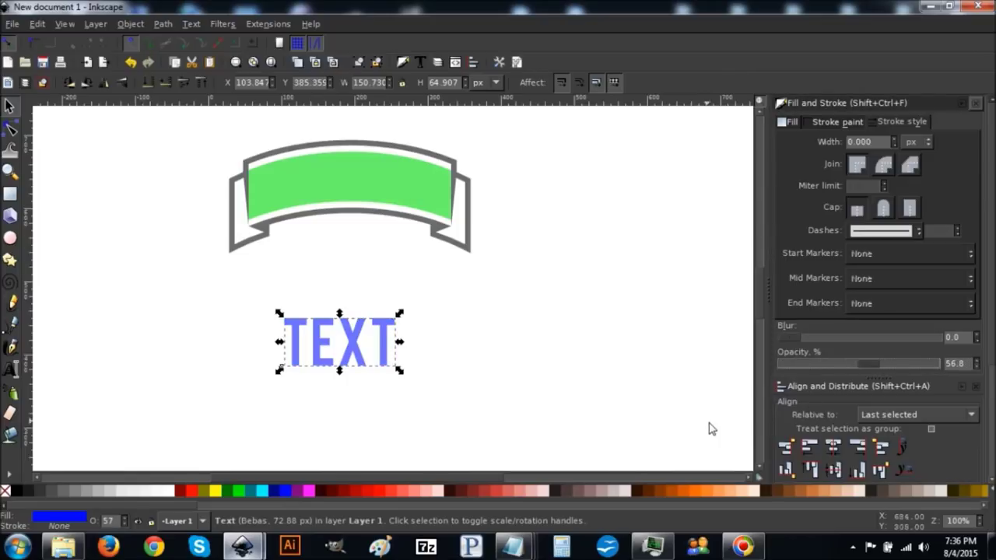
Center the text on the green band both horizontally and vertically, and clear the selection.
shift+click(345, 169)
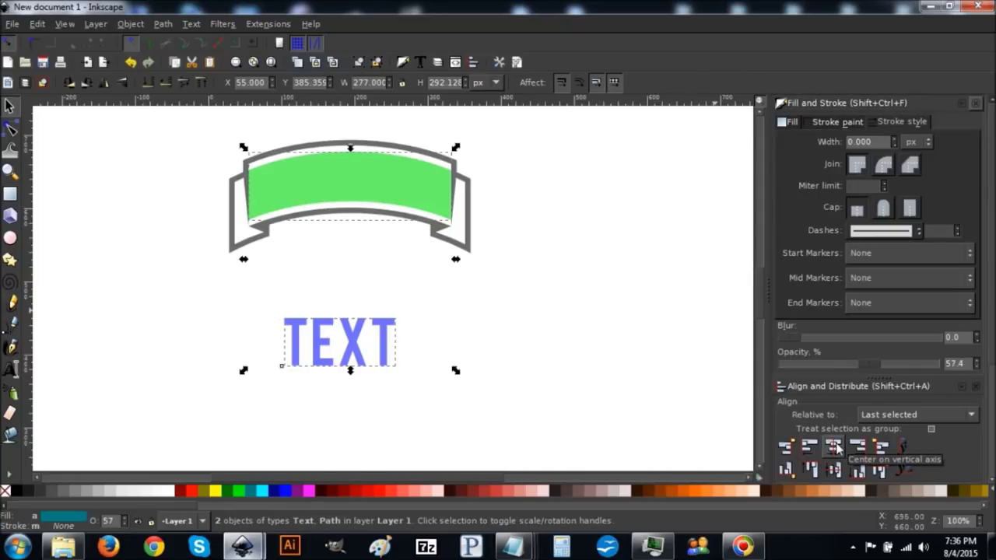
click(835, 447)
click(833, 469)
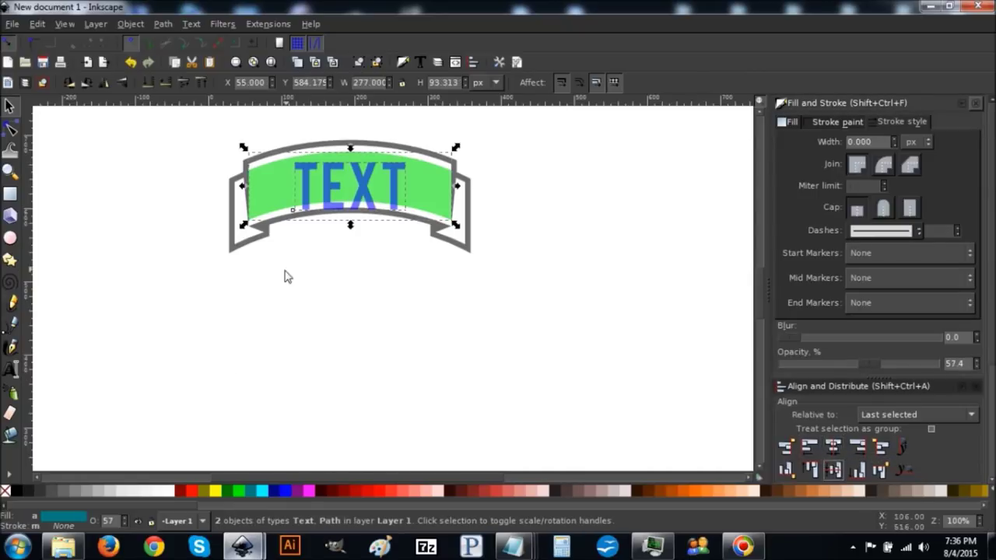
scroll(224, 335, up, 3)
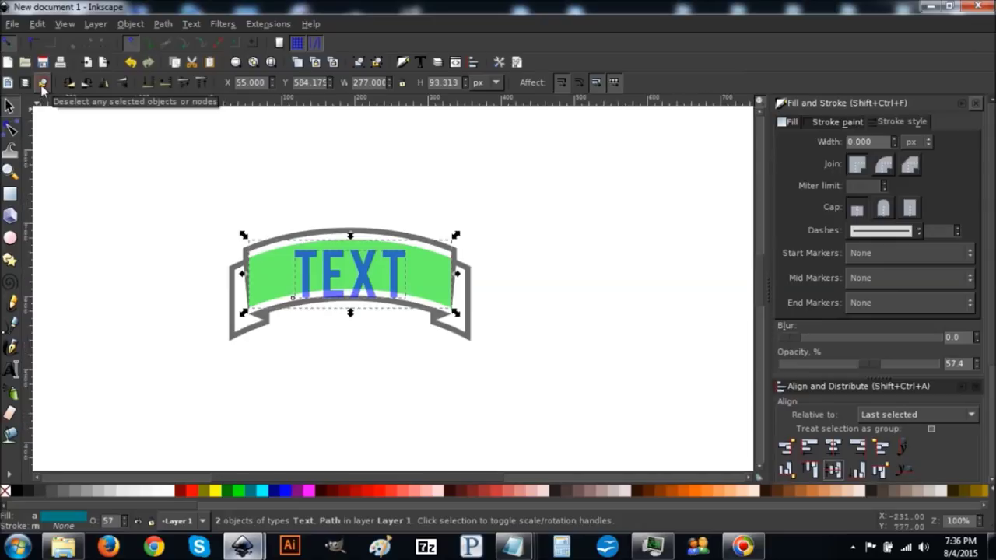
click(42, 83)
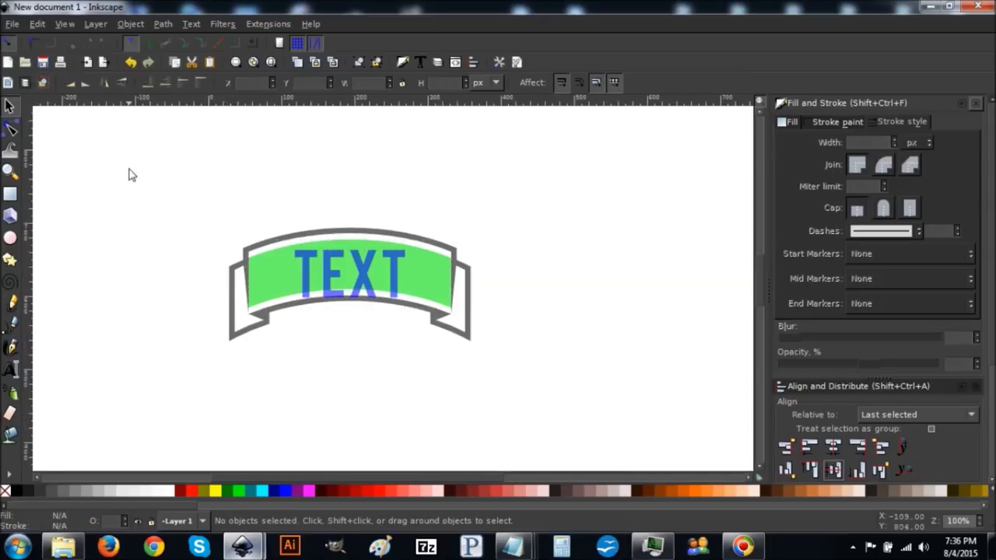
Shift the text up within the green band so its baseline sits just above the band's lower curve.
click(11, 173)
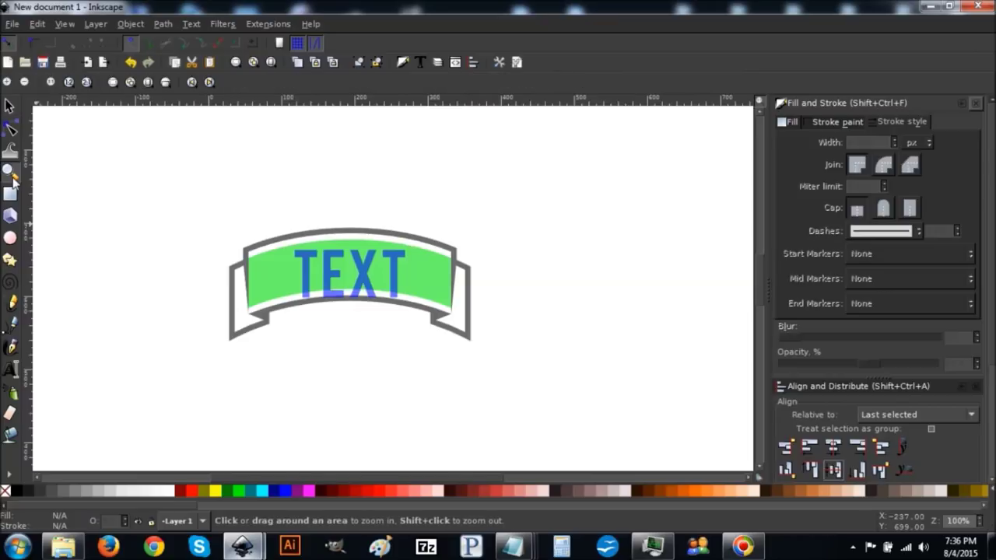
drag(426, 333, 276, 225)
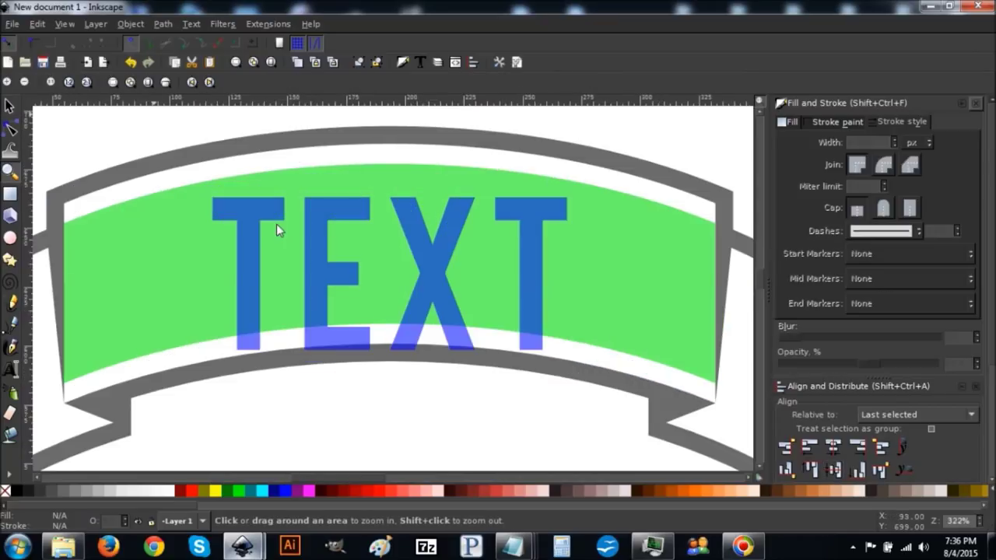
click(10, 106)
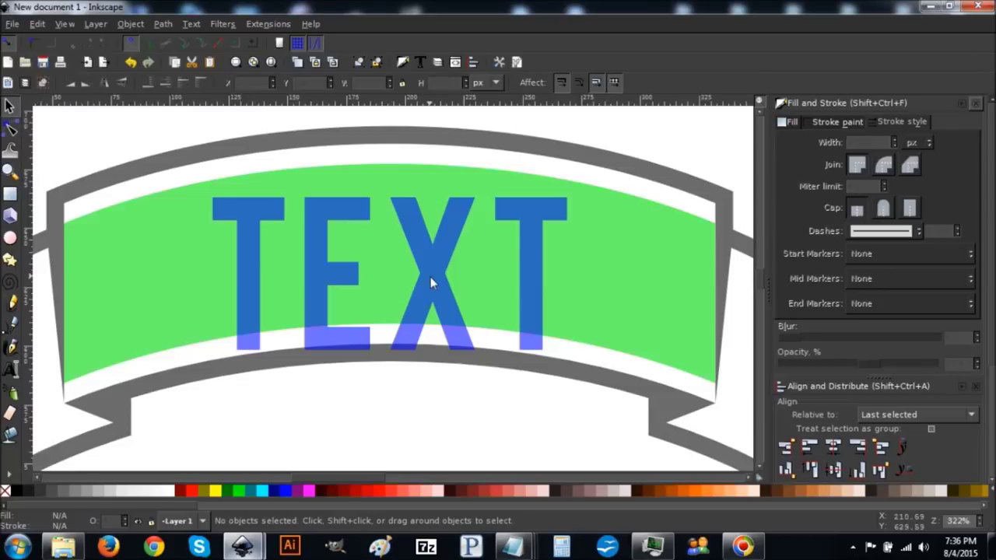
click(431, 277)
drag(440, 311, 442, 276)
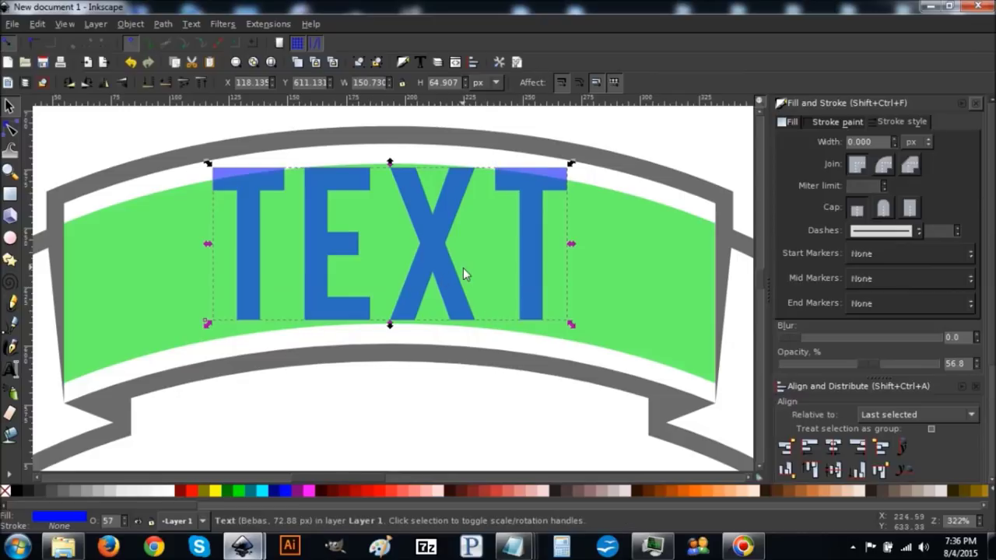
Draw a rectangle about 28 by 125 px over the first T, with no stroke and a red fill.
click(14, 193)
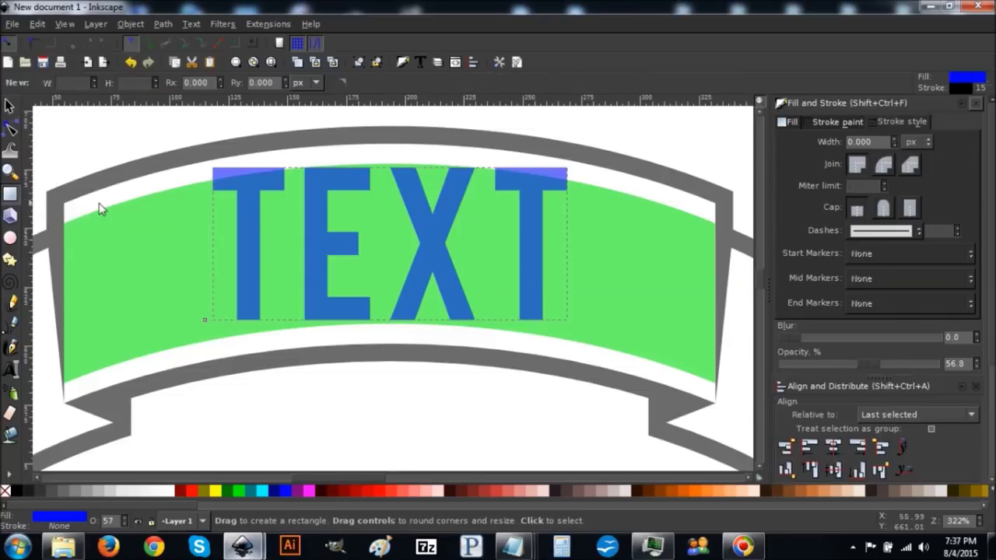
mouse_move(216, 118)
mouse_down()
mouse_move(261, 289)
mouse_move(267, 379)
mouse_move(283, 407)
mouse_up()
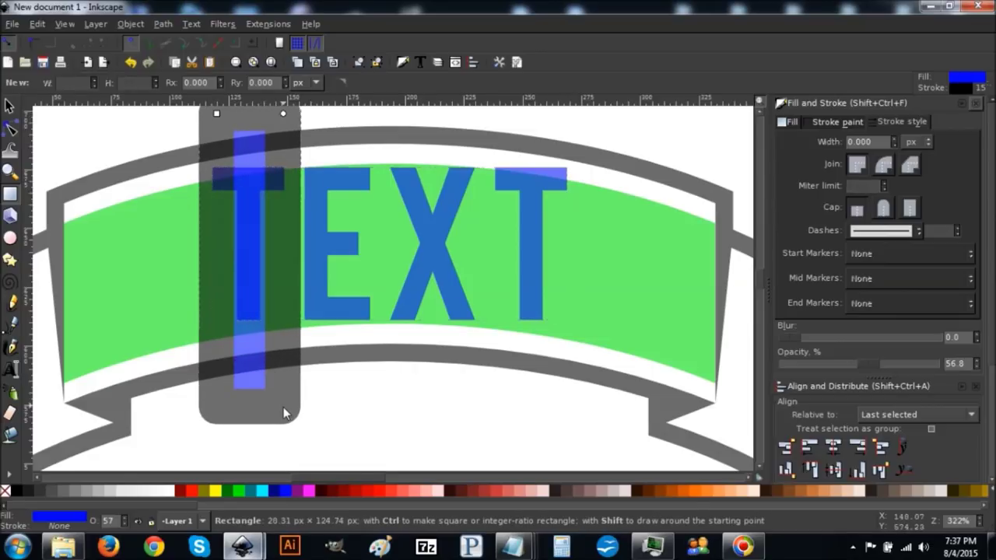
click(839, 122)
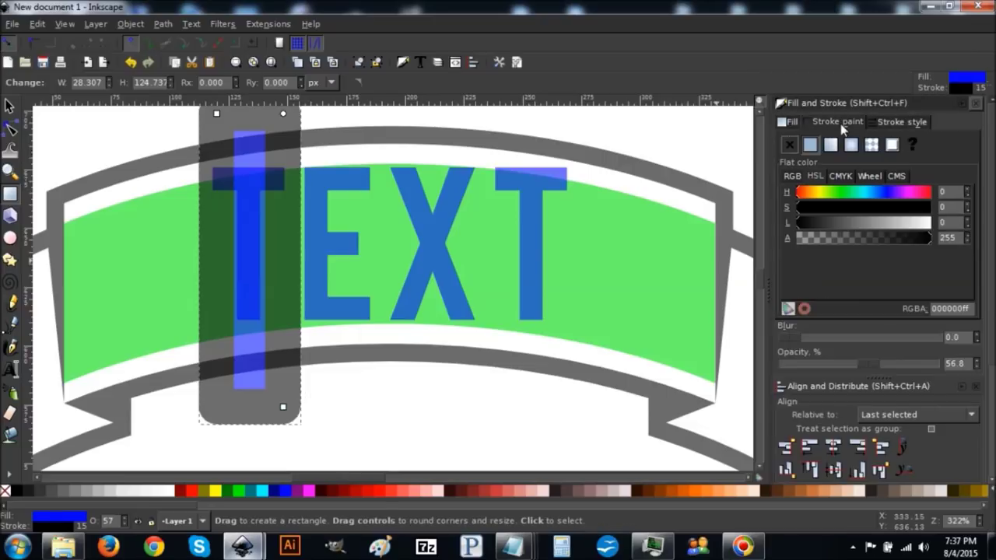
click(788, 146)
click(789, 145)
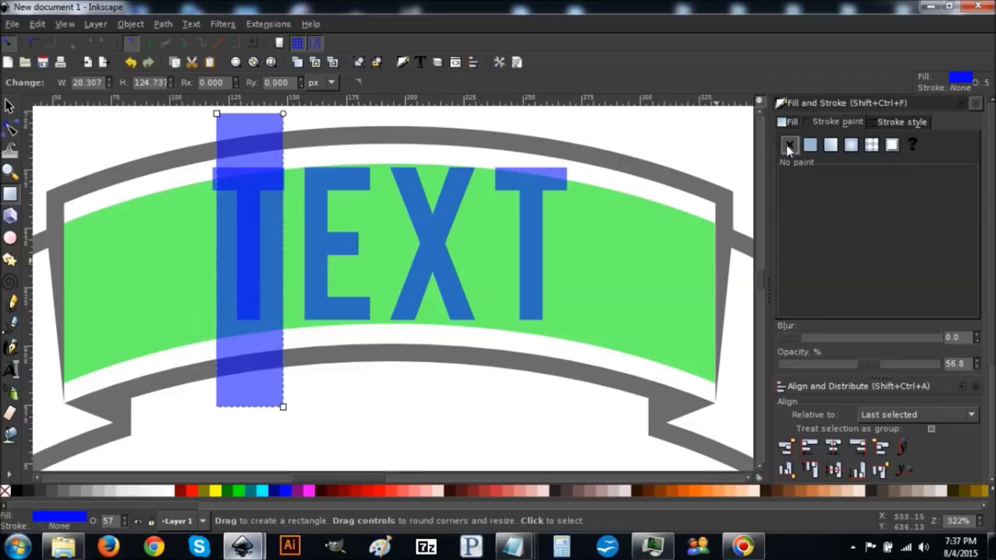
click(190, 492)
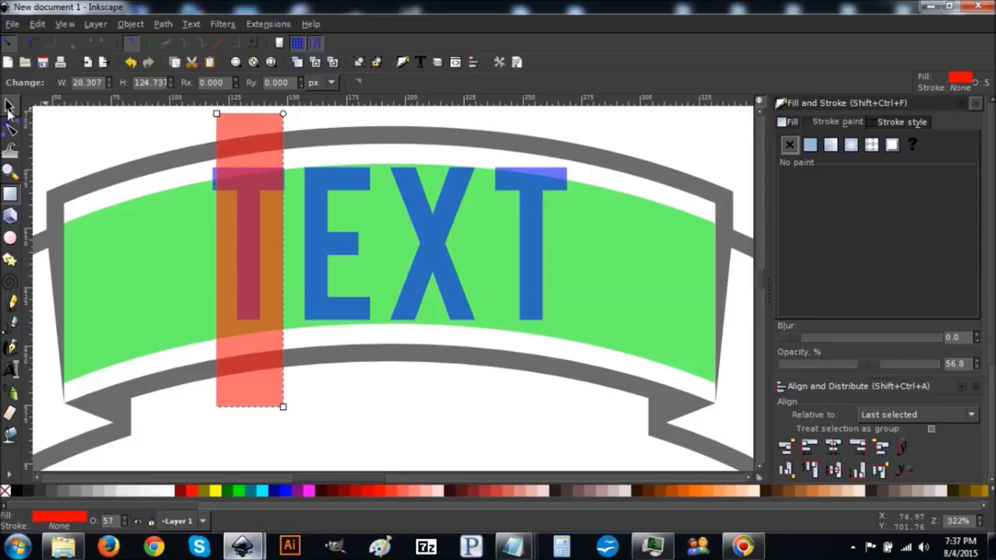
Stretch the red rectangle's sides to match the first T's width, about 30.5 px.
click(10, 108)
drag(213, 261, 208, 264)
drag(289, 262, 291, 263)
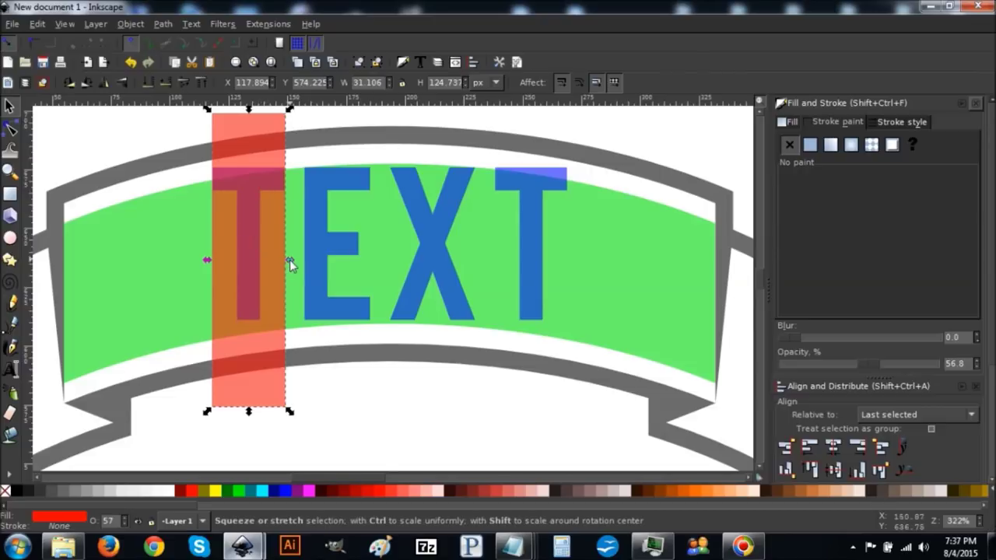
drag(287, 260, 288, 258)
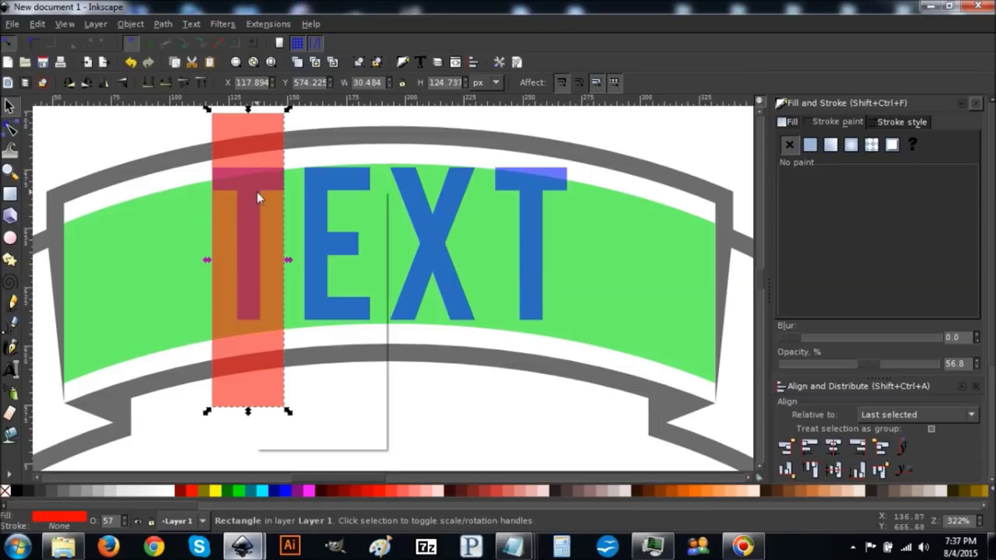
Duplicate the red rectangle, place the copy over the E and narrow it to the letter's width, about 28 px.
right_click(257, 191)
click(309, 300)
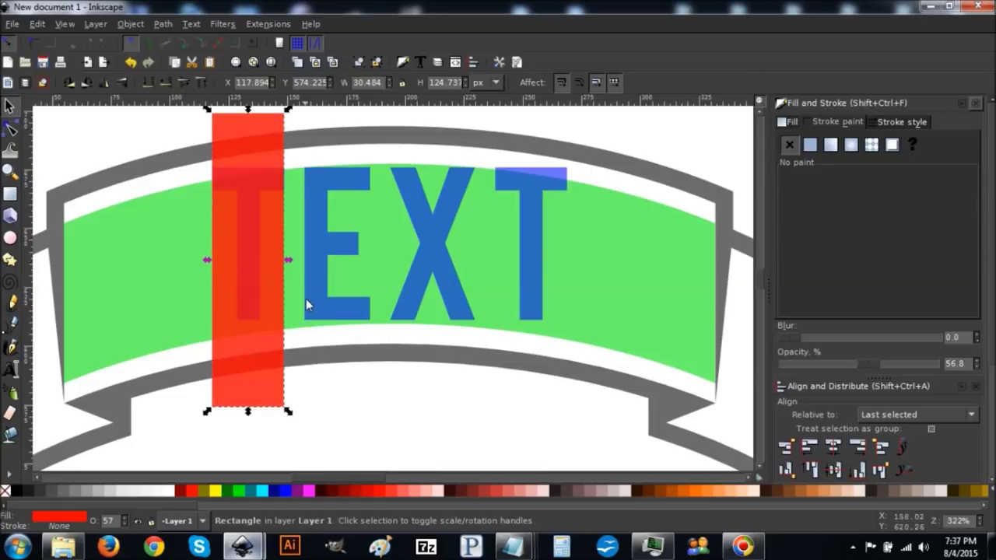
key(ctrl)
drag(232, 199, 326, 206)
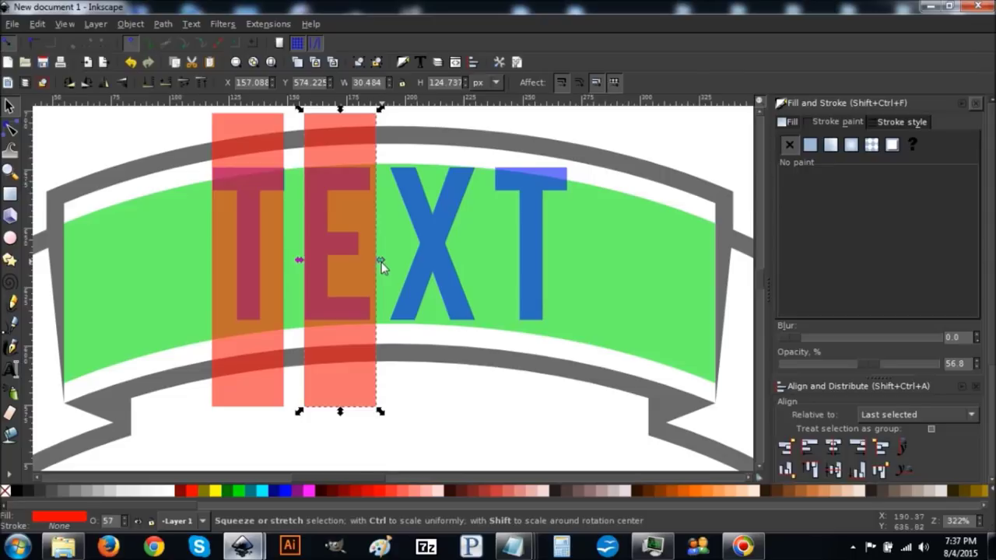
drag(381, 263, 374, 269)
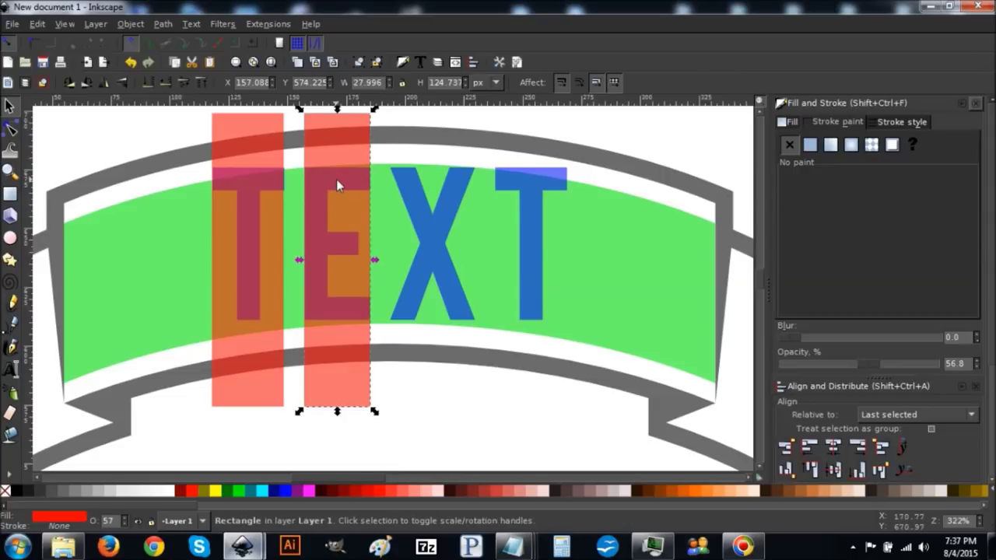
Duplicate the rectangle over the E, place the copy over the X and widen it to about 36 px.
right_click(336, 179)
click(365, 281)
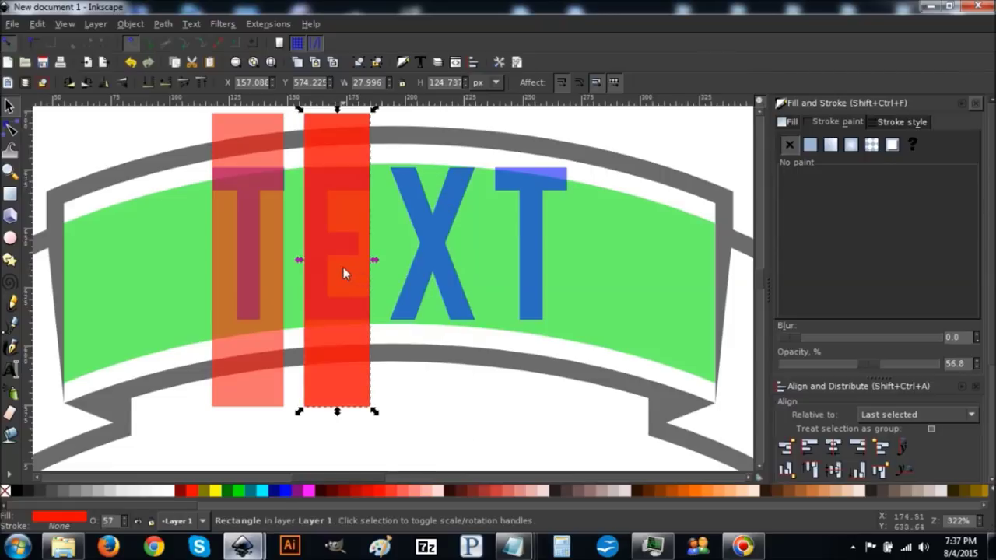
drag(328, 223, 419, 225)
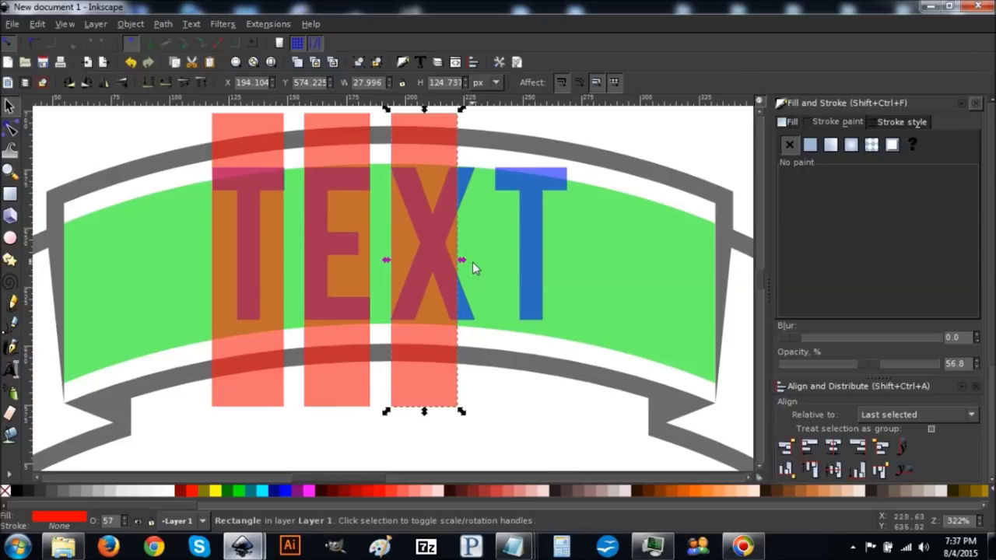
mouse_move(462, 261)
mouse_down()
mouse_move(484, 267)
mouse_move(477, 260)
mouse_up()
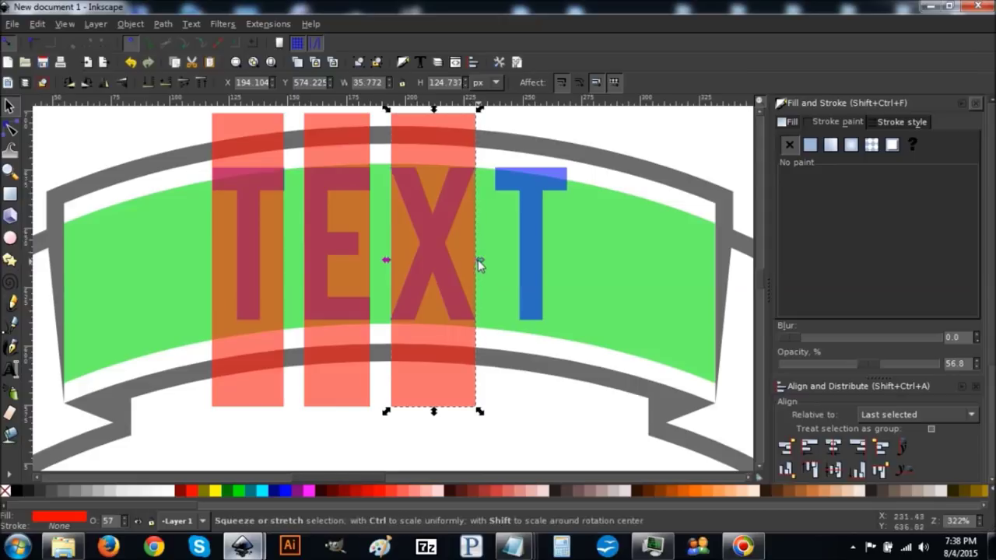
Duplicate the rectangle over the X, place the copy over the last T and narrow it to about 31 px.
right_click(436, 213)
click(467, 316)
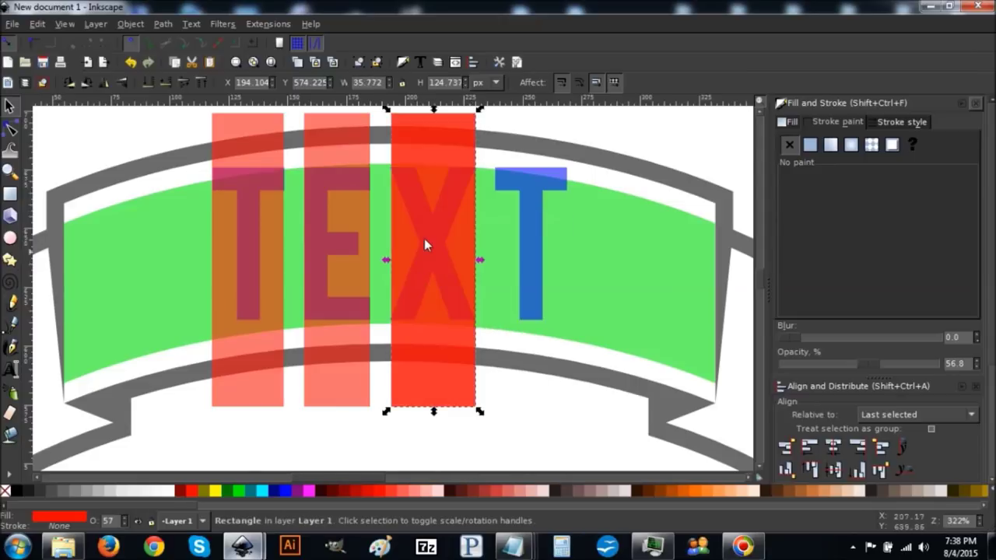
drag(426, 235, 525, 240)
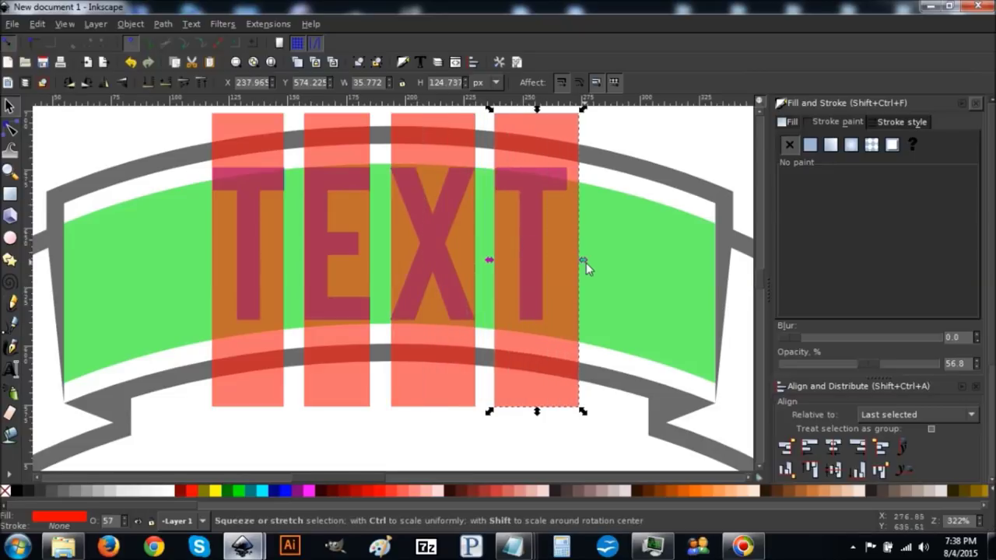
drag(582, 261, 575, 261)
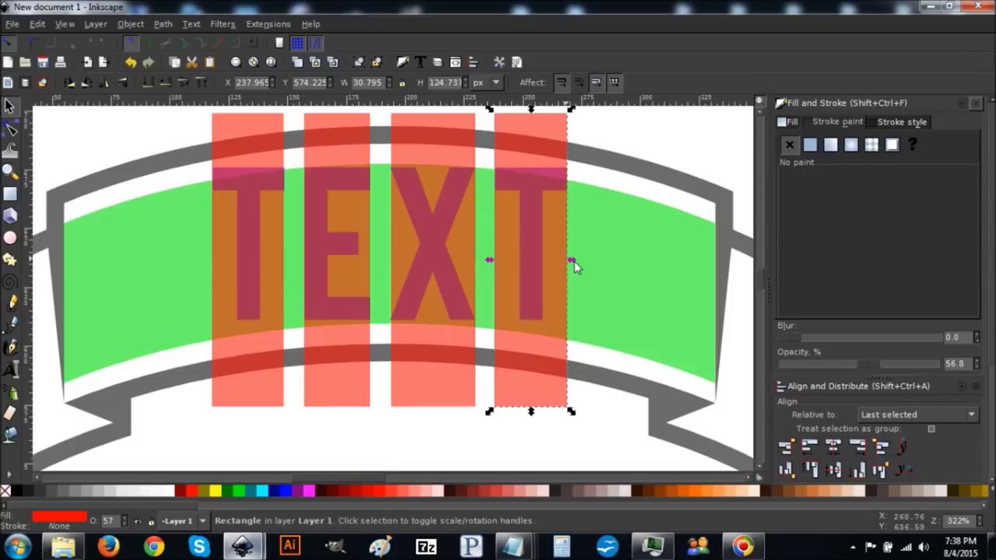
click(530, 206)
click(525, 207)
click(525, 208)
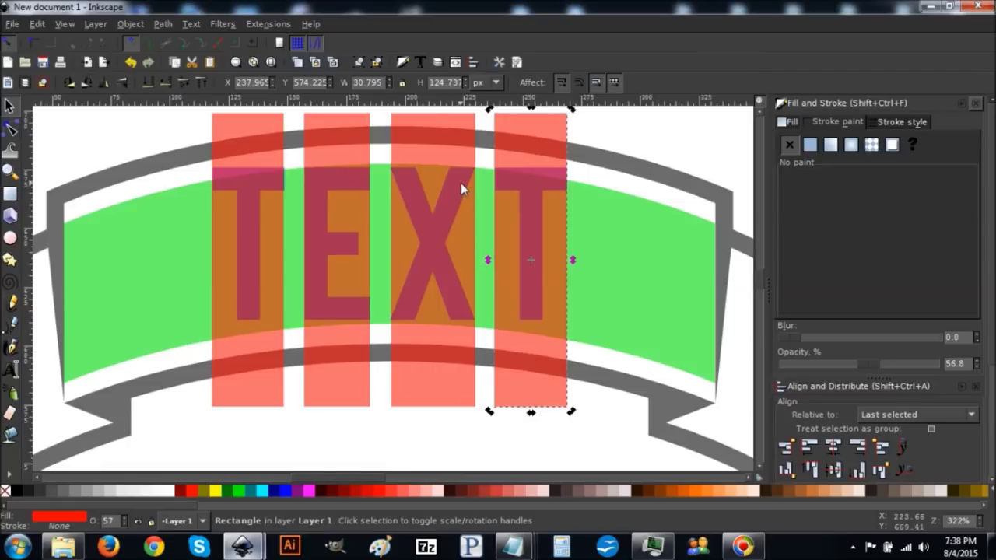
click(455, 185)
click(329, 197)
click(232, 197)
click(520, 196)
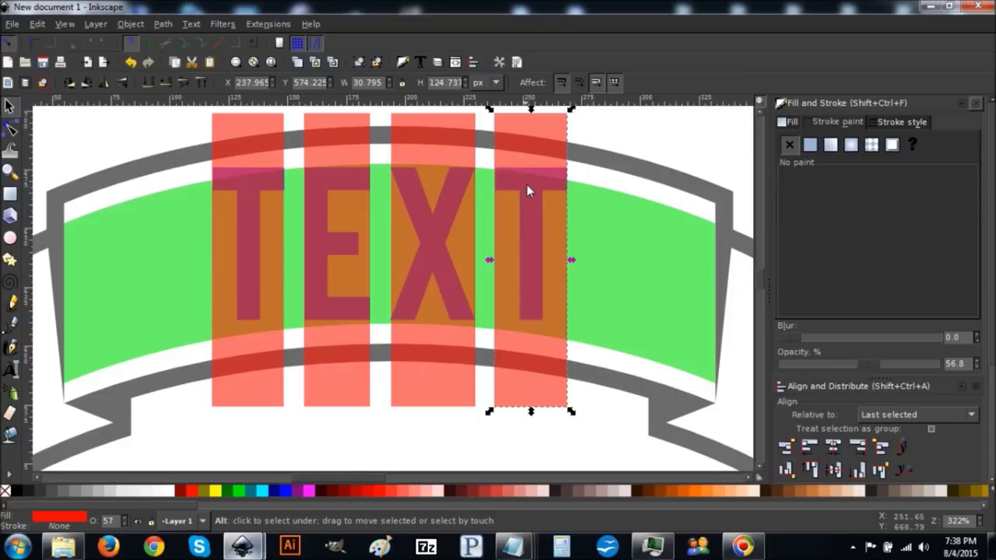
Select the text beneath the red rectangles, raise it to the top and move it into the empty area below the banner.
alt+click(527, 185)
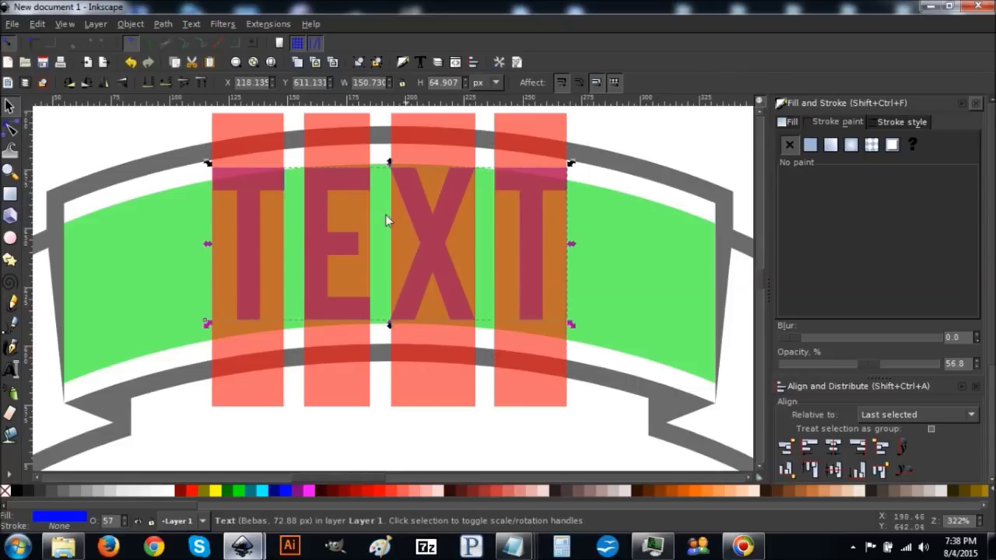
click(205, 84)
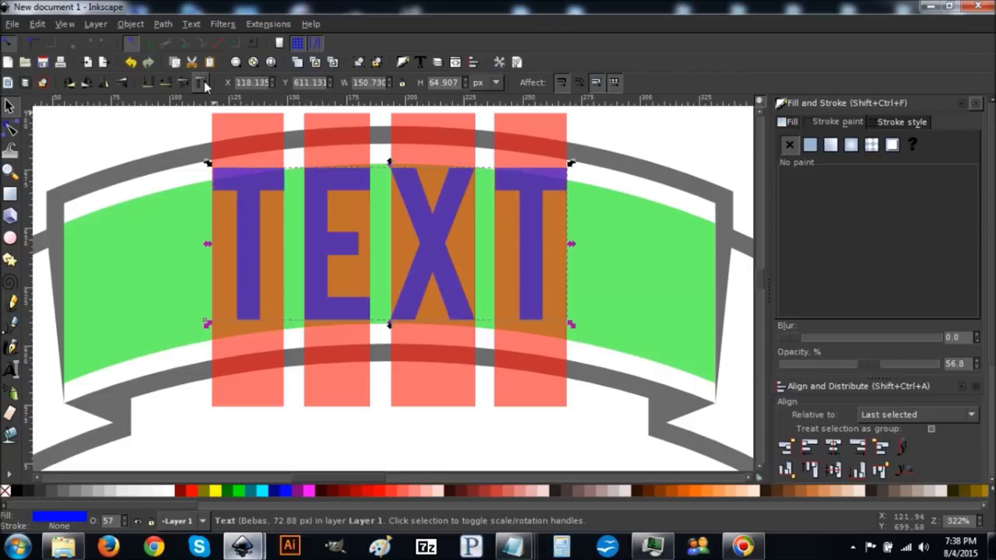
scroll(505, 222, down, 5)
drag(529, 127, 510, 397)
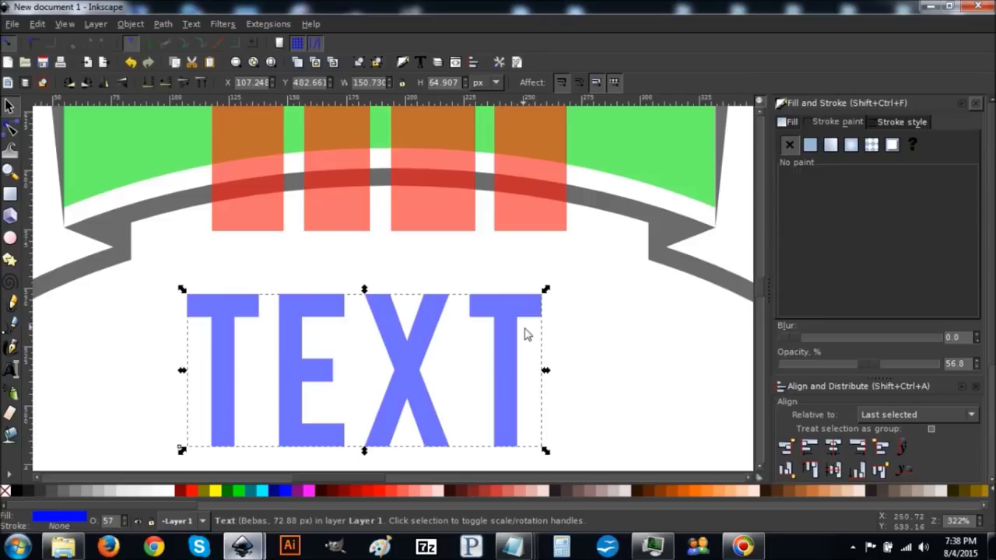
Make the horizontal gaps between the four red rectangles equal and union the rectangles into one path.
key(1)
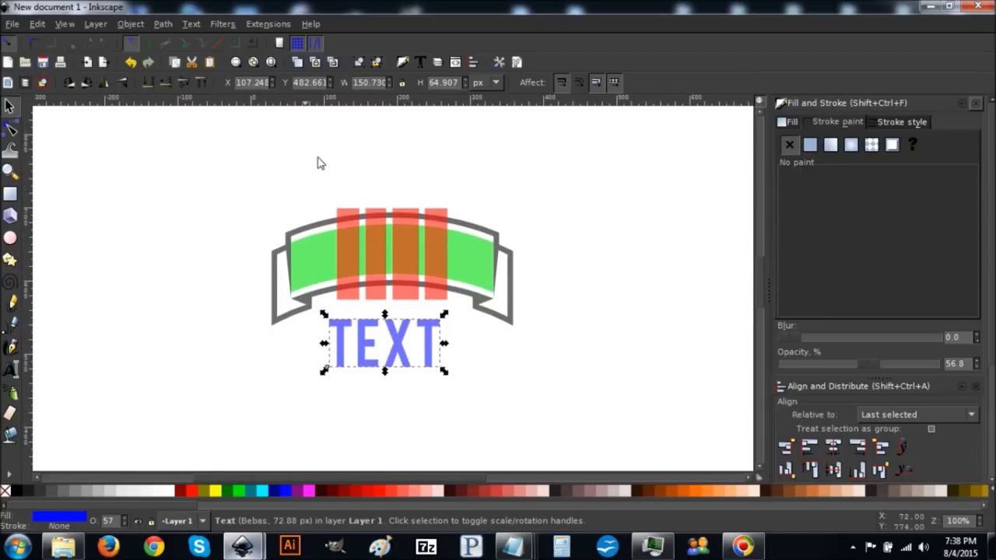
click(346, 235)
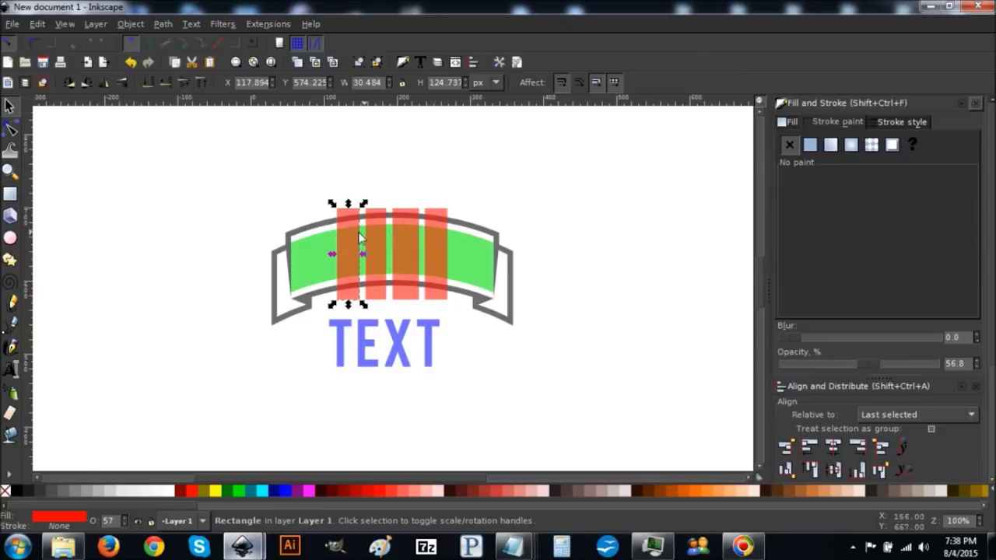
shift+click(371, 232)
shift+click(404, 235)
shift+click(435, 237)
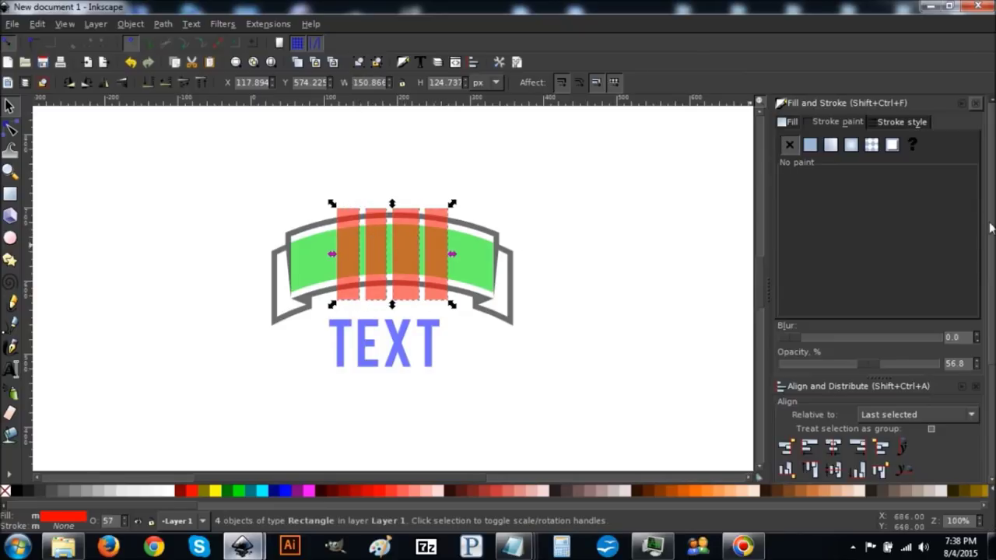
key(ctrl+shift+a)
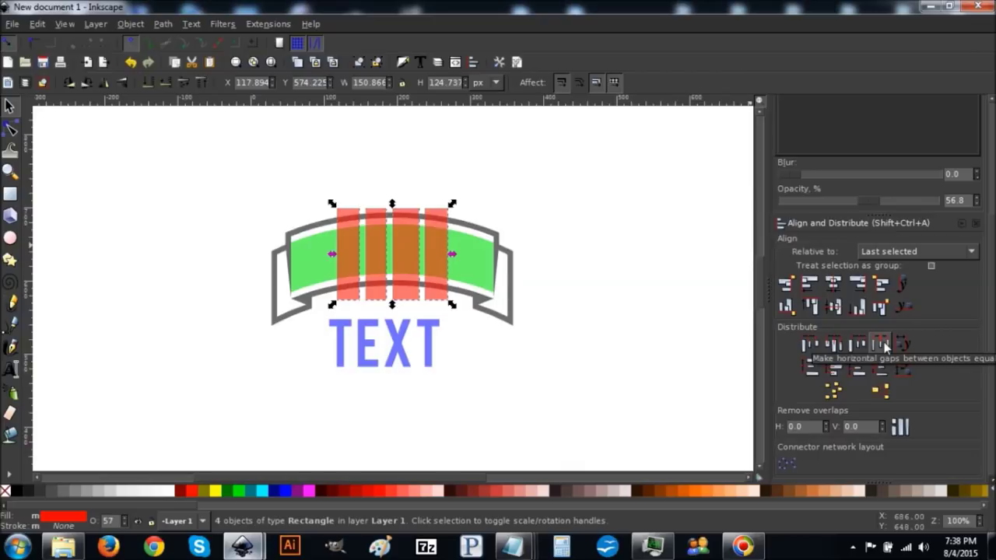
click(882, 345)
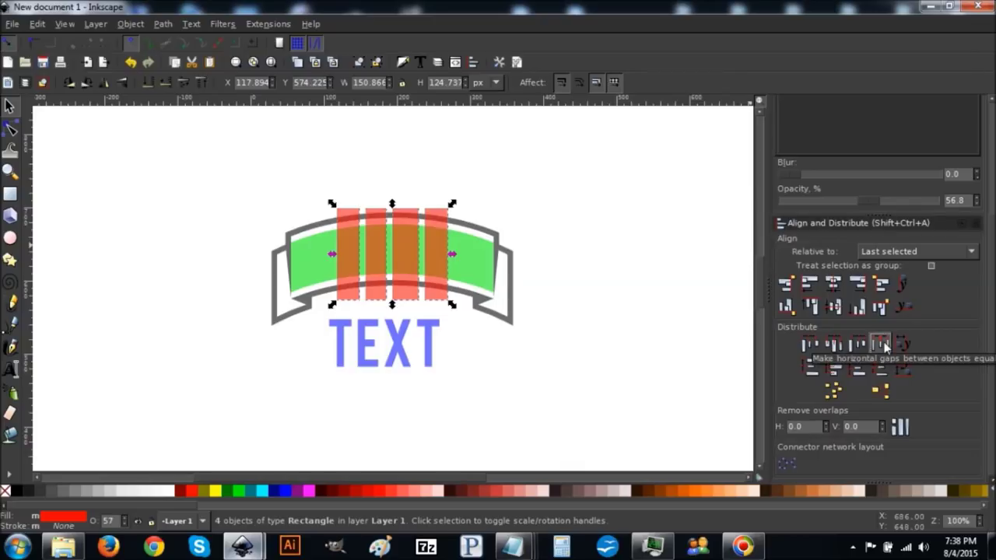
click(163, 26)
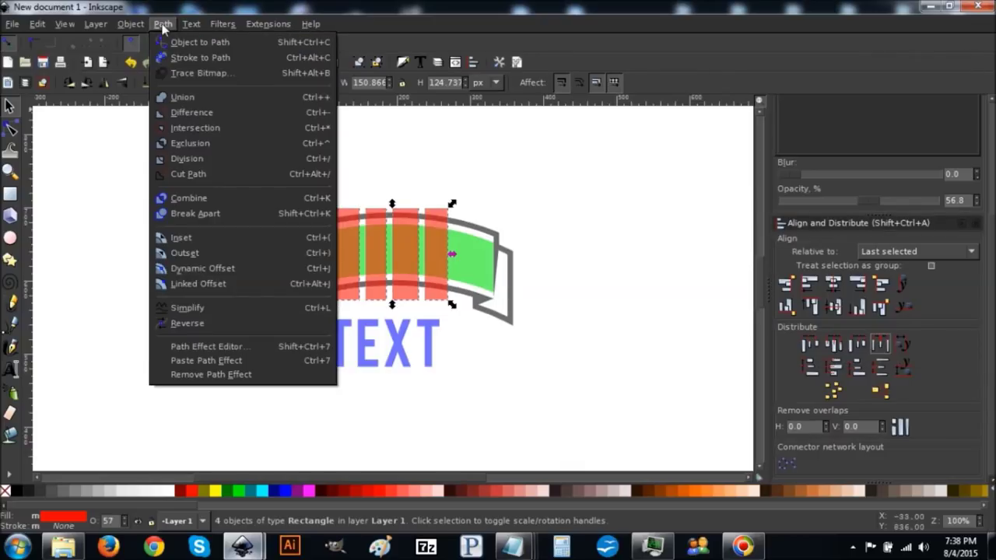
click(179, 96)
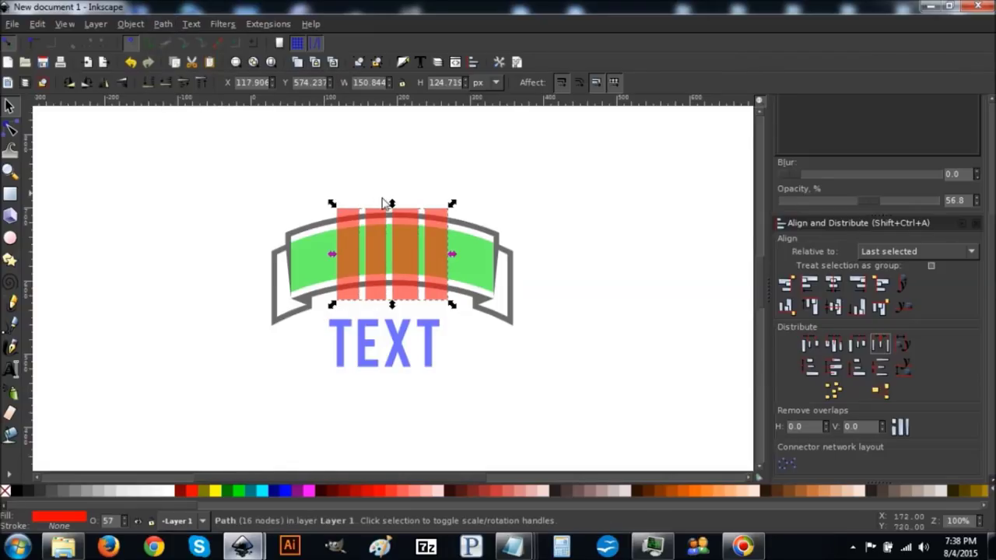
Center the united red shape and the green band on the vertical axis and reduce them to their intersection.
shift+click(466, 251)
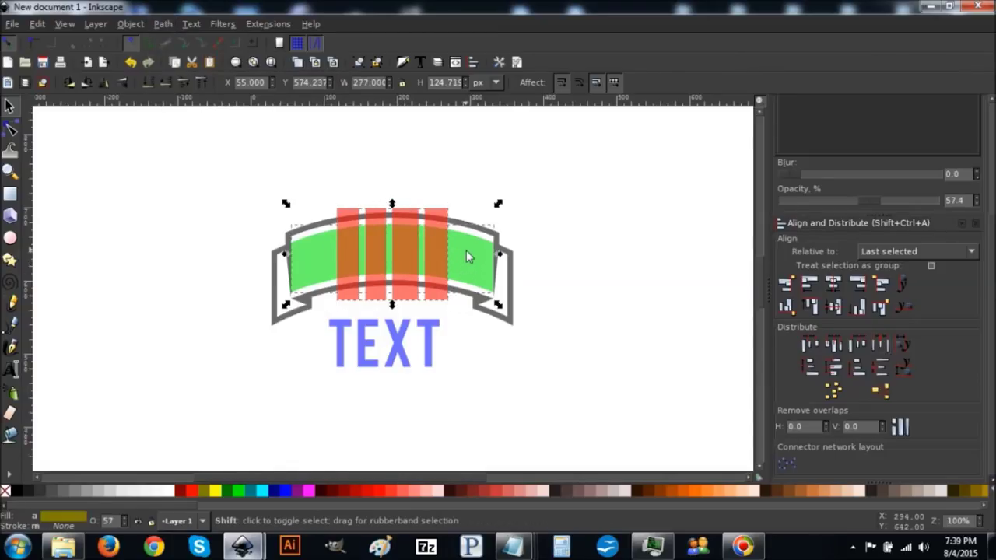
click(835, 287)
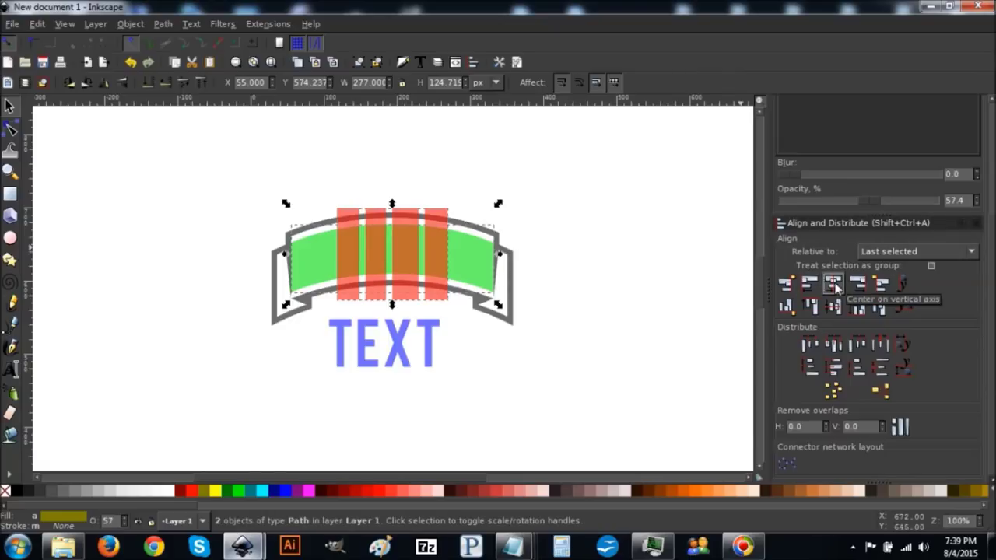
click(163, 24)
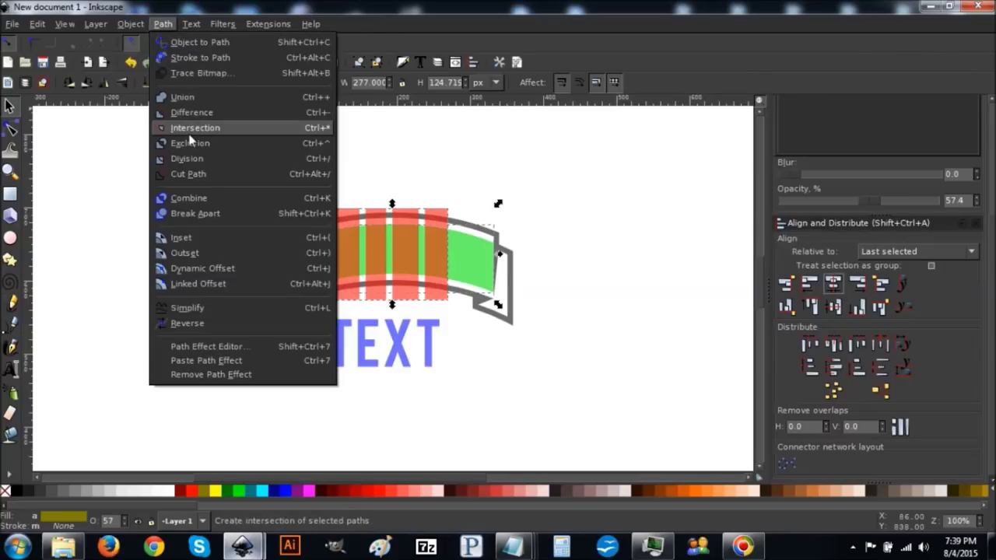
click(189, 129)
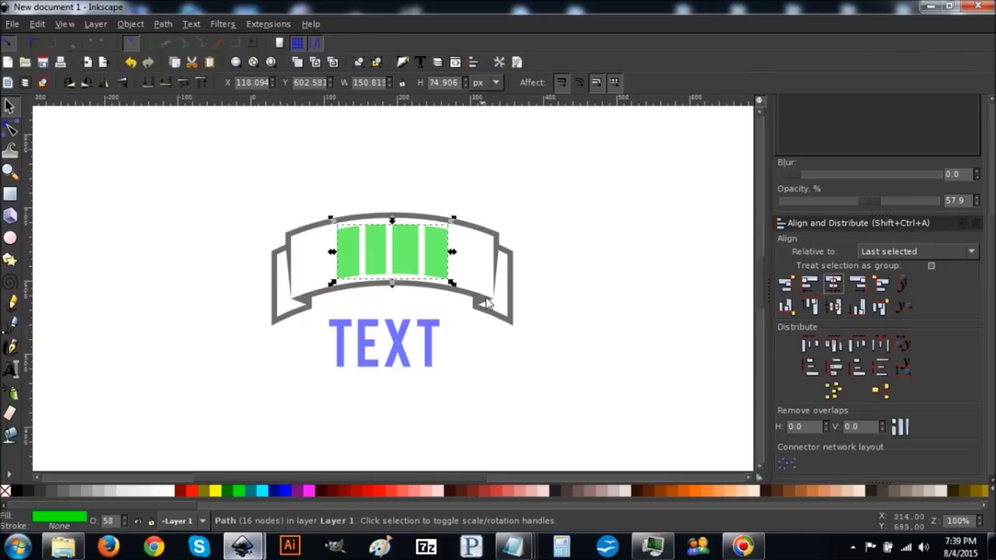
Trace the first green block with a closed four-corner path of straight segments snapped to its corner nodes.
click(11, 171)
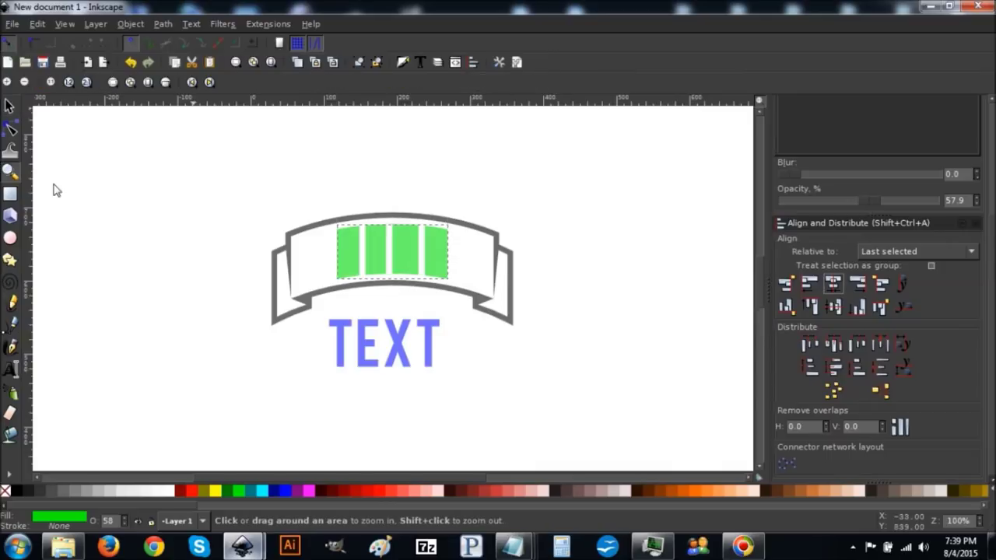
drag(498, 320, 305, 217)
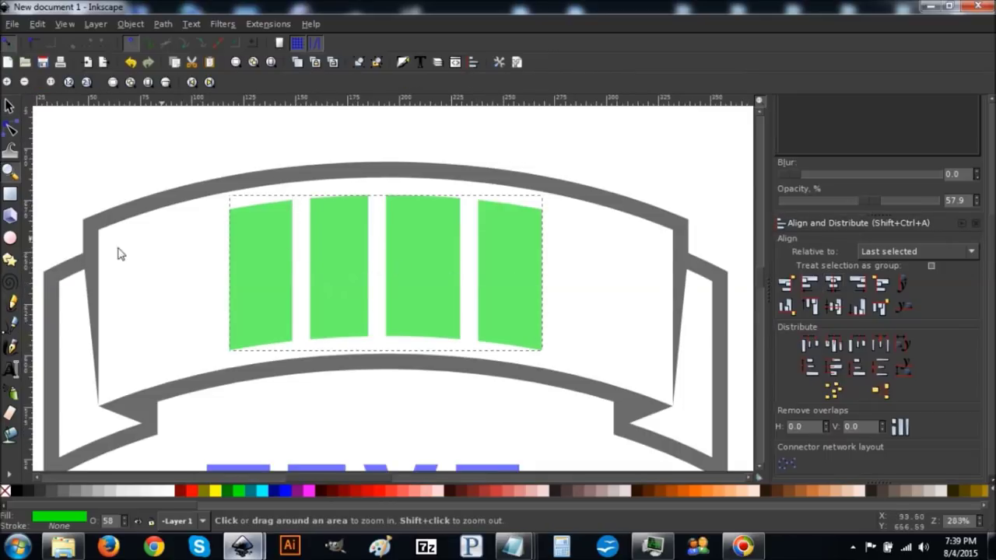
click(13, 325)
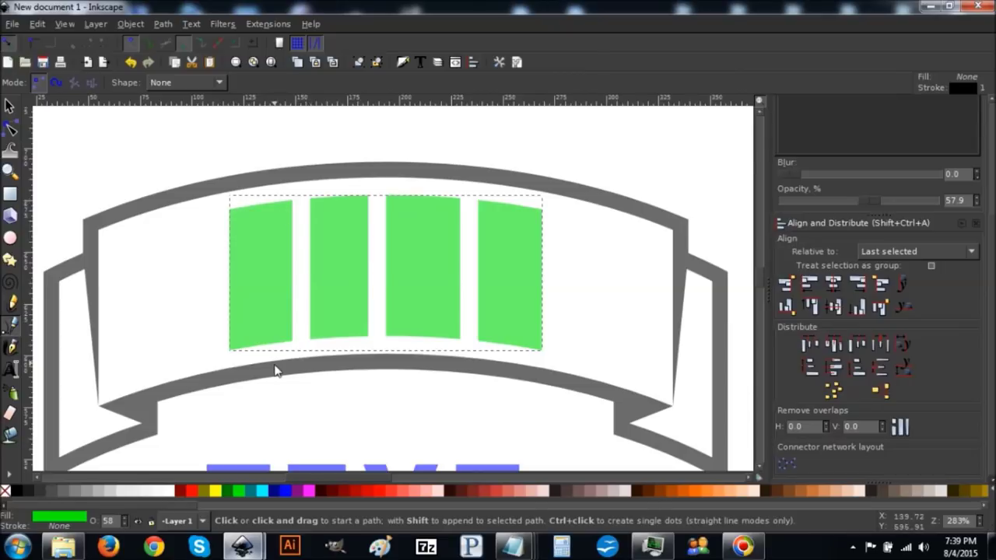
click(229, 210)
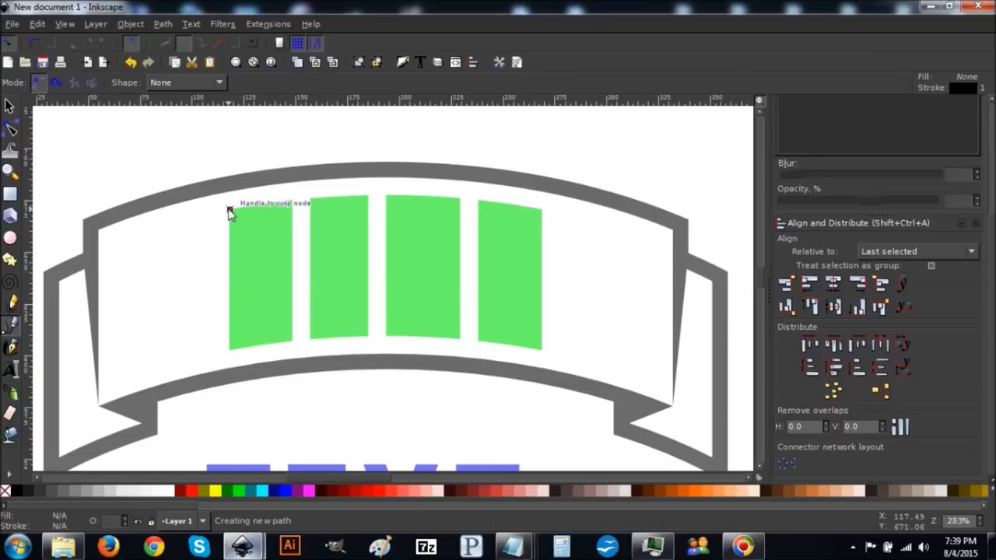
click(292, 201)
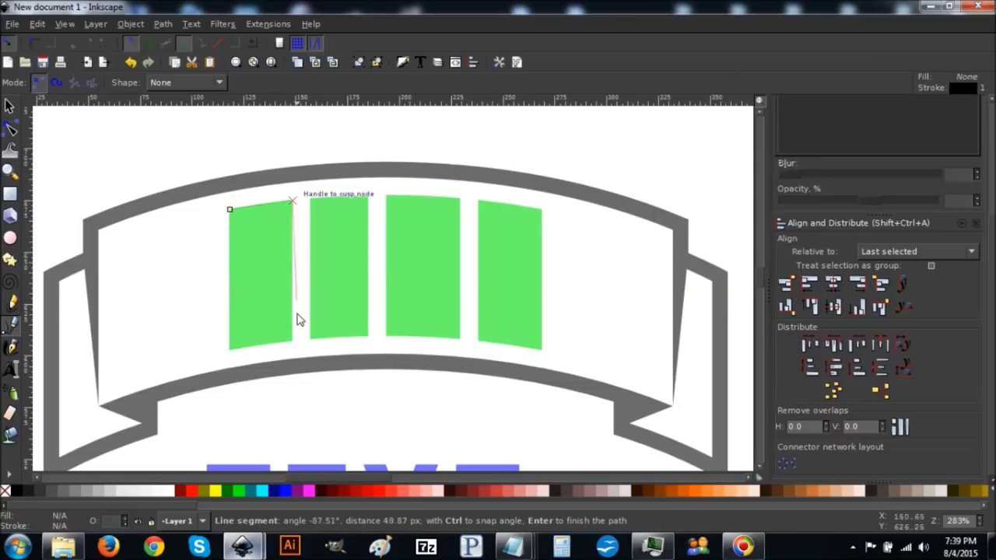
click(292, 342)
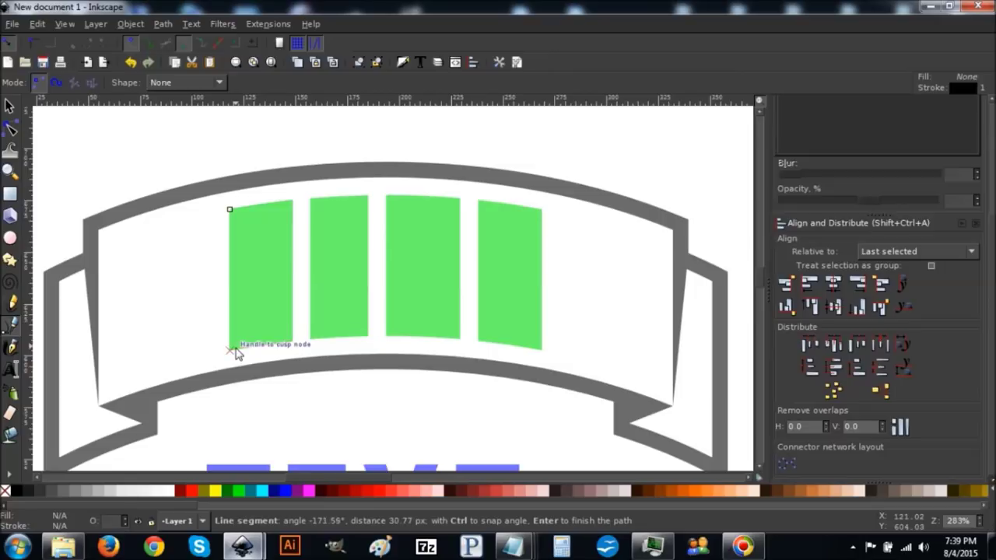
click(230, 350)
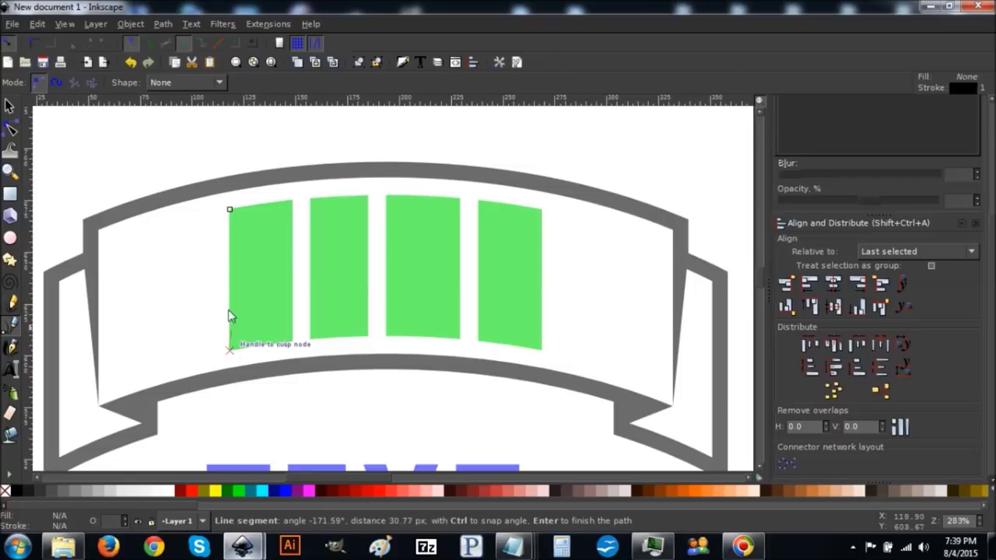
click(228, 210)
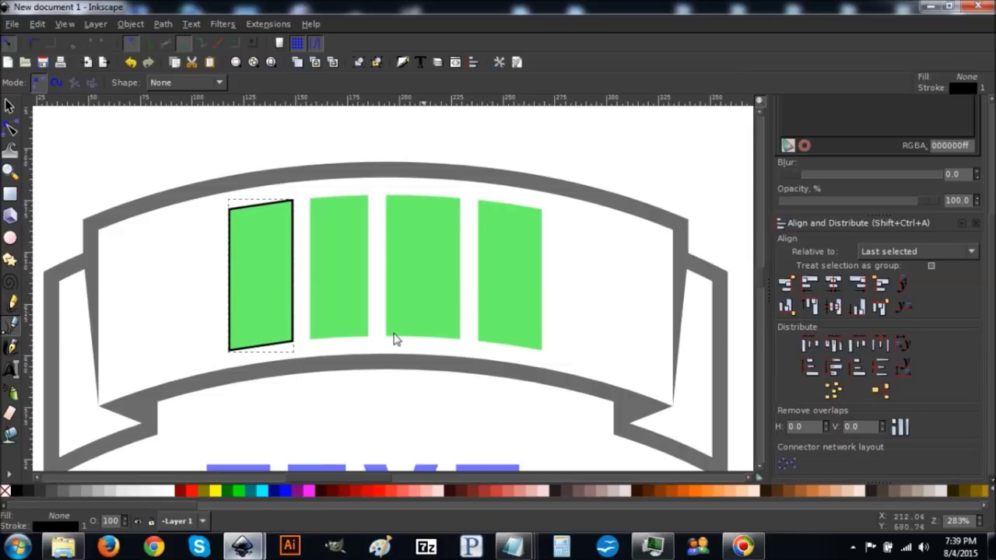
Trace the second green block with a closed four-corner straight-line path snapped to its corners.
click(310, 199)
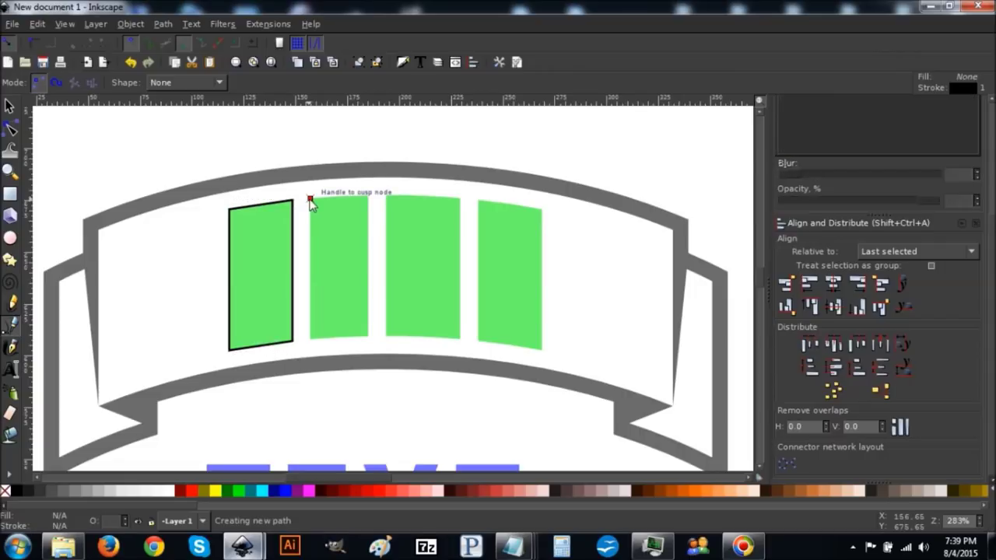
click(369, 197)
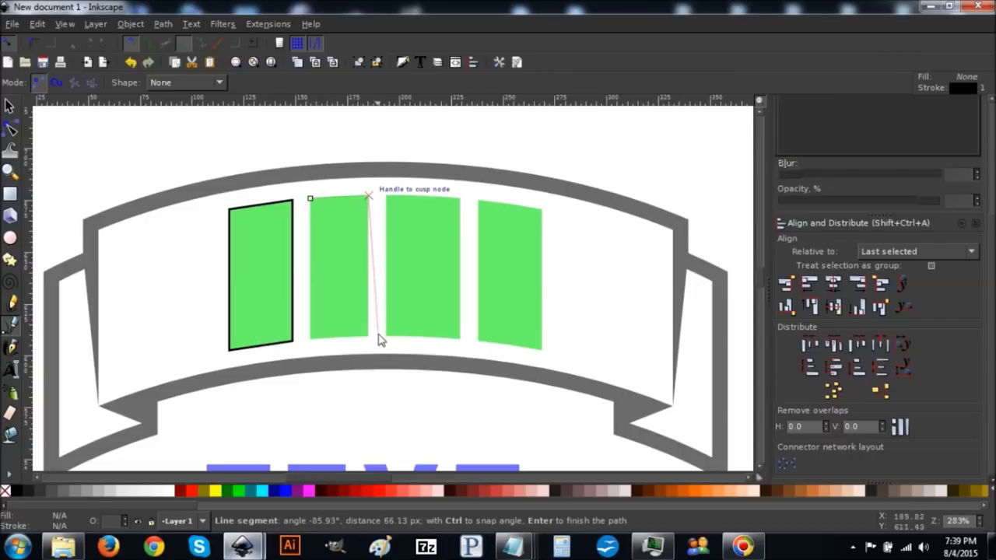
click(370, 339)
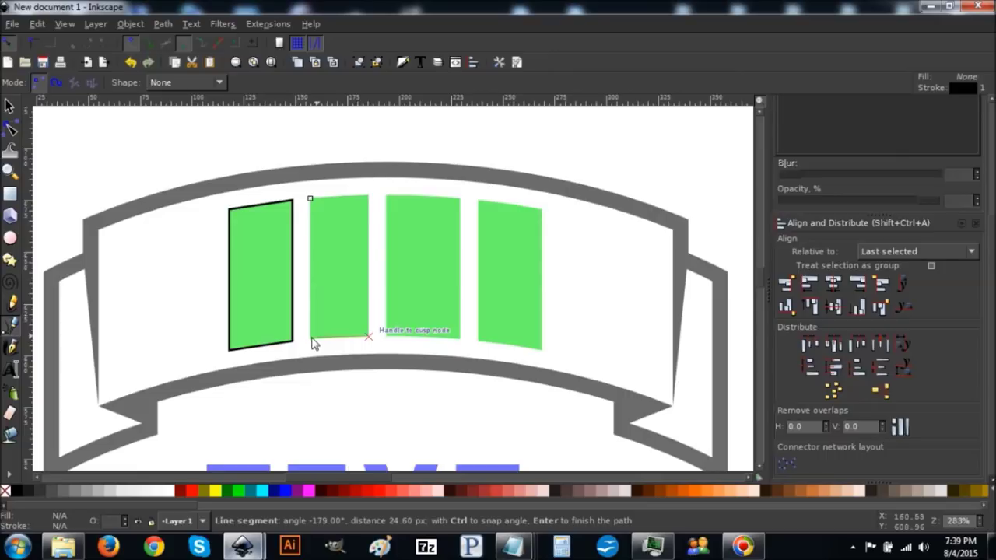
click(310, 339)
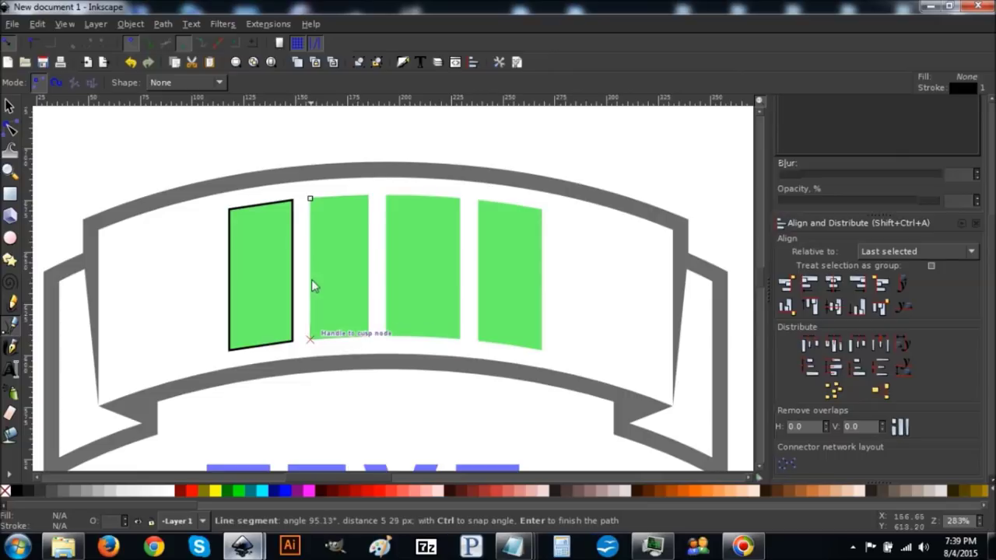
click(310, 199)
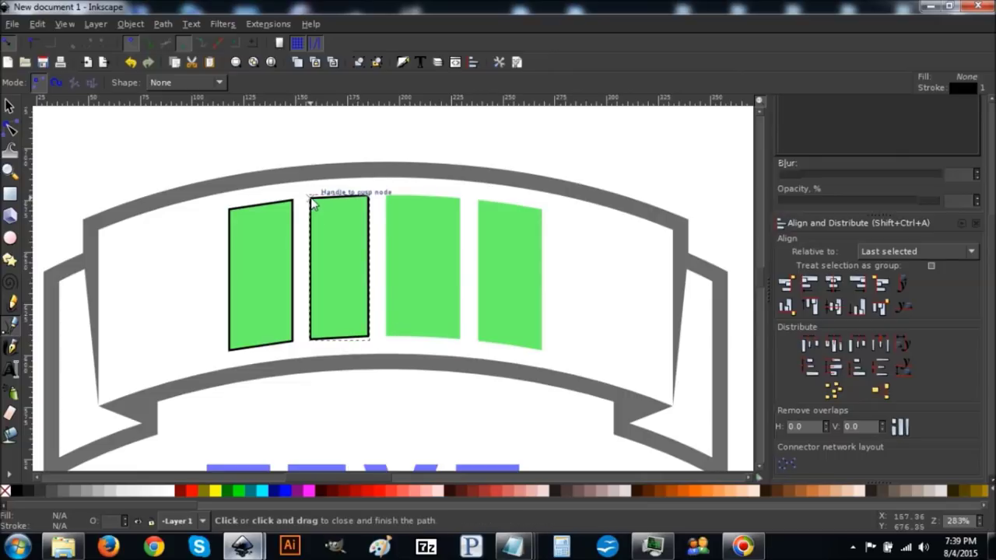
Trace the third green block with a closed four-corner straight-line path snapped to its corners.
click(386, 198)
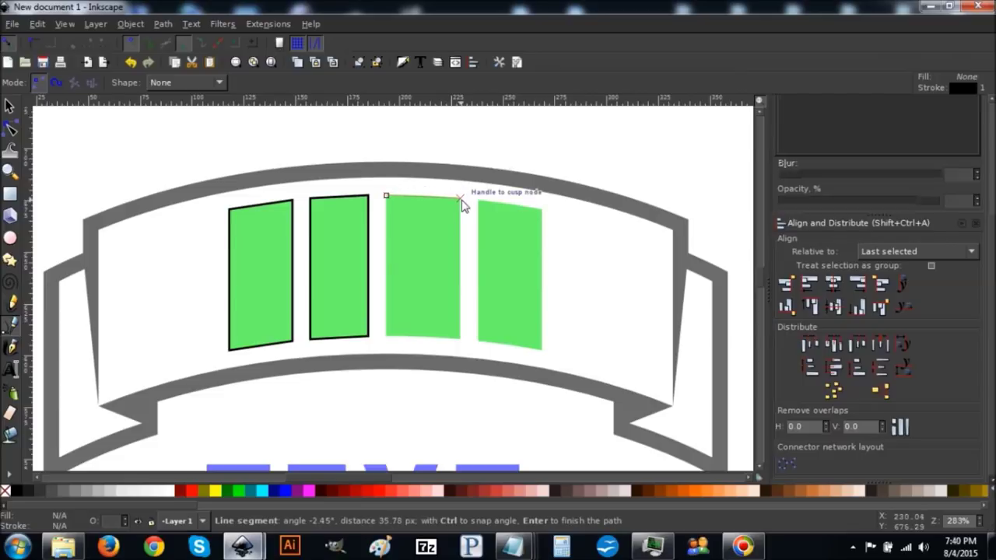
click(461, 199)
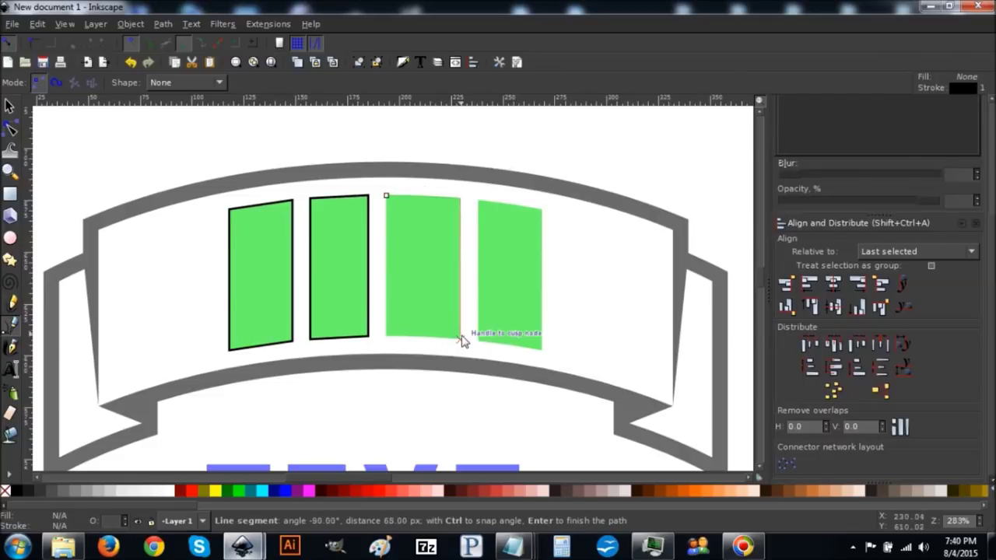
click(459, 340)
click(387, 339)
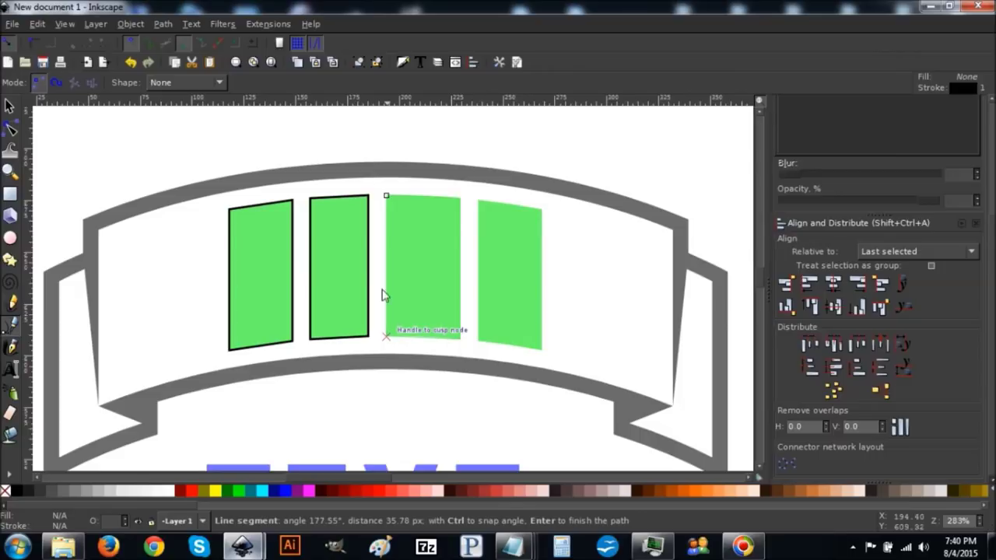
click(387, 197)
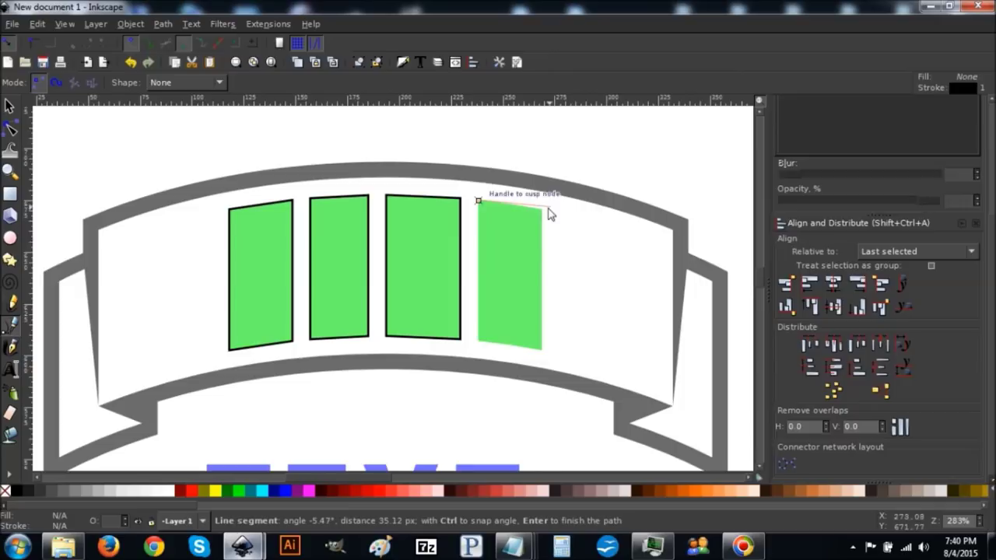
Trace the last green block with a closed four-corner straight-line path snapped to its corners.
click(542, 209)
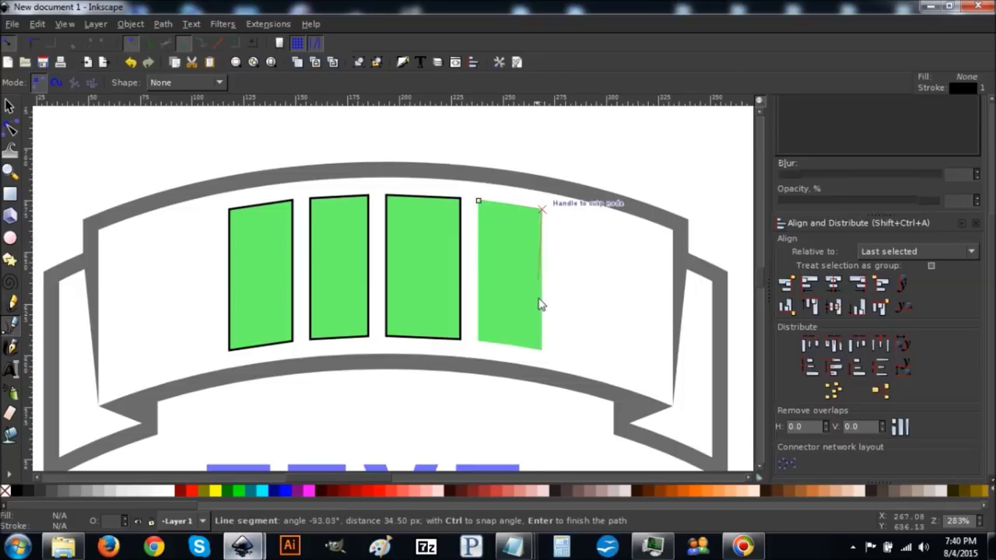
click(542, 352)
click(478, 341)
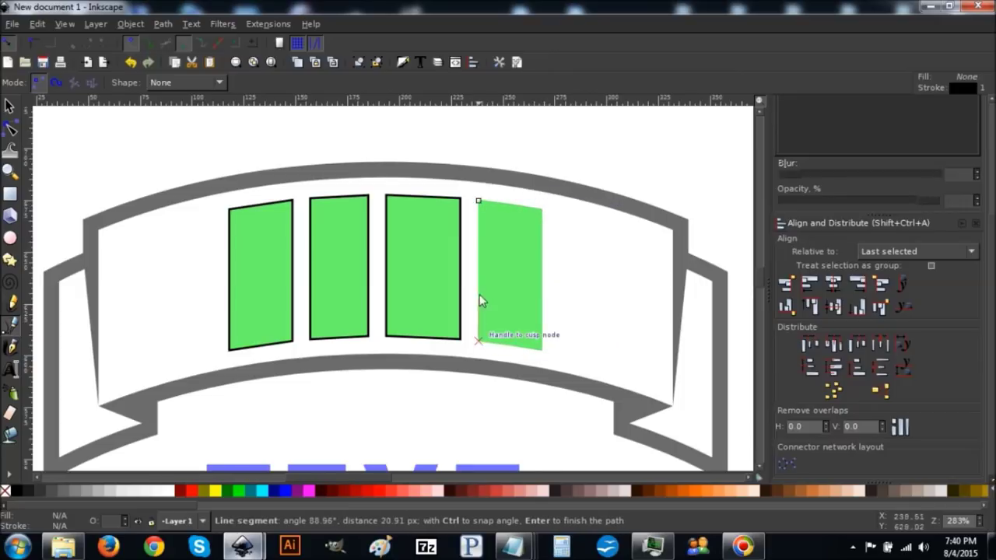
click(478, 204)
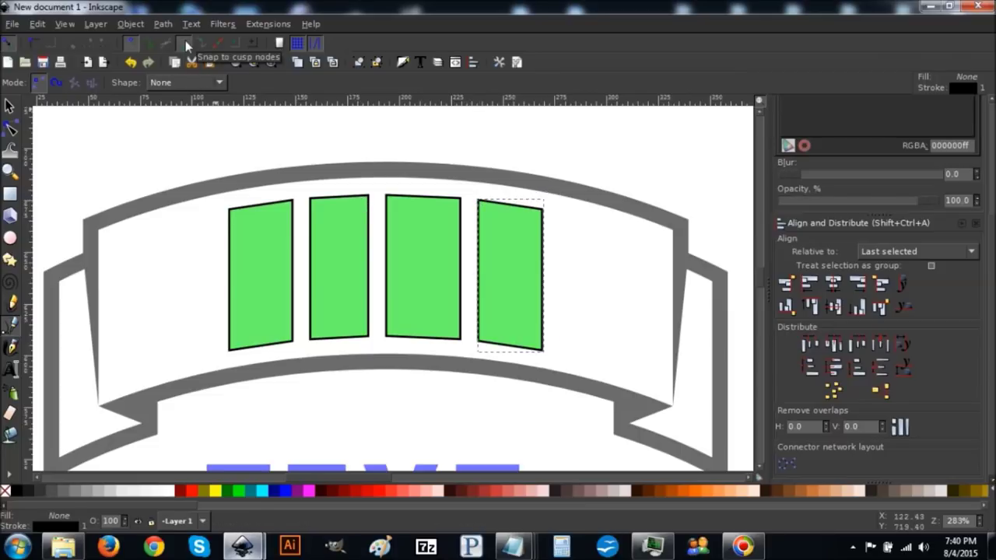
Select the green path beneath the four traced outlines and delete it, keeping the black outlines.
click(10, 107)
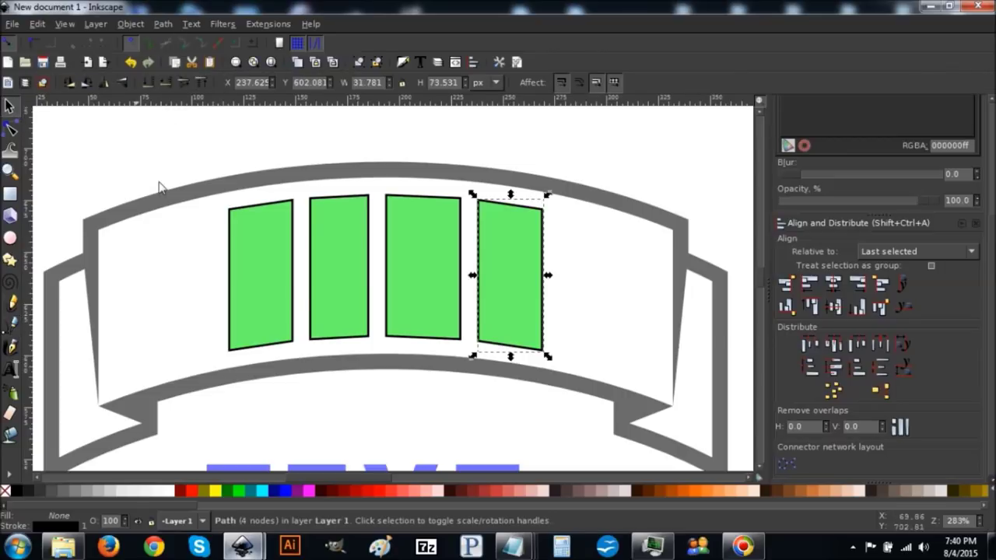
key(ctrl+z)
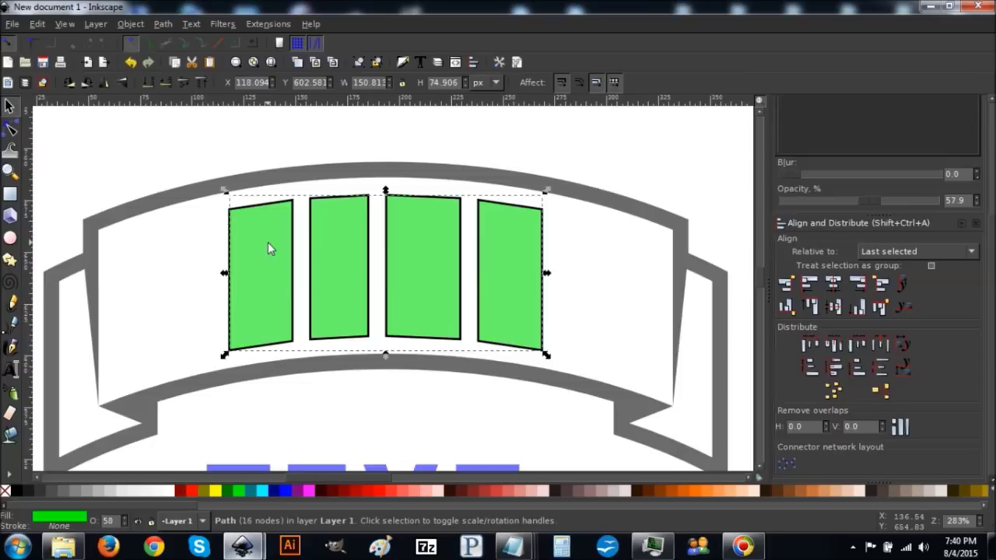
click(268, 248)
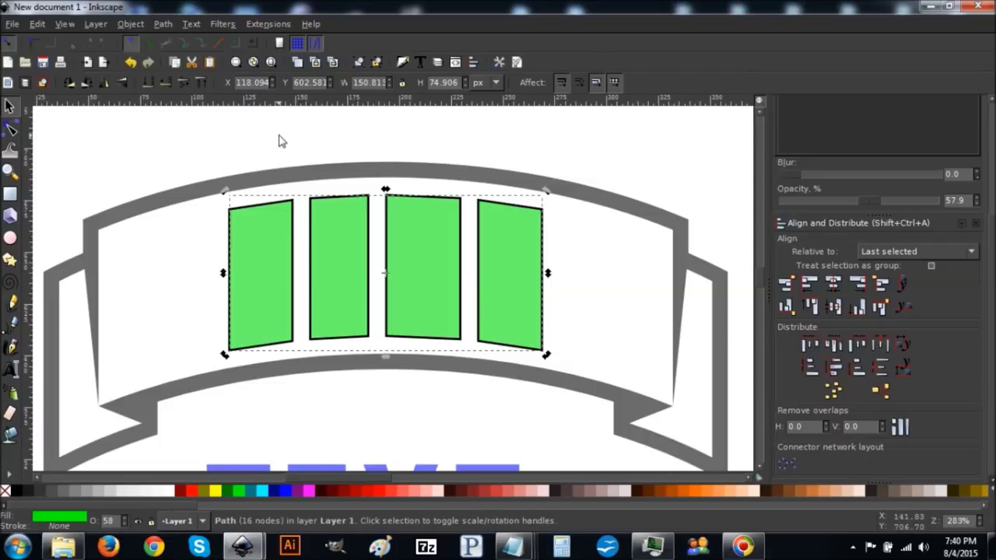
key(Delete)
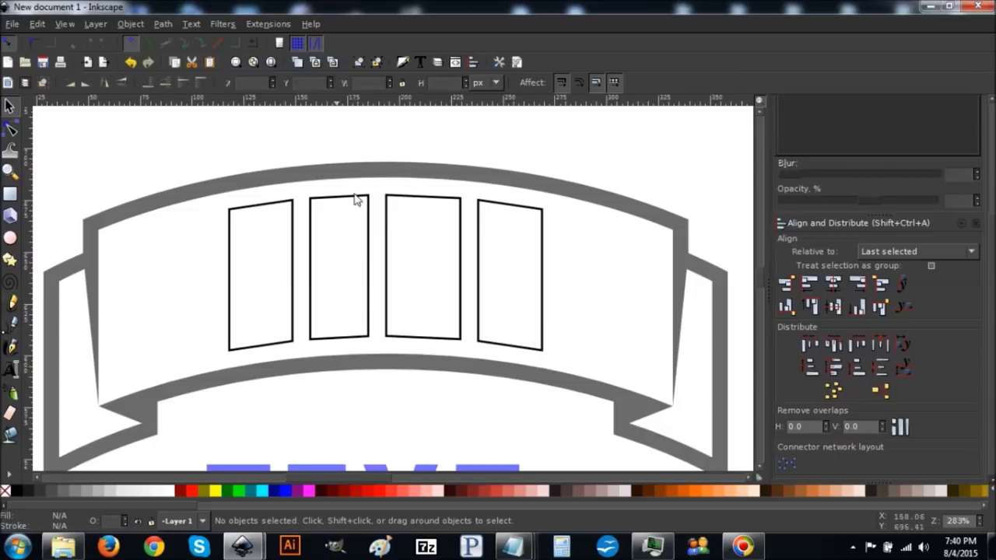
Convert the blue TEXT object below the banner to paths, ungroup it into separate letters and clear the selection.
scroll(413, 238, down, 2)
scroll(415, 238, up, 1)
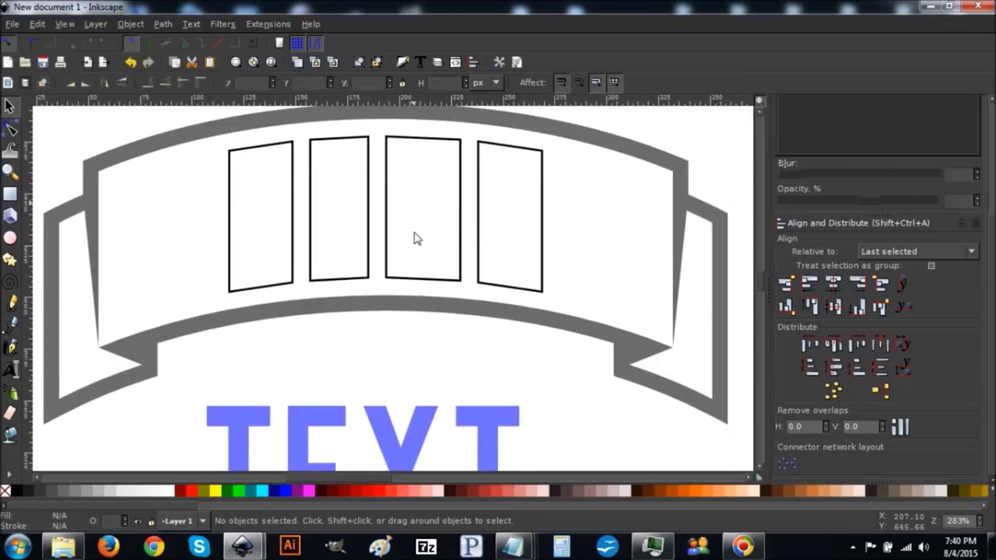
key(1)
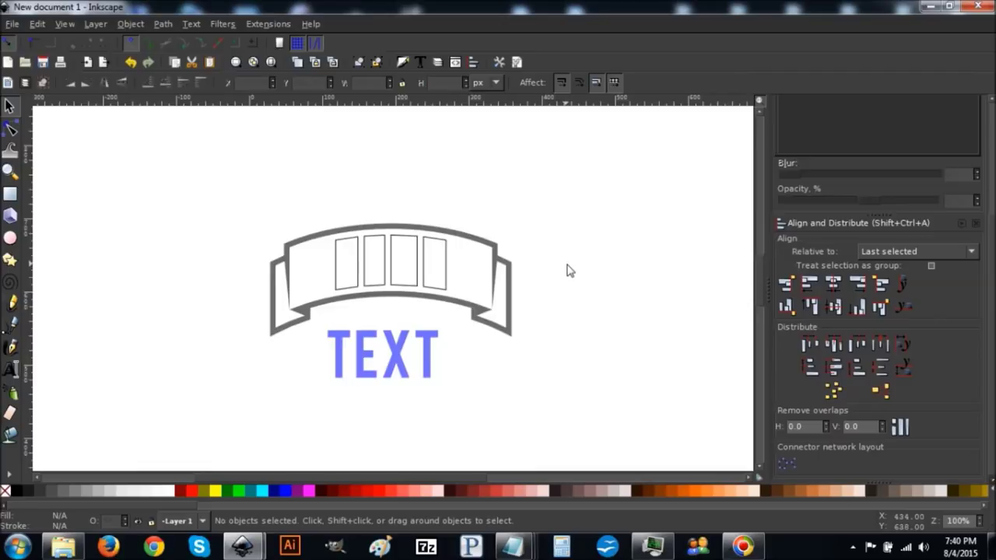
scroll(569, 270, down, 1)
click(393, 323)
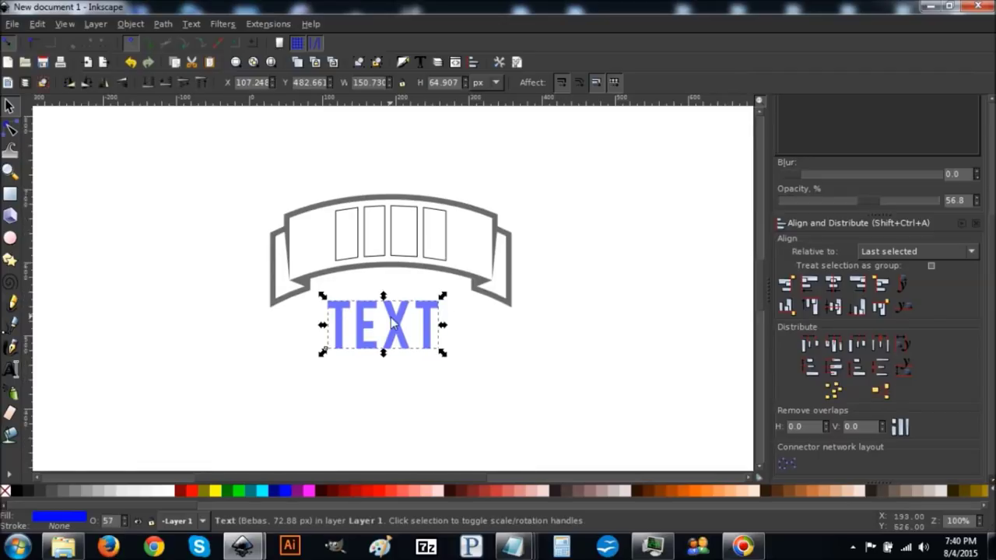
click(162, 25)
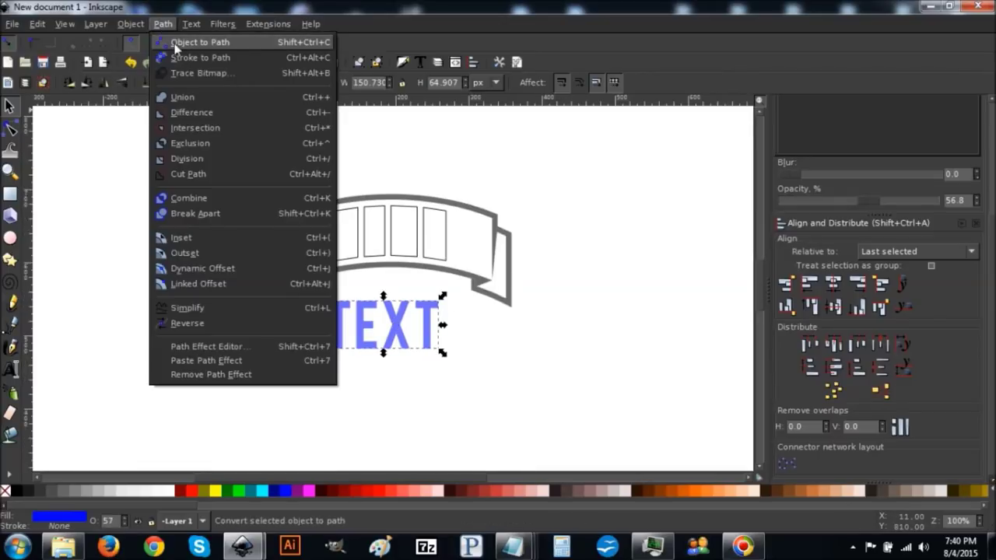
click(175, 49)
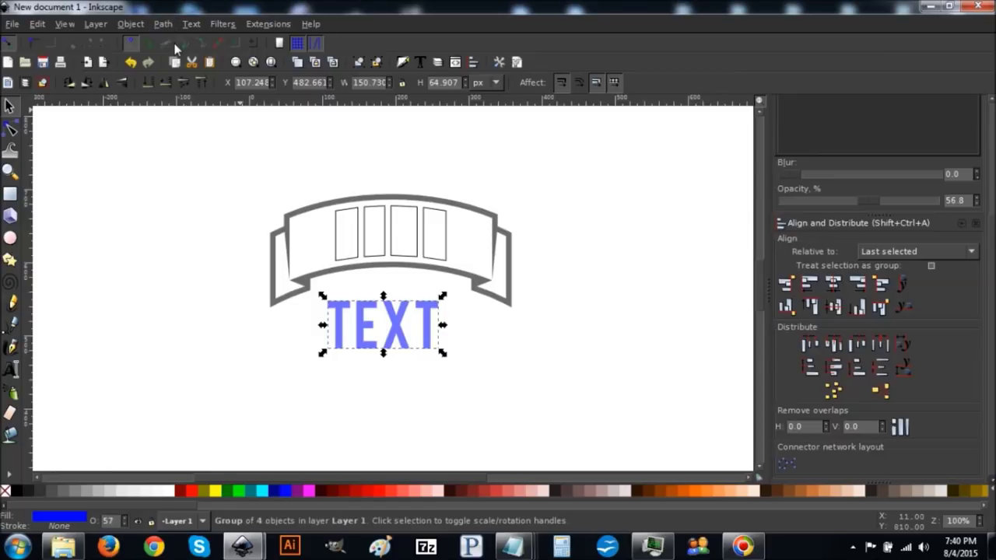
click(377, 63)
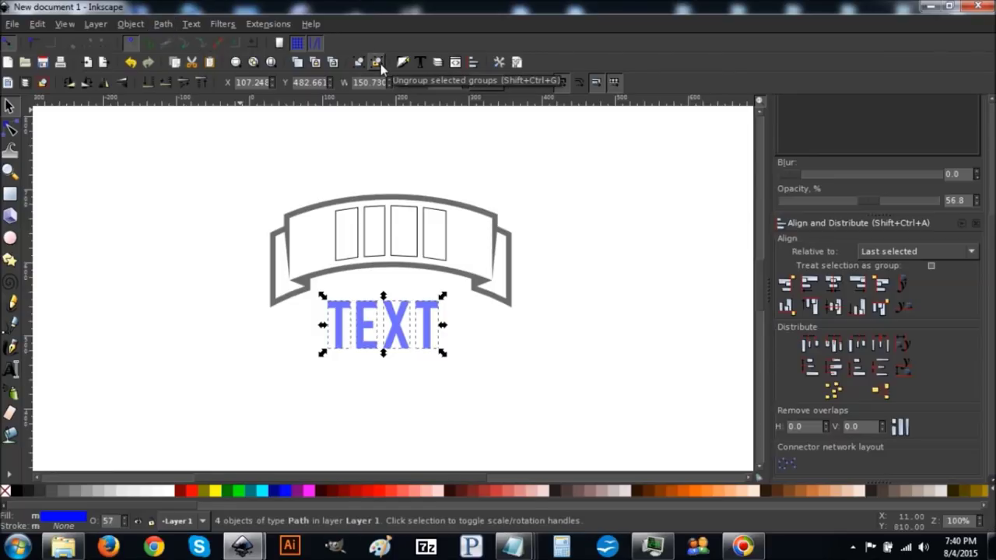
click(46, 83)
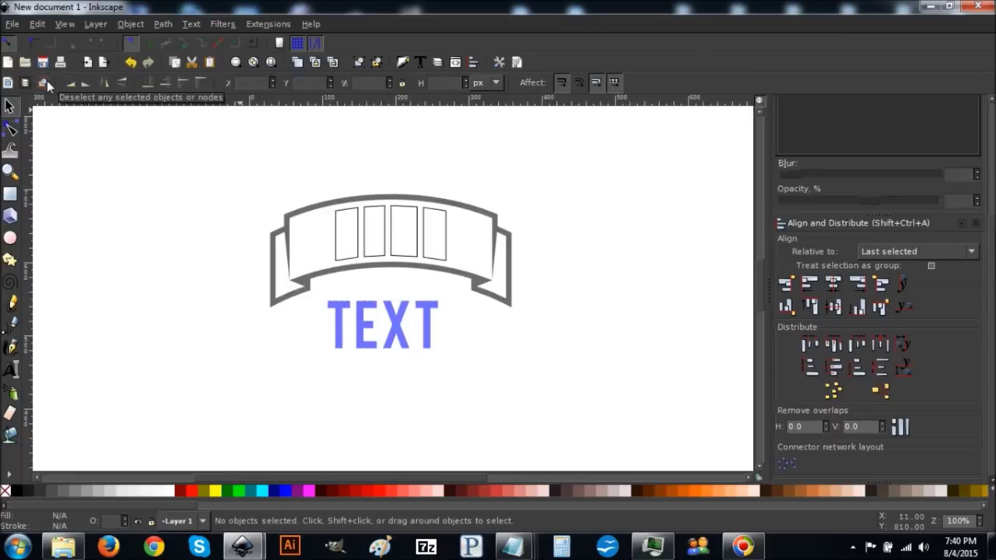
Fit the first letter T into the first four-cornered outline on the banner with the Envelope extension.
click(337, 314)
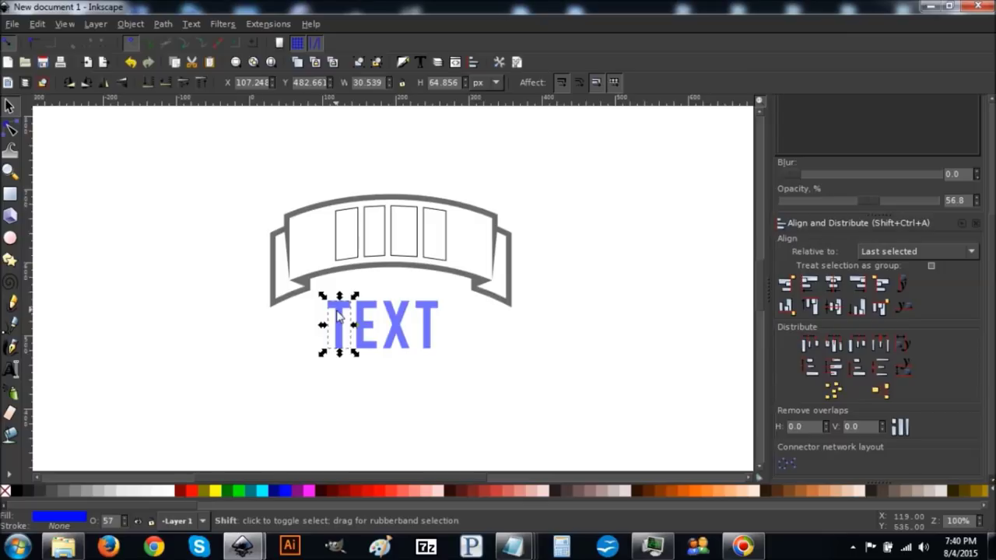
shift+click(334, 234)
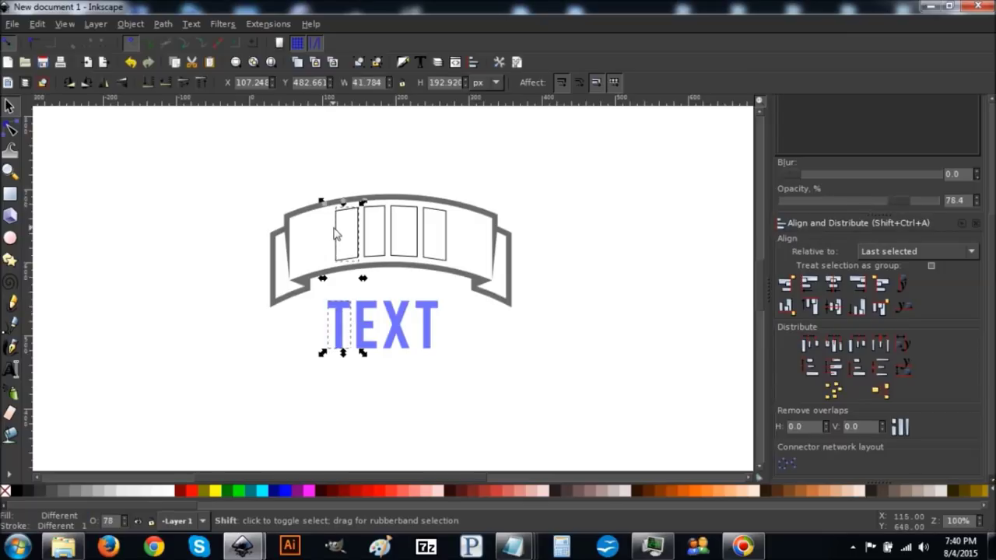
click(269, 24)
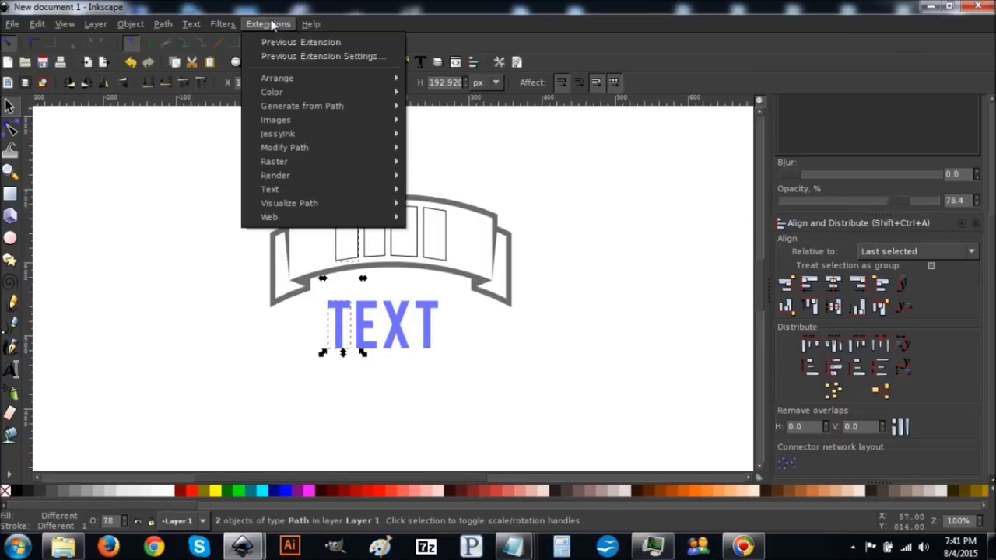
mouse_move(314, 147)
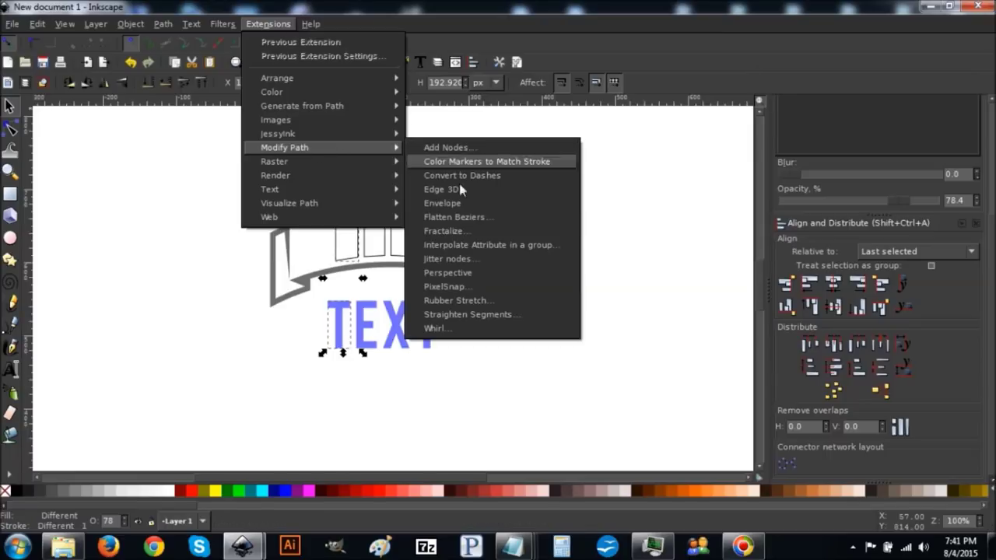
click(449, 215)
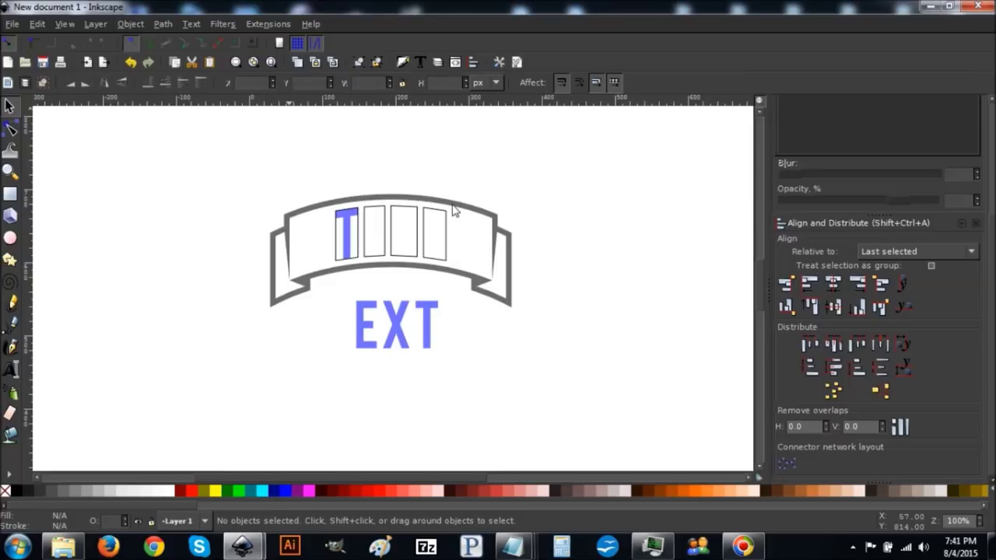
Fit the letter E into the second four-cornered outline with the Envelope extension.
click(354, 325)
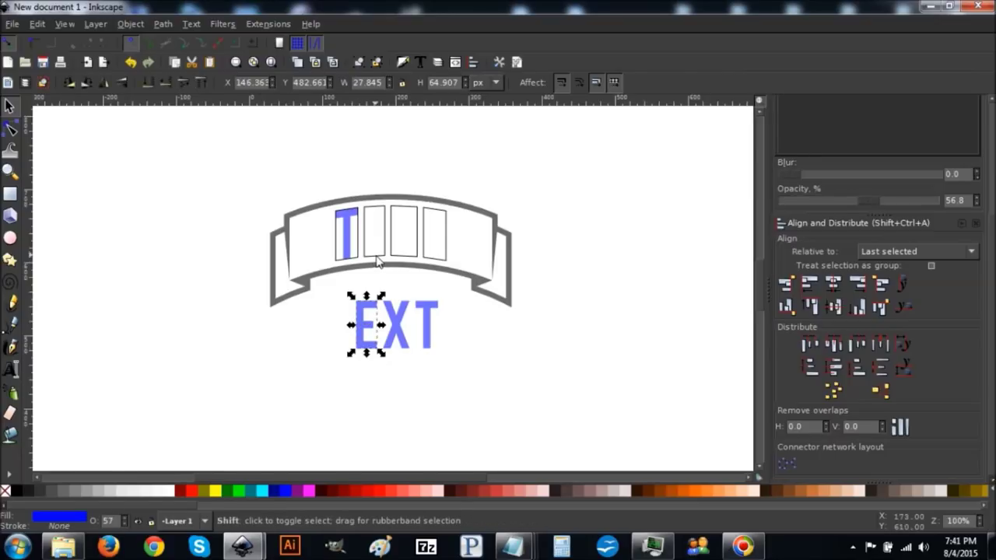
shift+click(380, 212)
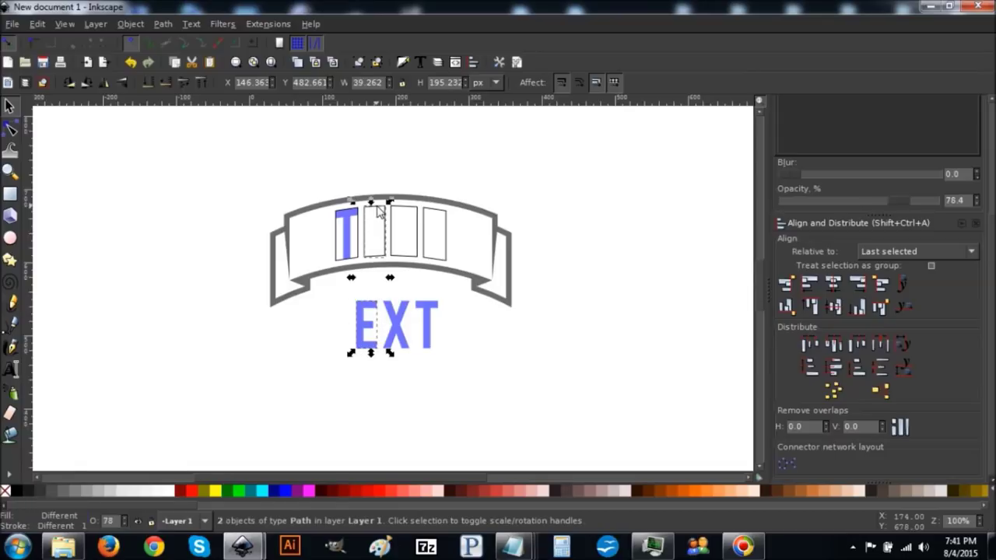
click(269, 25)
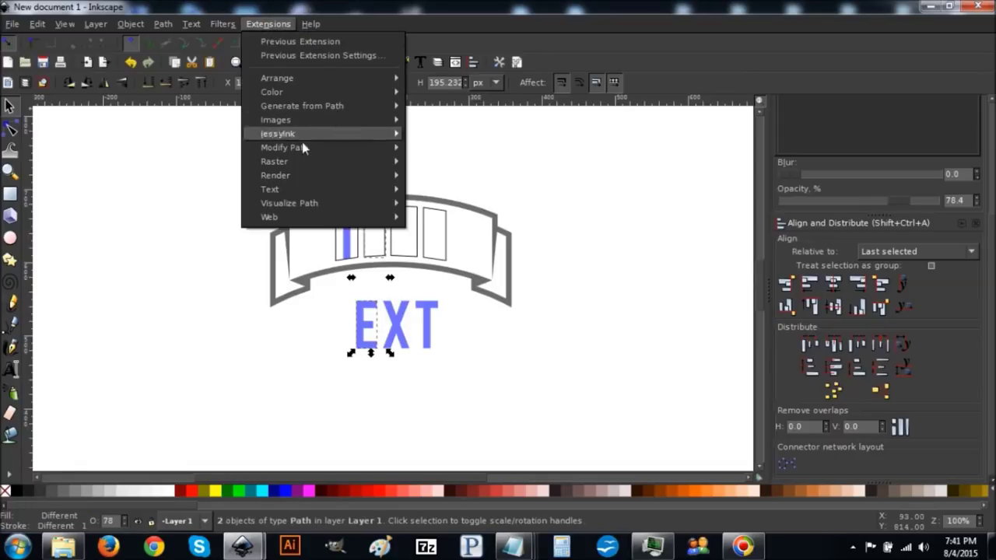
mouse_move(302, 144)
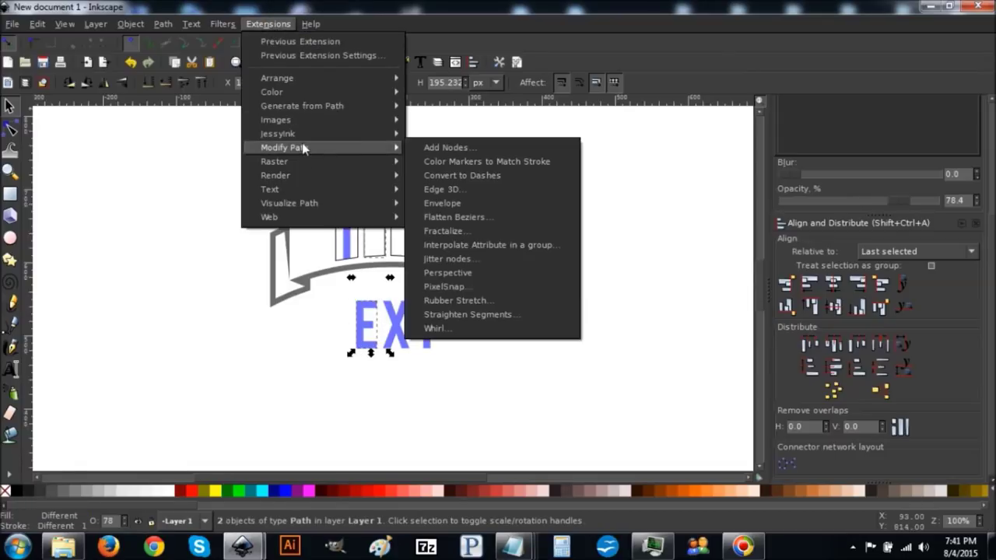
click(440, 203)
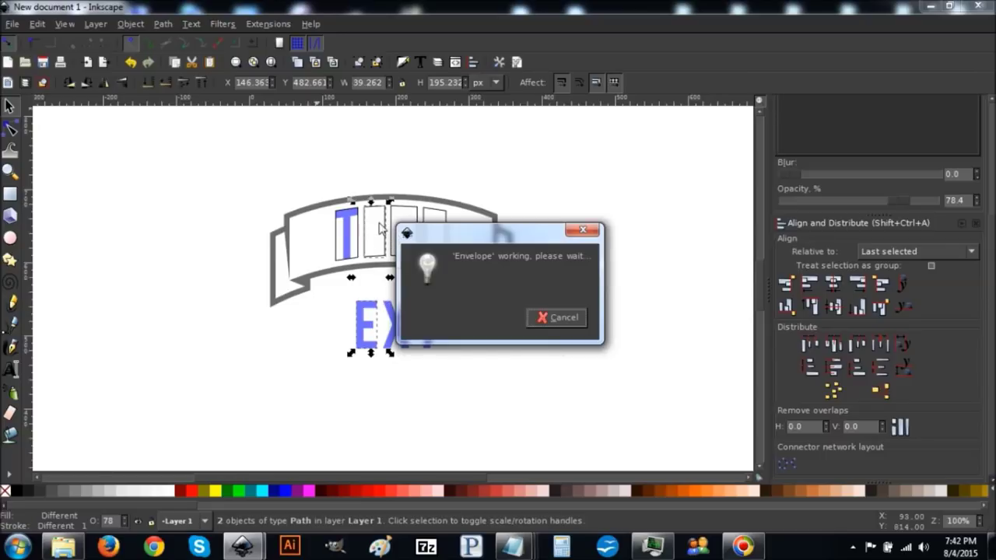
click(373, 337)
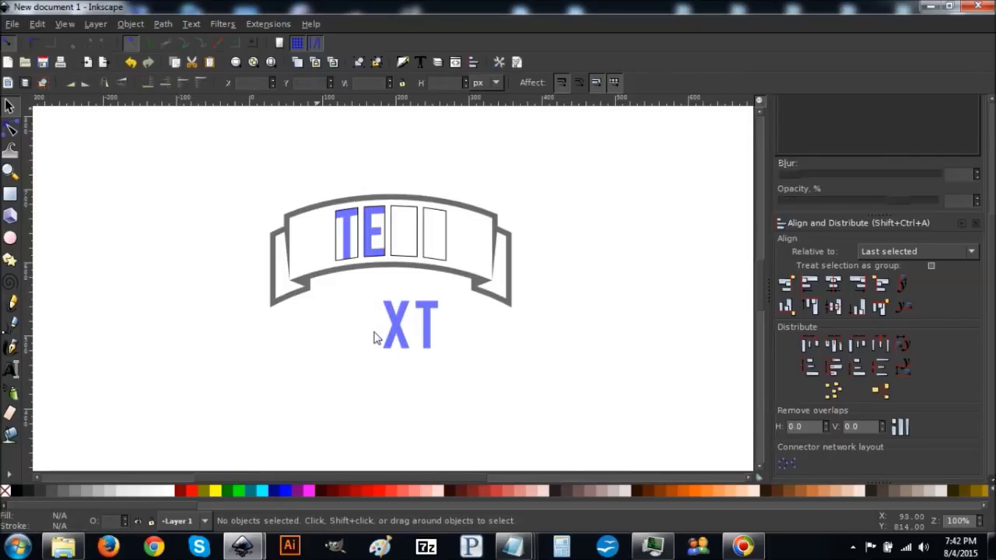
Fit the letter X into the third four-cornered outline with the Envelope extension.
click(396, 325)
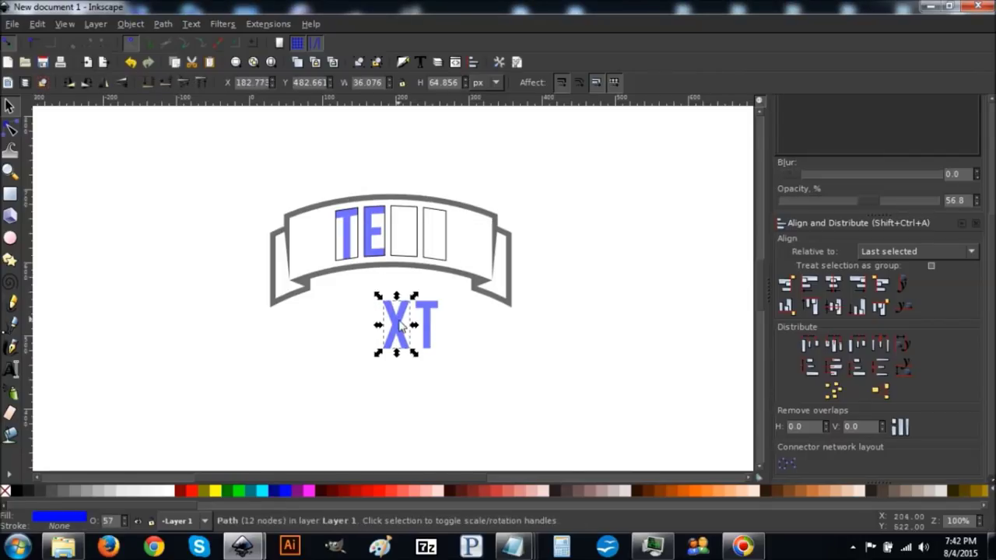
shift+click(403, 212)
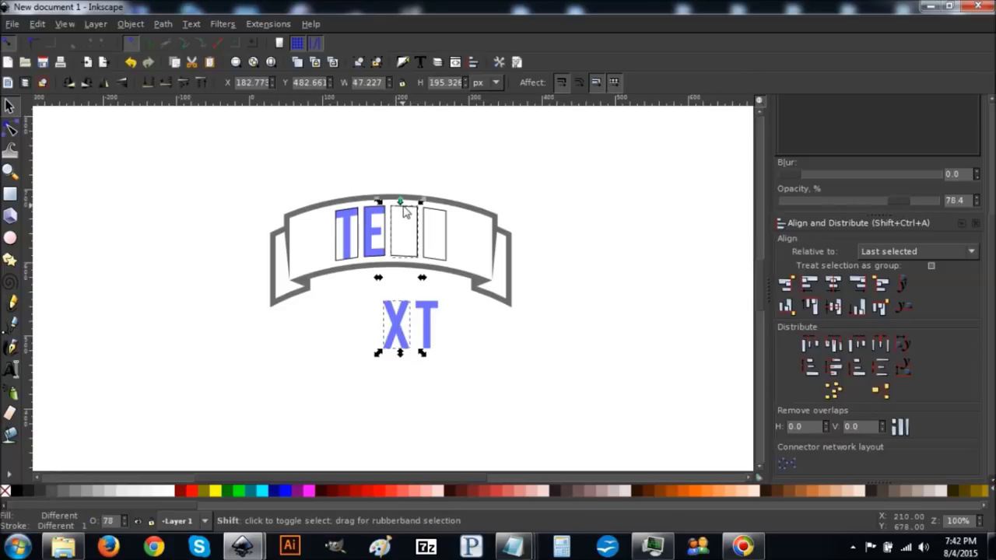
click(270, 24)
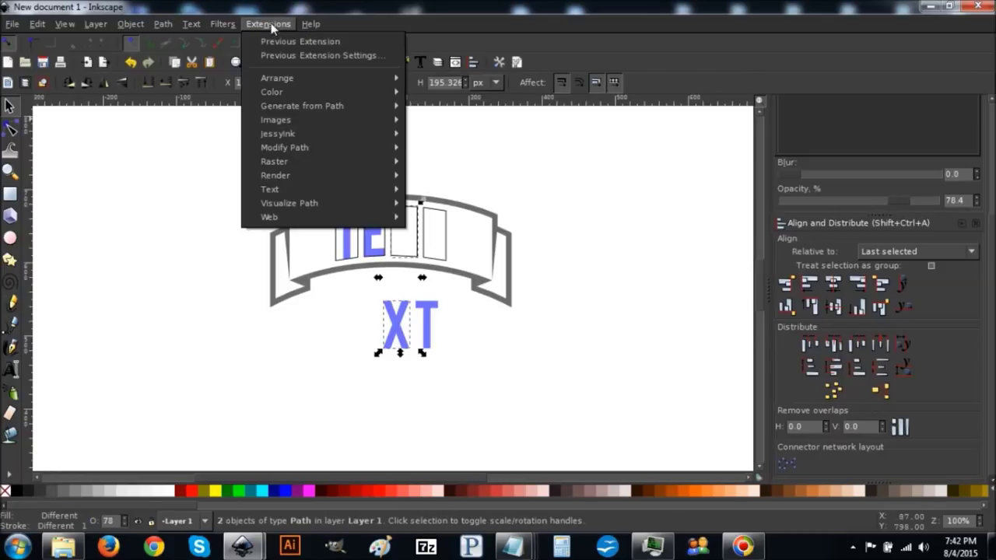
mouse_move(292, 148)
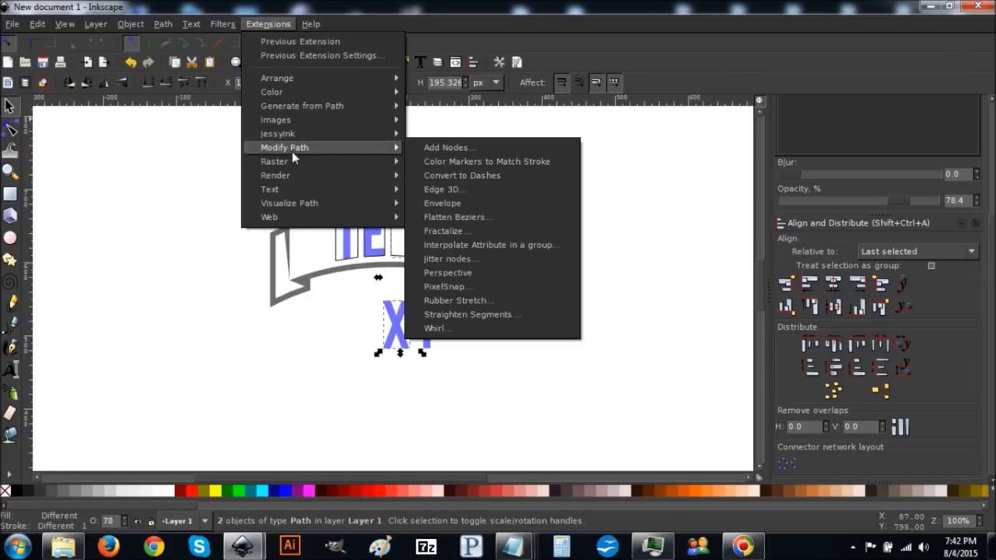
click(456, 204)
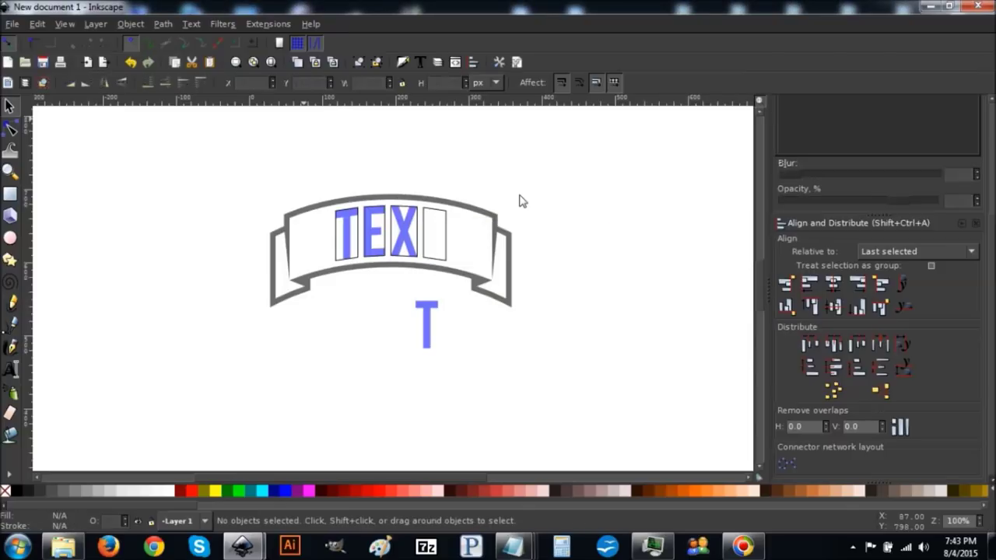
Fit the final letter T into the last four-cornered outline with the Envelope extension.
click(432, 317)
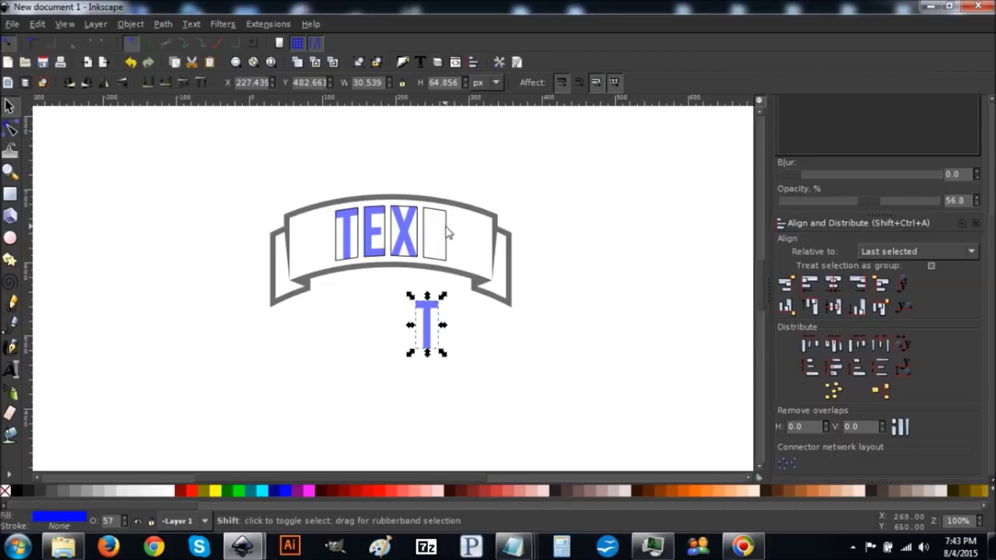
shift+click(447, 233)
click(276, 28)
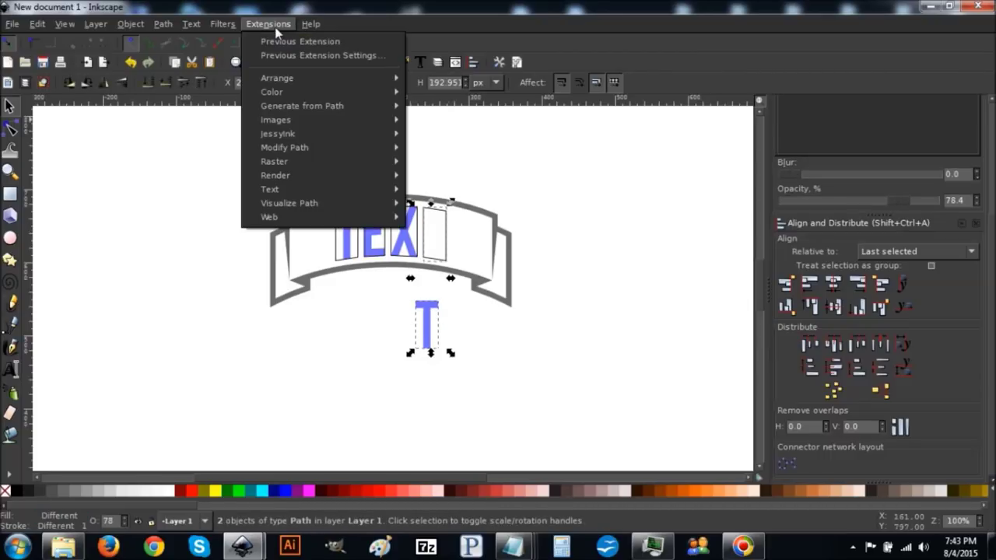
mouse_move(319, 148)
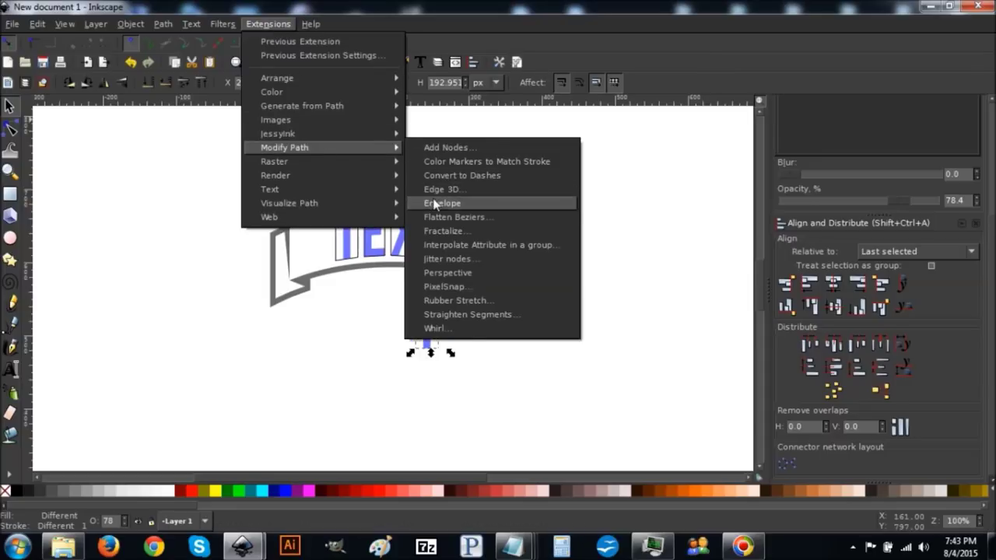
click(435, 204)
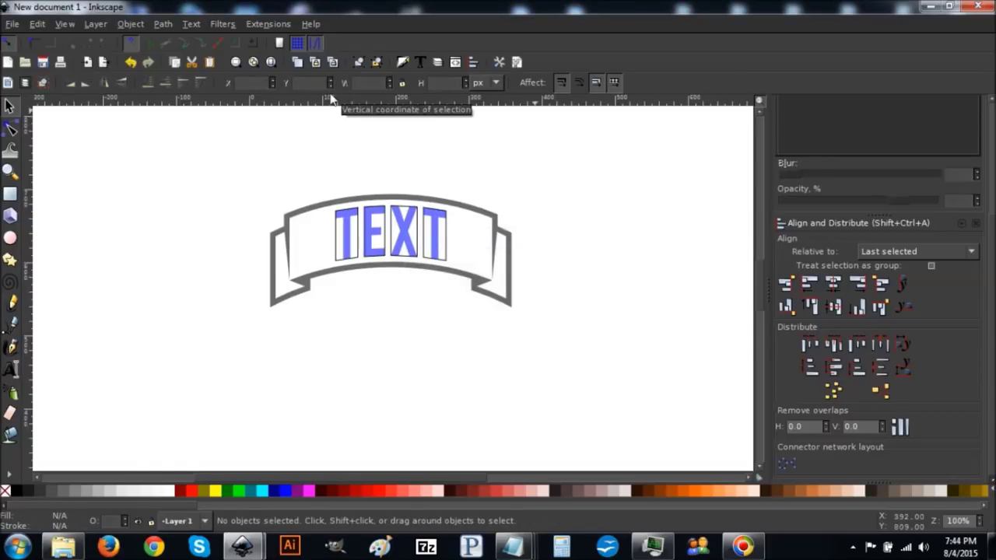
Delete the black outlines around the final T and the X, keeping the warped blue letters.
click(10, 171)
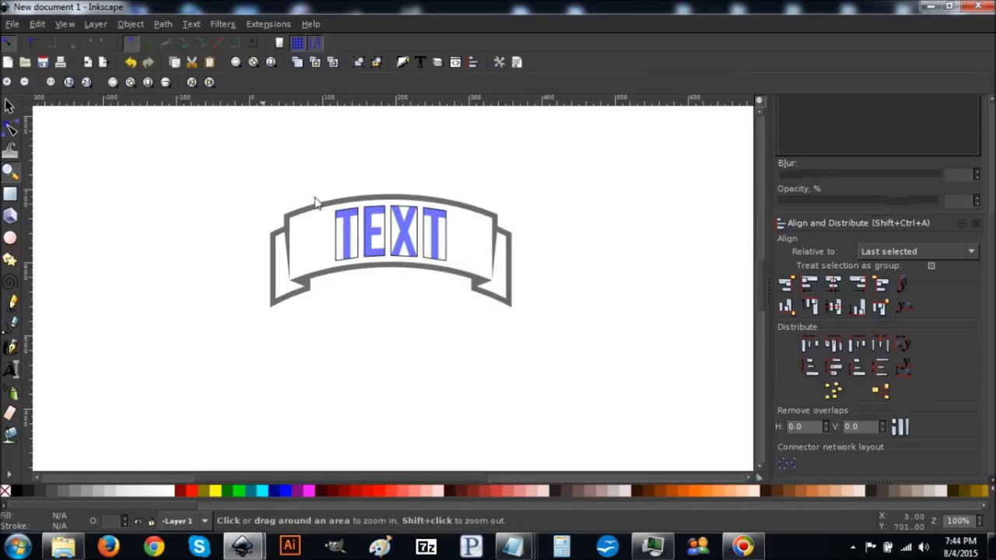
drag(468, 303, 323, 173)
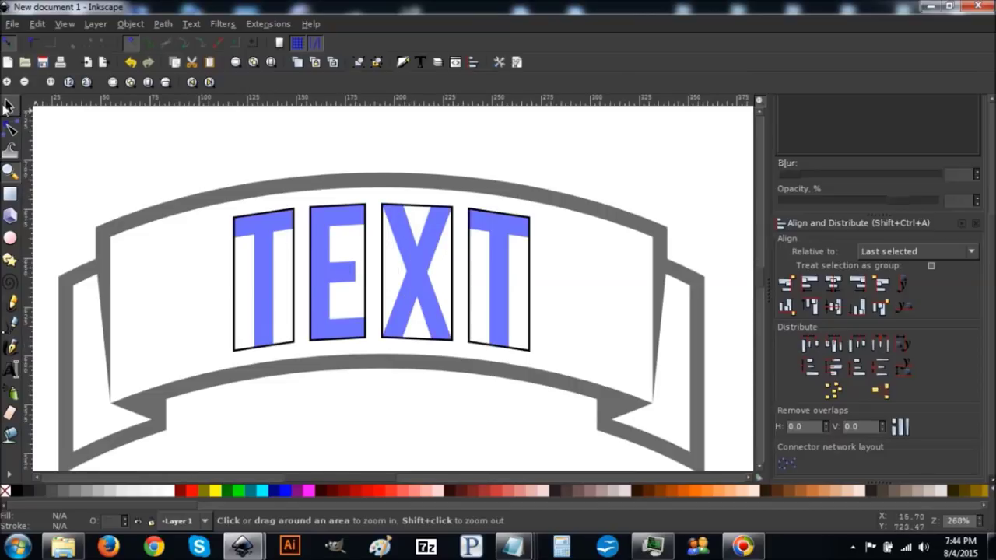
click(9, 106)
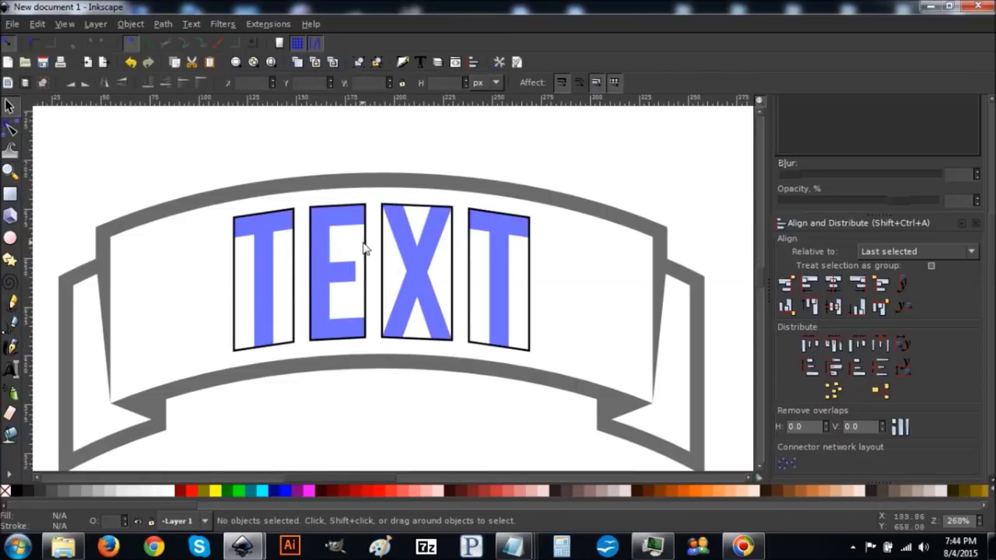
click(532, 280)
key(Delete)
click(456, 274)
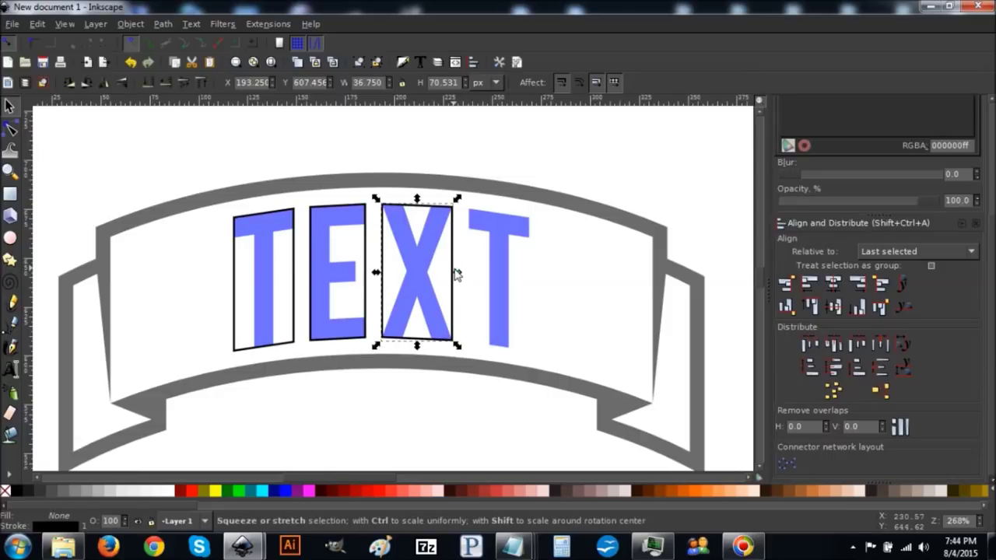
key(Delete)
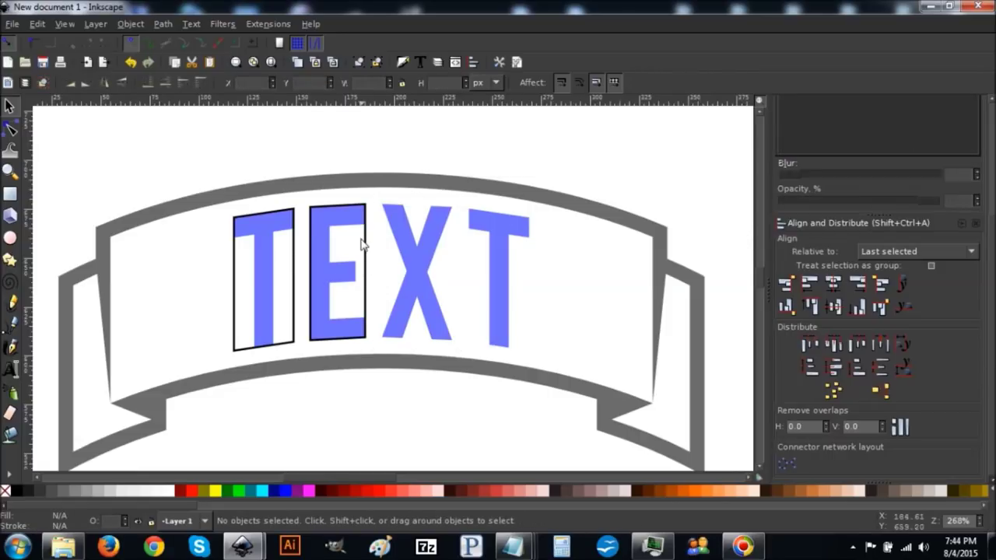
Select the warped X, the final T and the black outline around the E in turn to compare their fill and stroke.
click(361, 245)
click(422, 253)
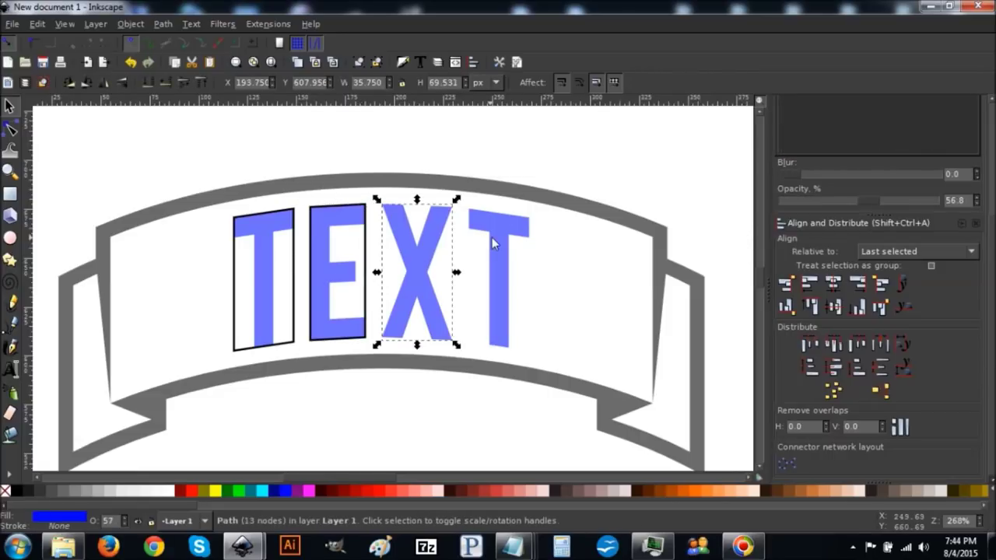
click(492, 244)
click(449, 221)
click(470, 219)
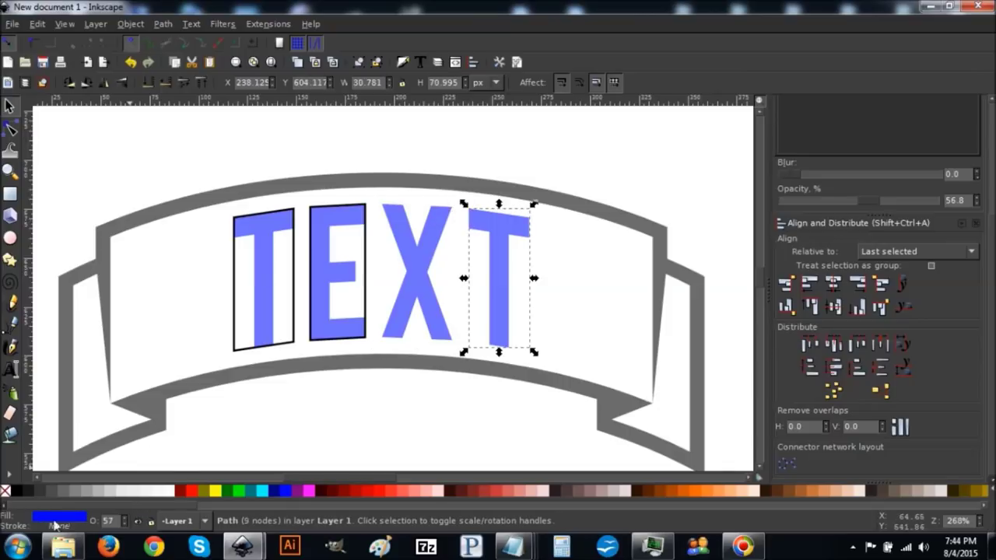
click(365, 249)
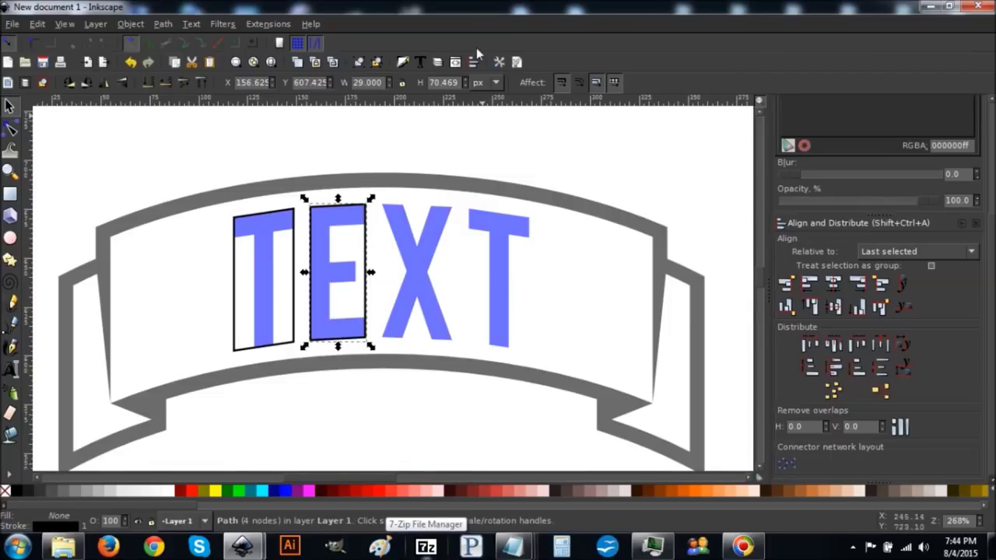
Delete the black outlines around the E and the first T, keeping the warped blue letters.
key(Escape)
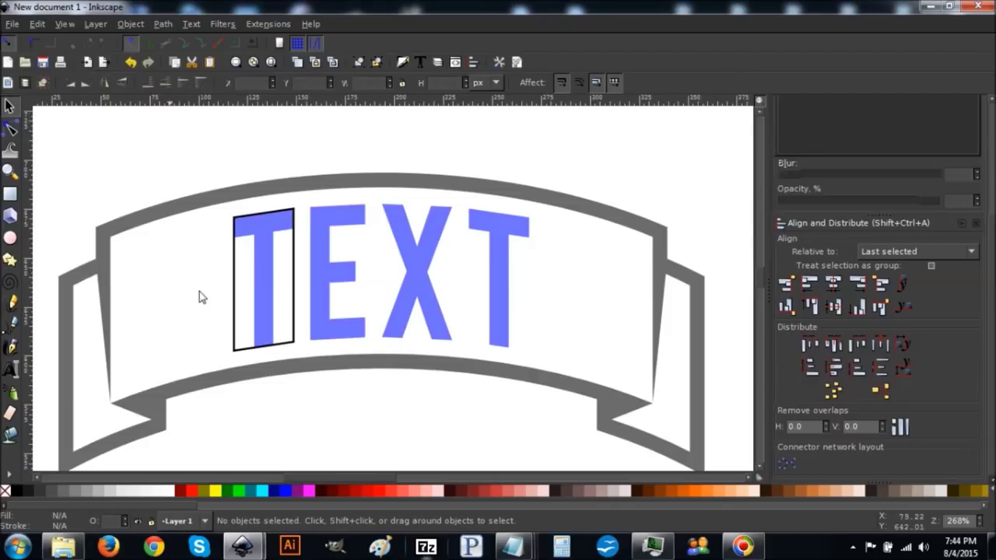
click(235, 311)
key(Delete)
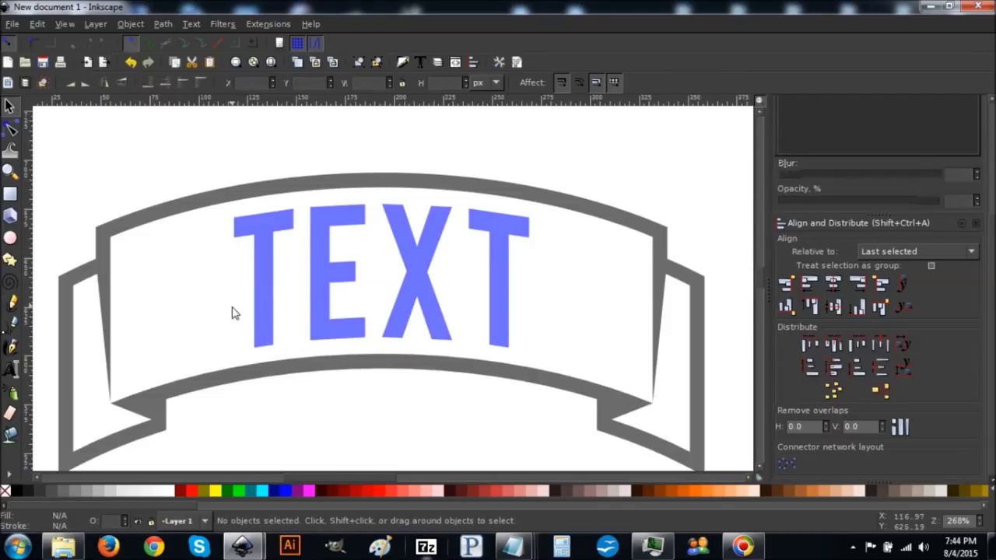
Select the whole banner with its four letters and set their opacity to 100%.
key(1)
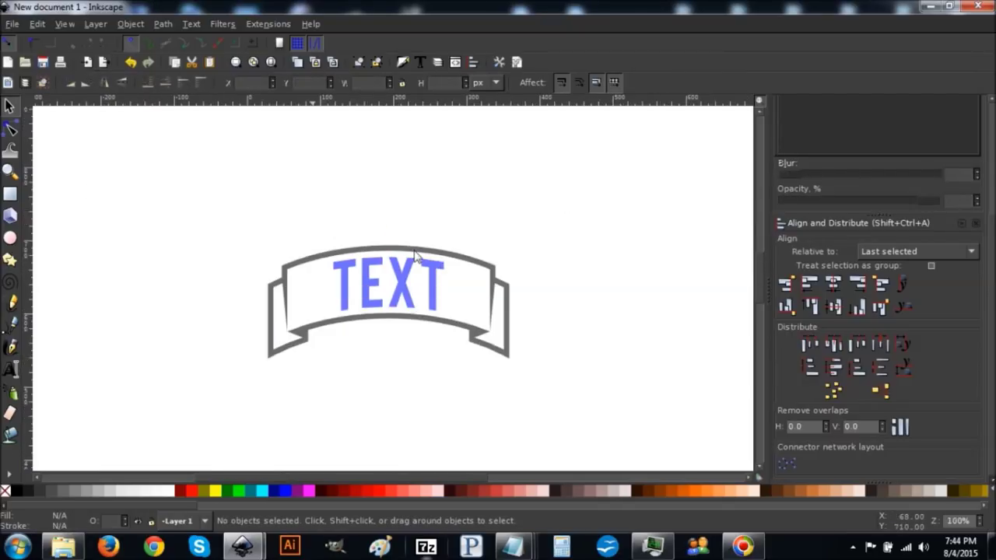
drag(596, 404, 195, 189)
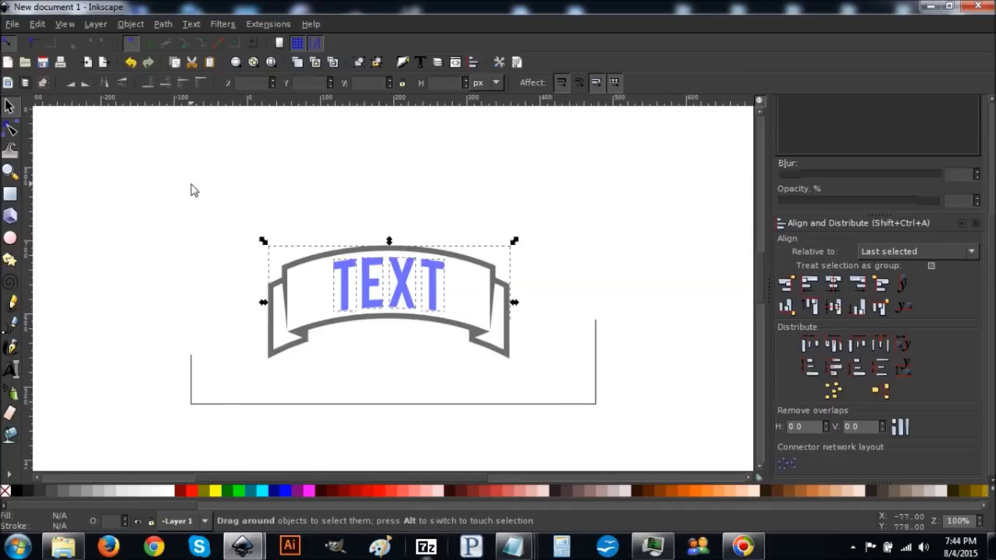
click(865, 200)
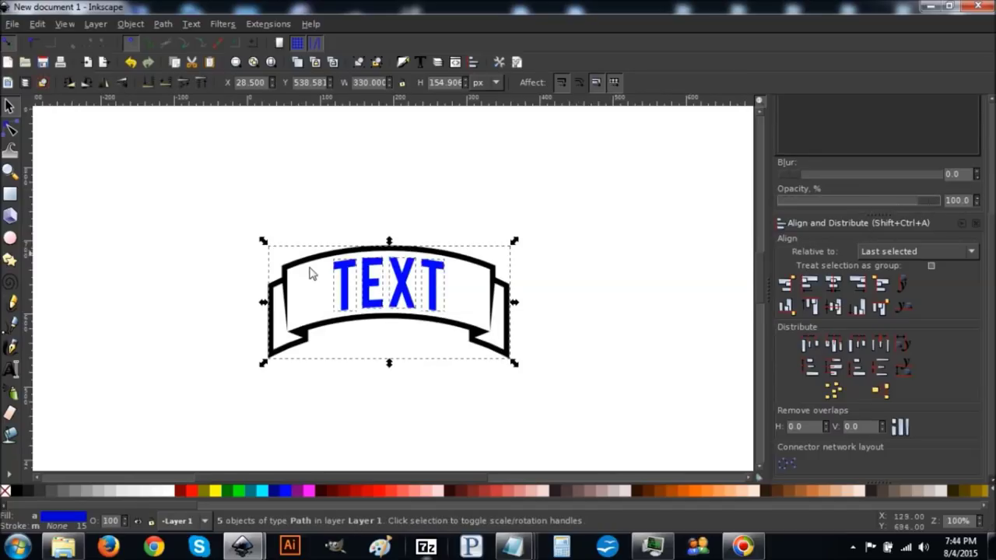
Try dark, salmon pink and orange fills on the selected banner and letters, settling on a near-black fill.
click(37, 491)
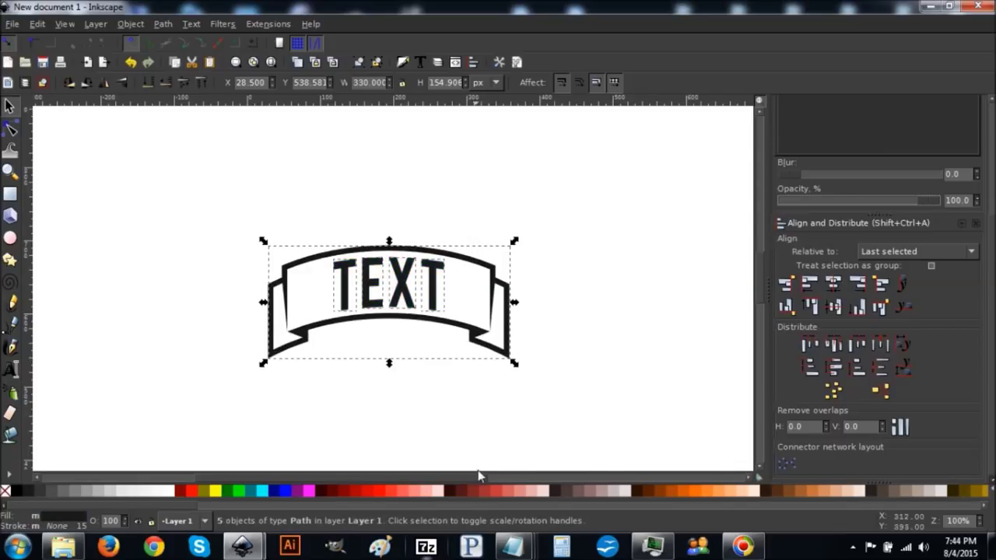
click(509, 491)
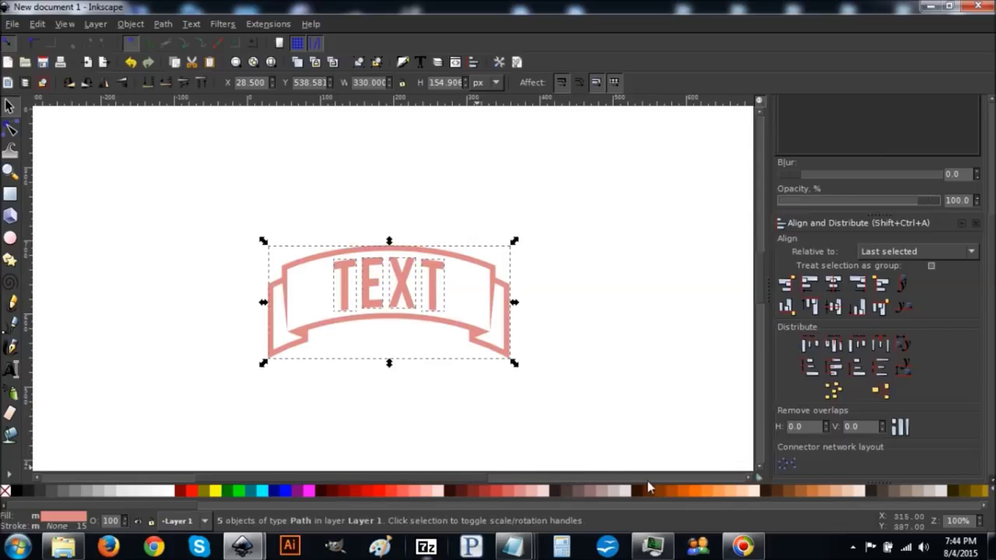
click(685, 491)
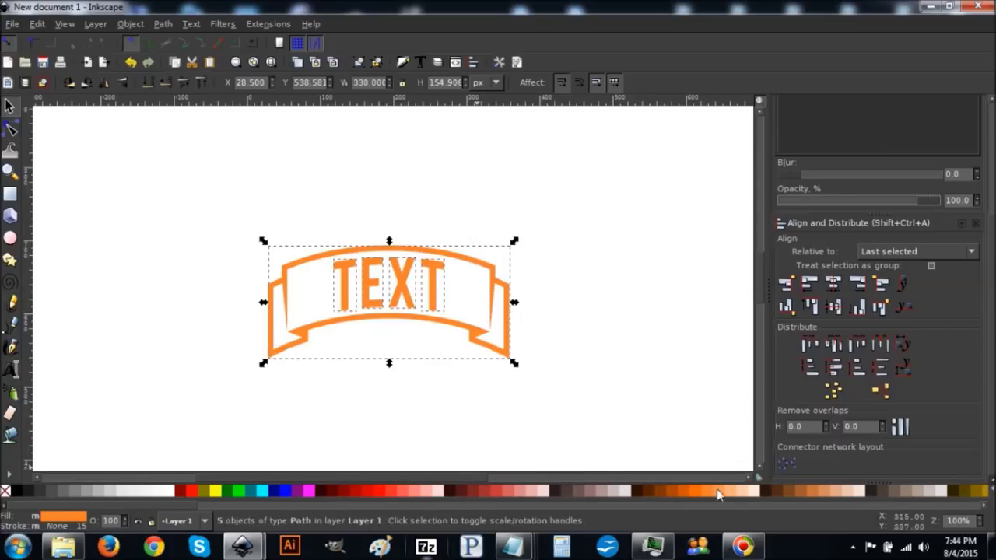
click(31, 493)
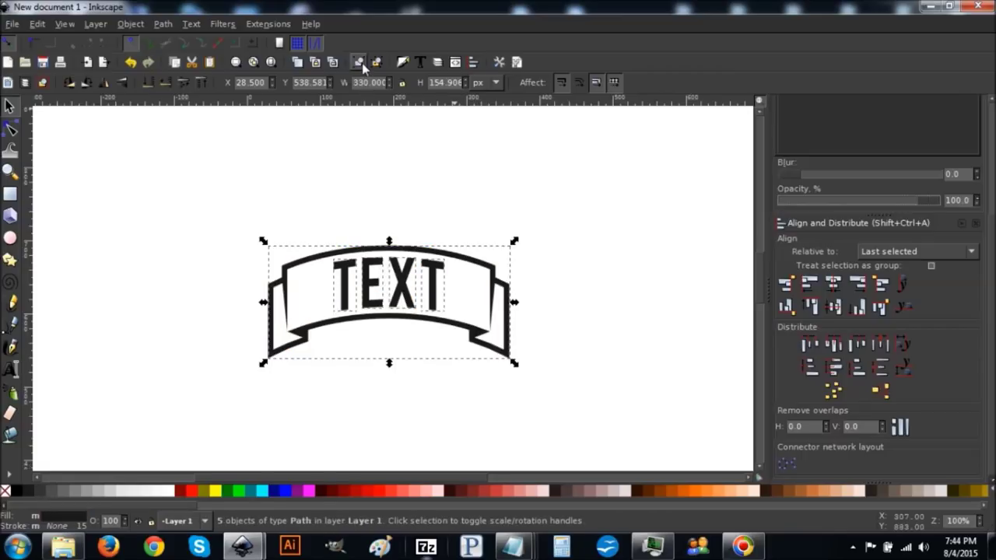
Group the banner with its letters and move the group slightly upward on the canvas, leaving it deselected.
key(ctrl+g)
drag(478, 313, 482, 273)
click(476, 418)
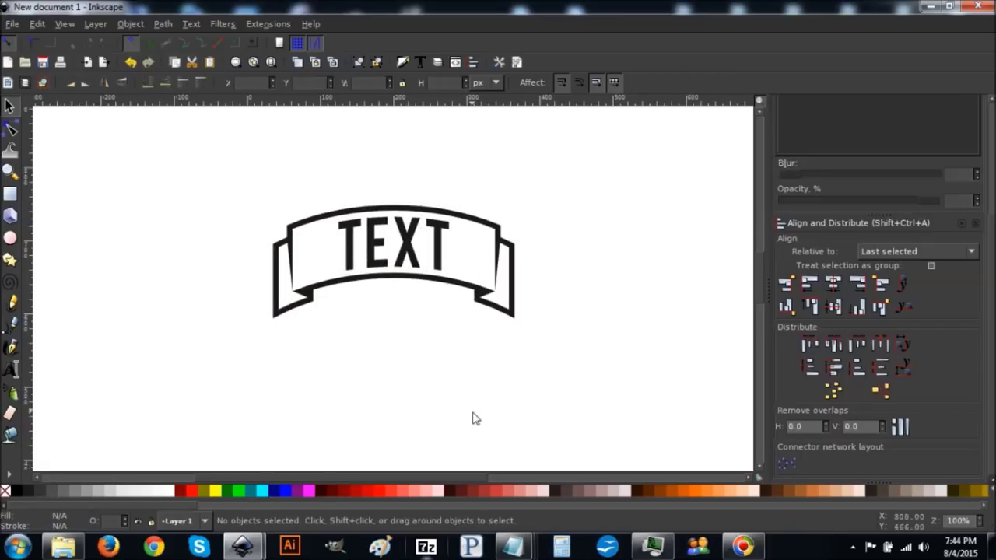